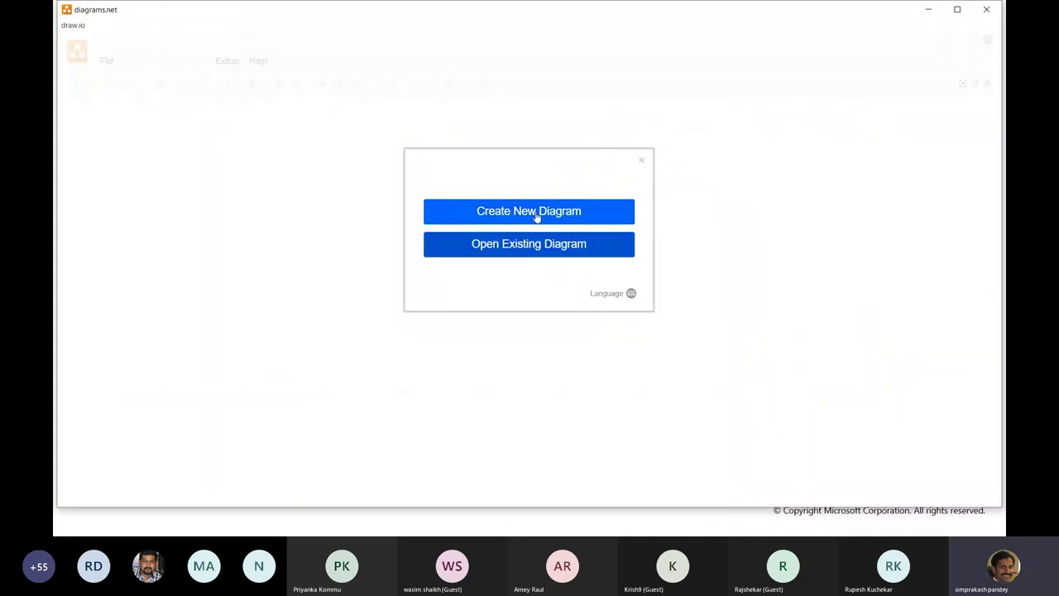
# Create a blank diagram and add a large rectangle spanning most of the visible canvas
pyautogui.click(553, 214)
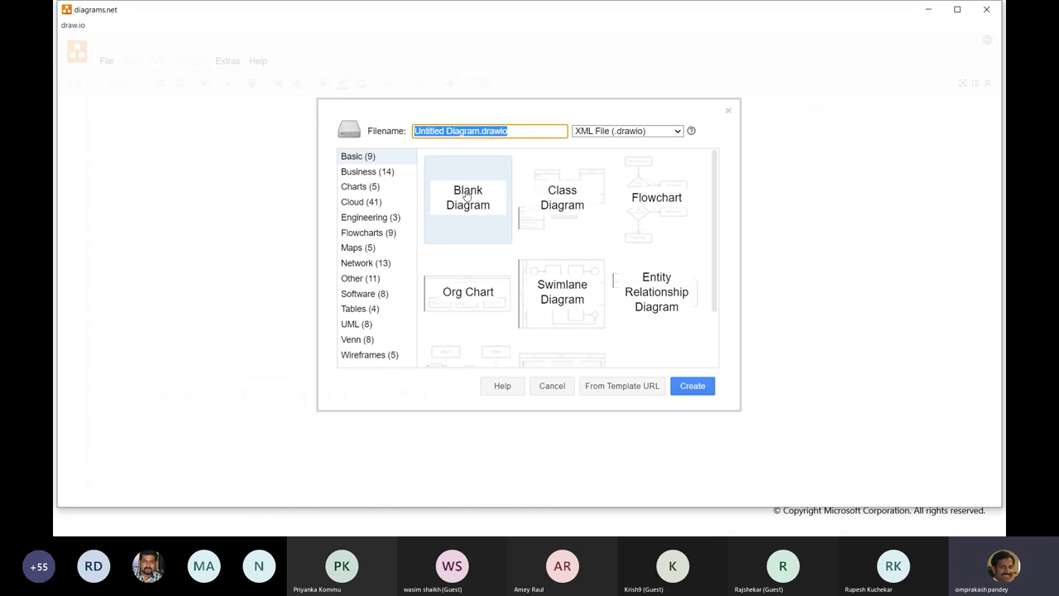
pyautogui.click(695, 386)
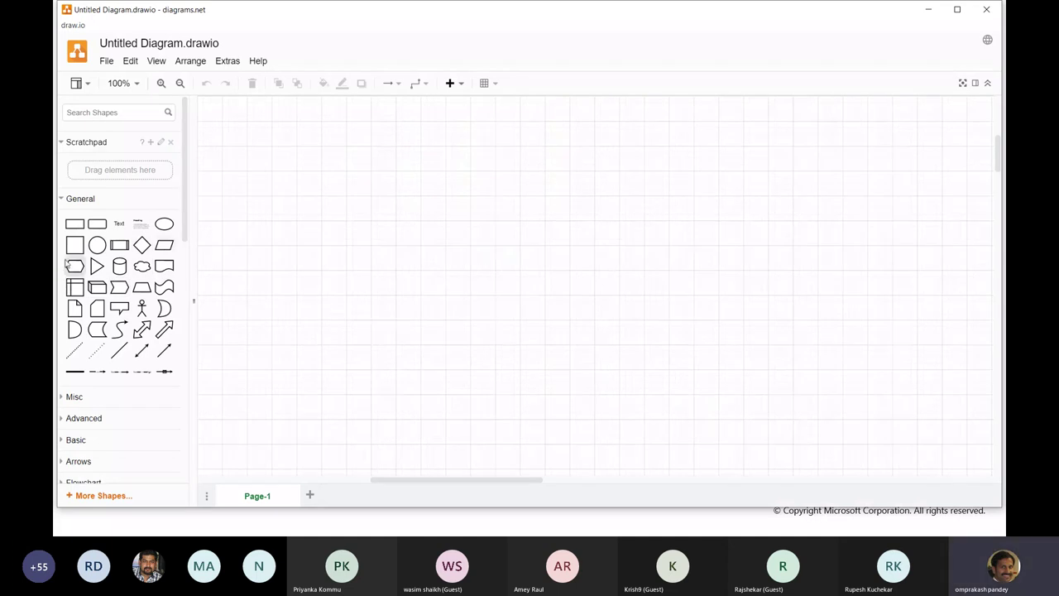
pyautogui.click(74, 223)
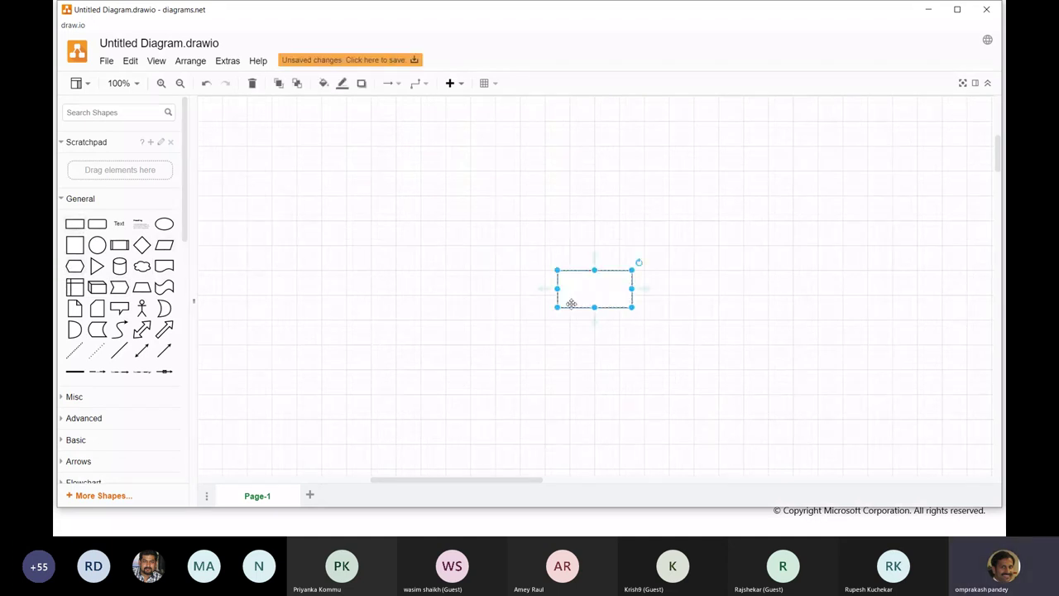
pyautogui.moveTo(557, 307); pyautogui.dragTo(278, 419)
pyautogui.moveTo(521, 273); pyautogui.dragTo(544, 154)
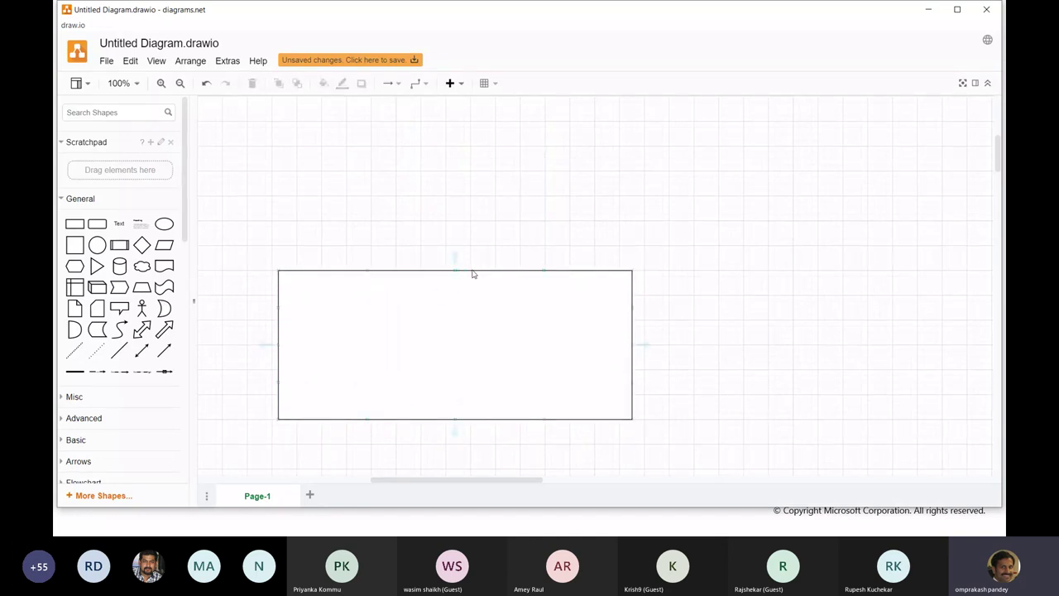
pyautogui.moveTo(470, 272); pyautogui.dragTo(449, 152)
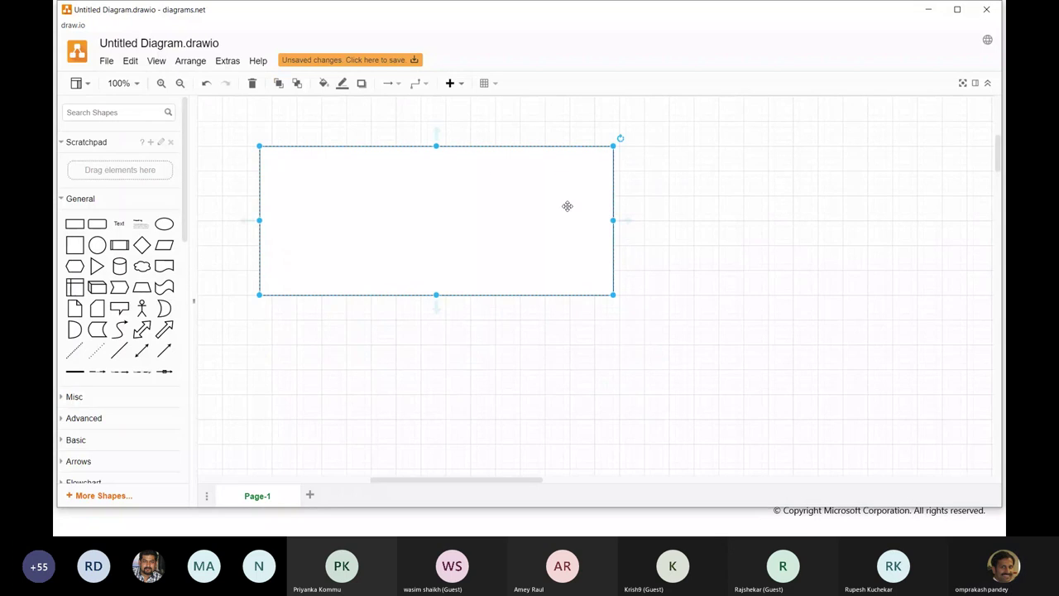
pyautogui.moveTo(613, 295); pyautogui.dragTo(794, 420)
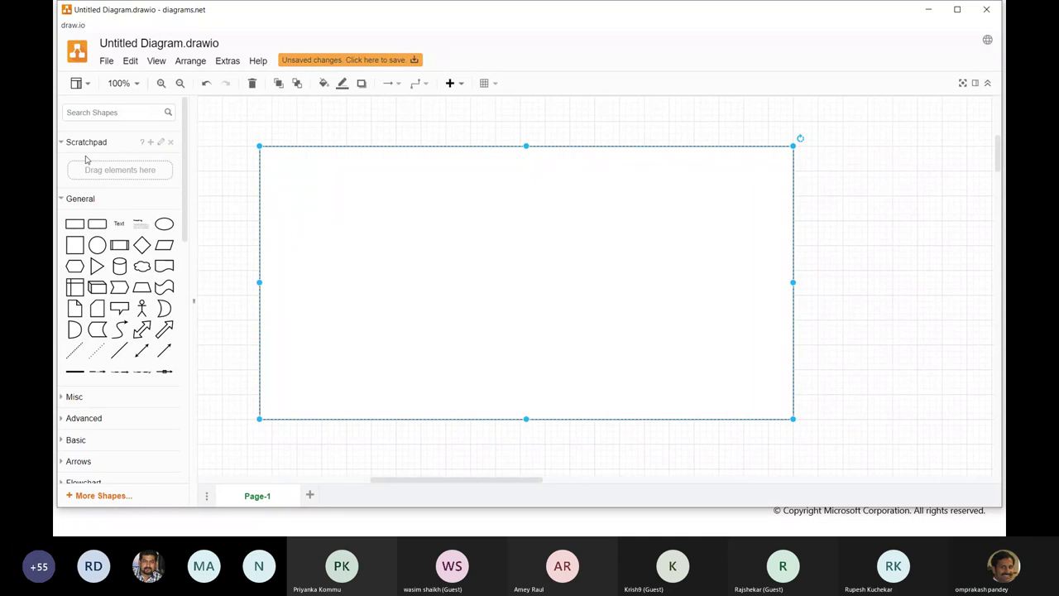
# Search the shape library for azure, Network and Vnet
pyautogui.click(92, 114)
pyautogui.write('azure')
pyautogui.press('Return')
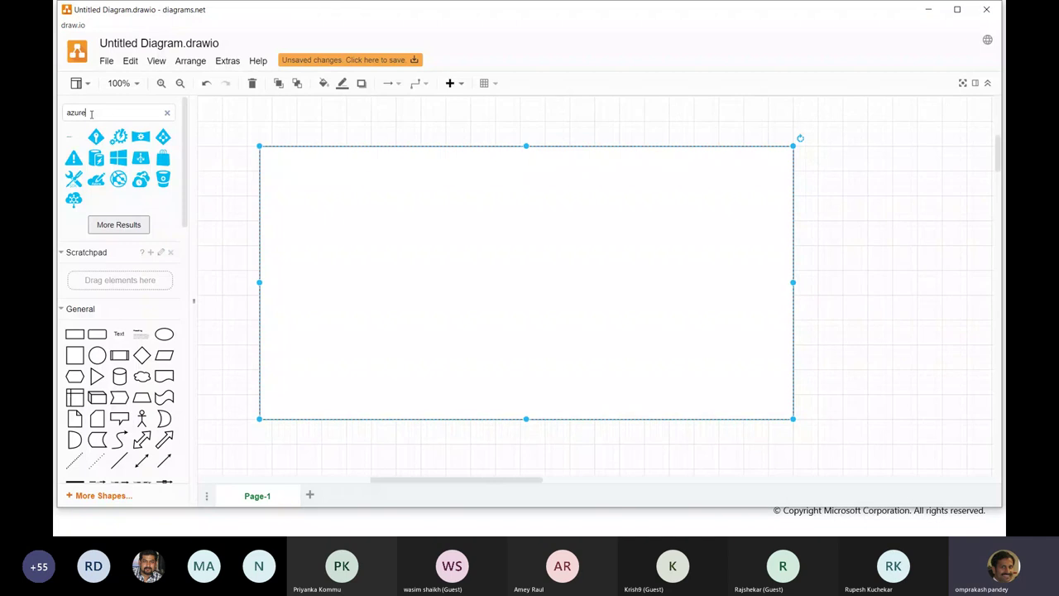
pyautogui.hotkey('ctrl', 'a')
pyautogui.write('A')
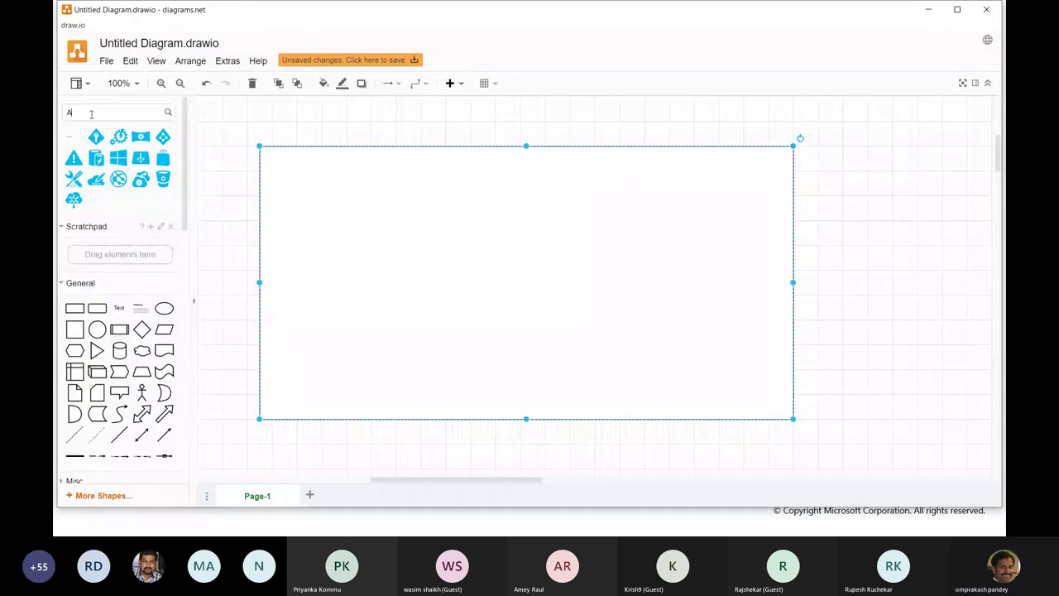
pyautogui.press('BackSpace')
pyautogui.write('Network')
pyautogui.press('Return')
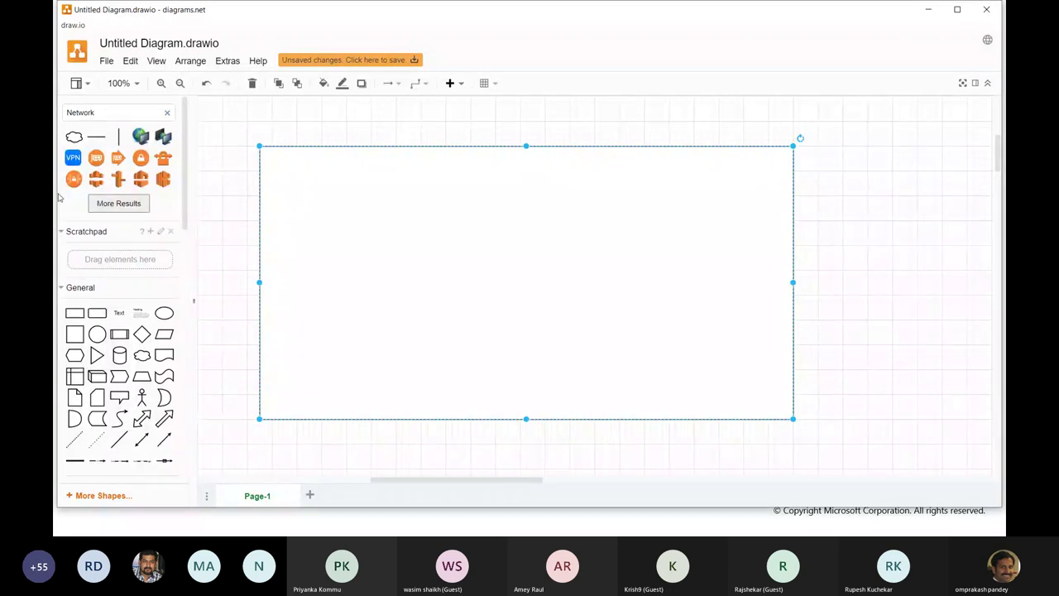
pyautogui.click(118, 203)
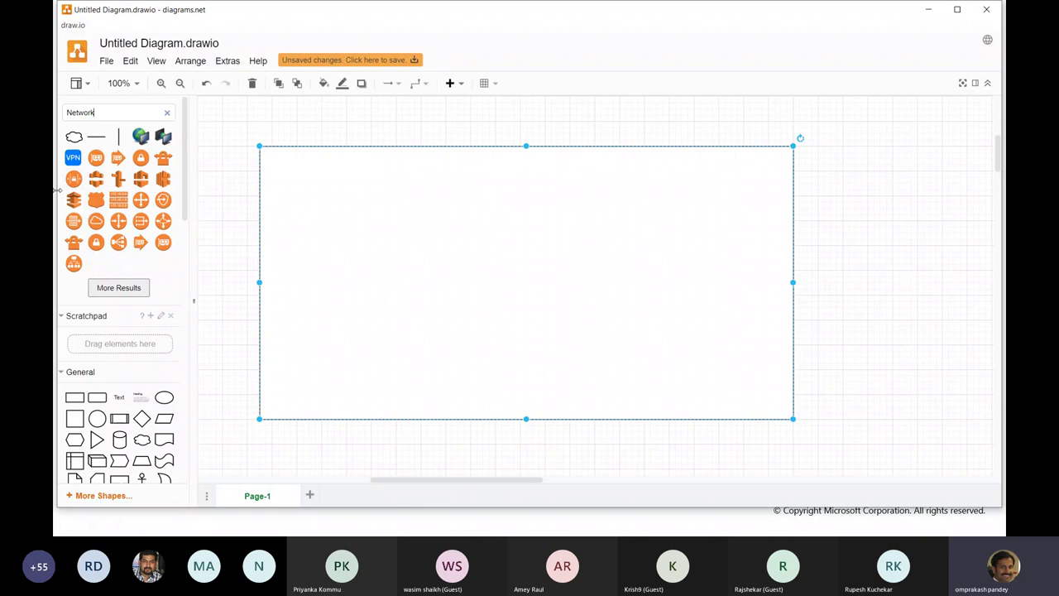
pyautogui.doubleClick(83, 112)
pyautogui.write('Vnet')
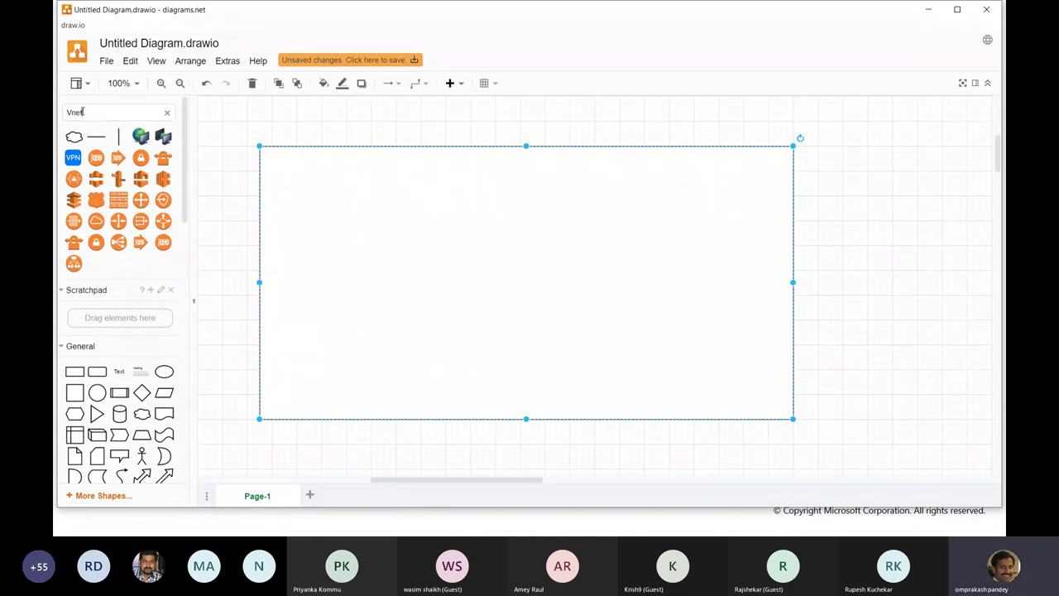
pyautogui.press('Return')
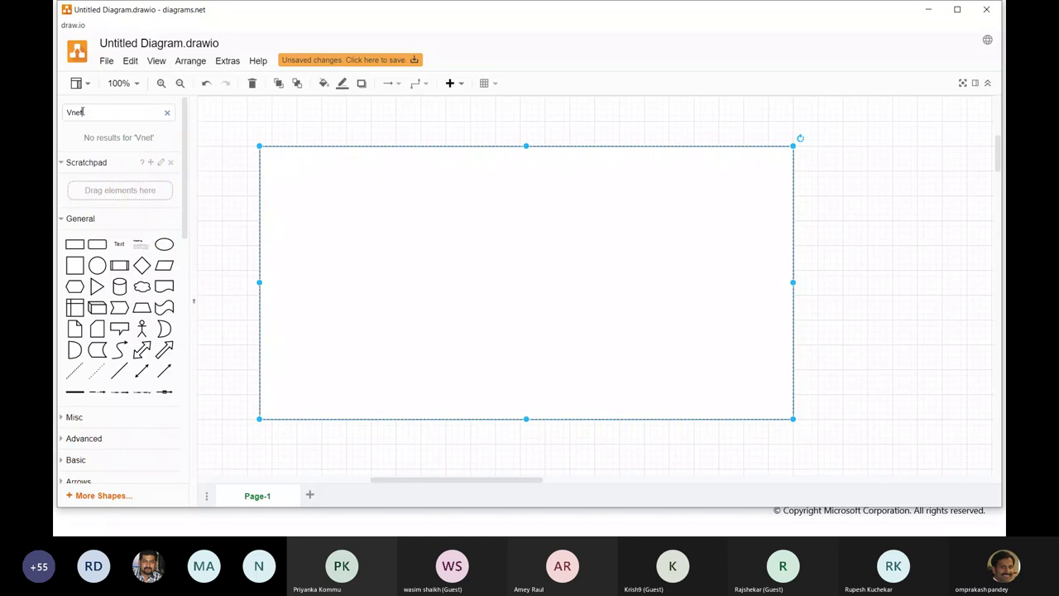
# Search the shapes for Virtual Network and place the blue virtual network icon on the large rectangle's upper-left corner
pyautogui.press('BackSpace')
pyautogui.press('BackSpace')
pyautogui.press('BackSpace')
pyautogui.press('BackSpace')
pyautogui.write('V')
pyautogui.press('Return')
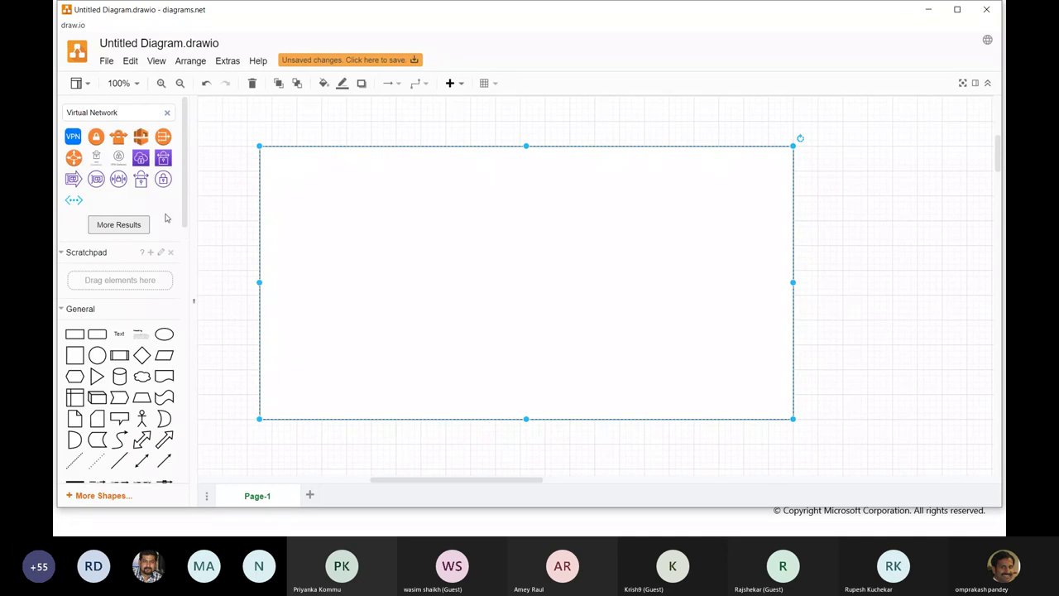
pyautogui.click(73, 199)
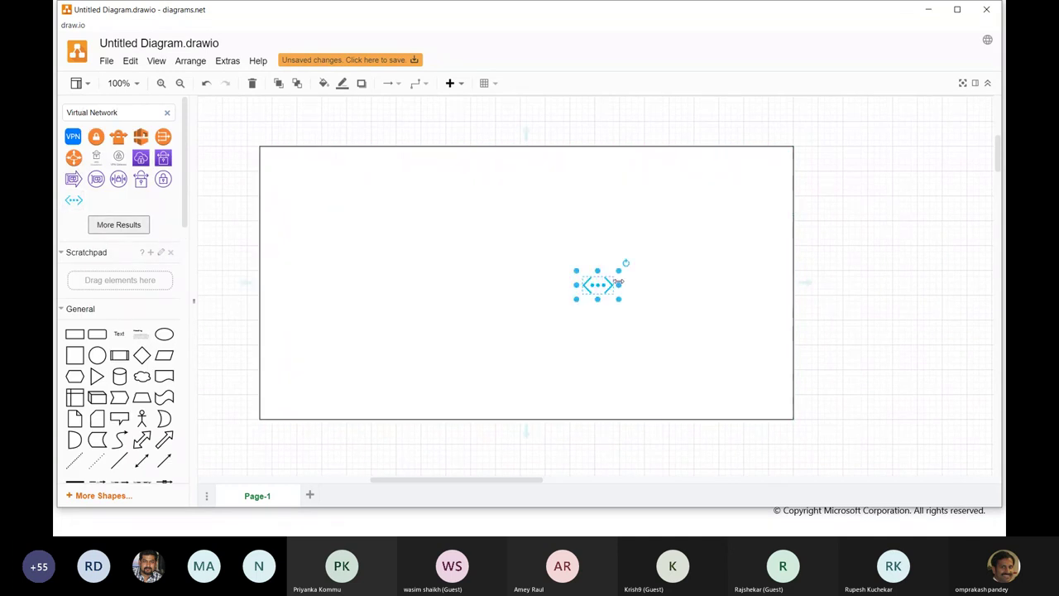
pyautogui.moveTo(598, 285); pyautogui.dragTo(273, 146)
pyautogui.click(832, 184)
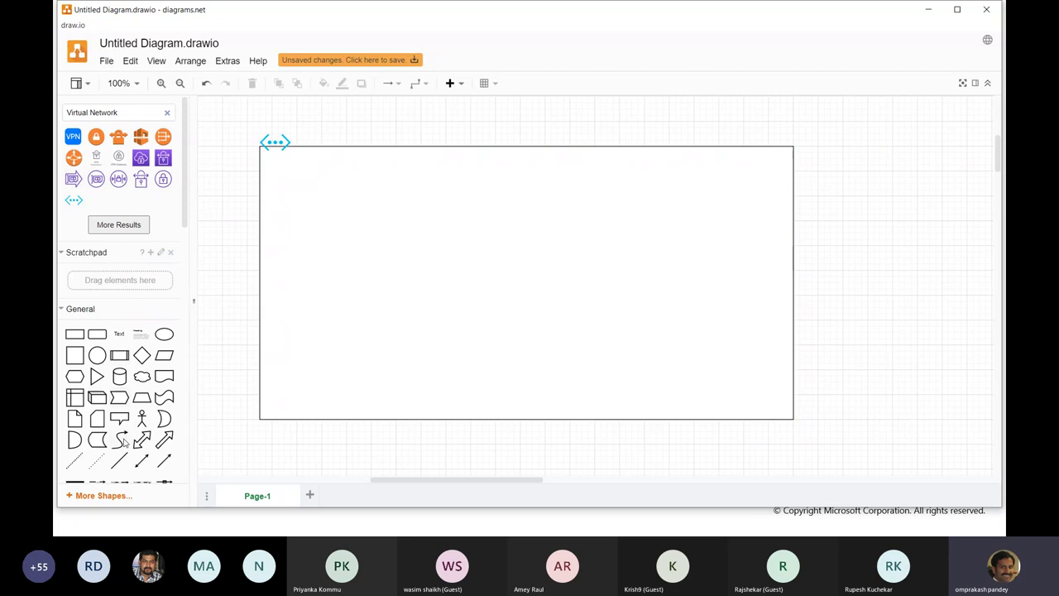
# Add a text label reading 10.0.0.0/16 beside the virtual network icon
pyautogui.click(119, 333)
pyautogui.moveTo(594, 290); pyautogui.dragTo(313, 147)
pyautogui.press('F2')
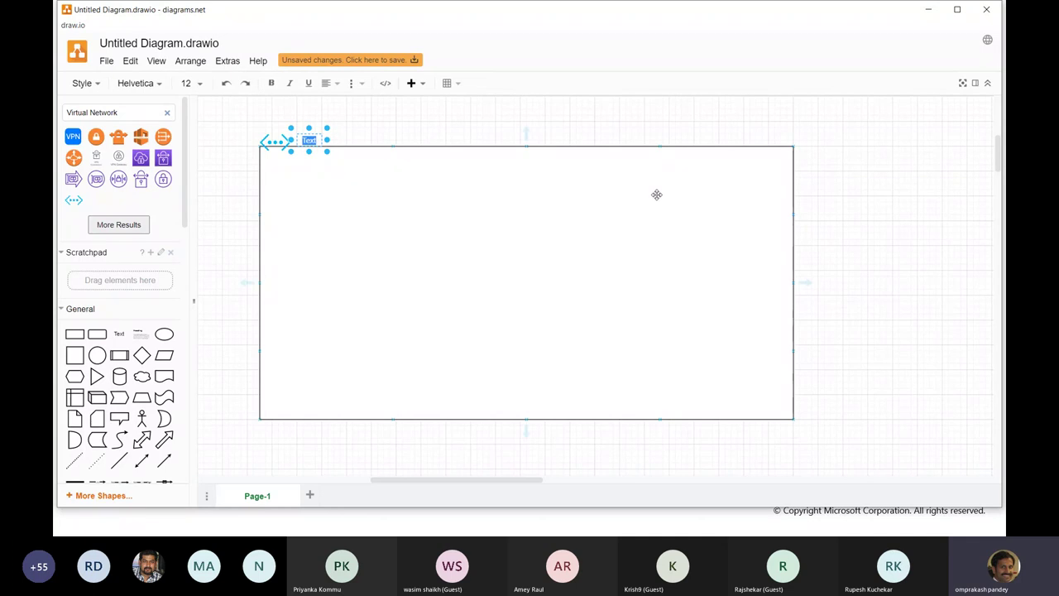
pyautogui.write('10.0.0.0/16')
pyautogui.click(452, 139)
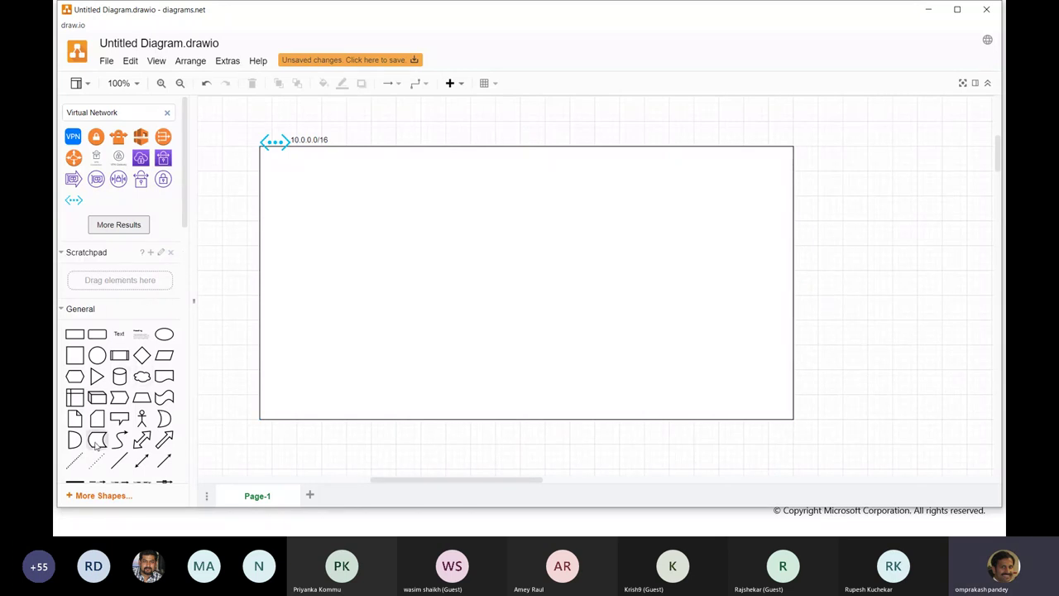
# Add a tall rectangle inside the large one and copy it twice to make three side-by-side subnet boxes
pyautogui.click(74, 336)
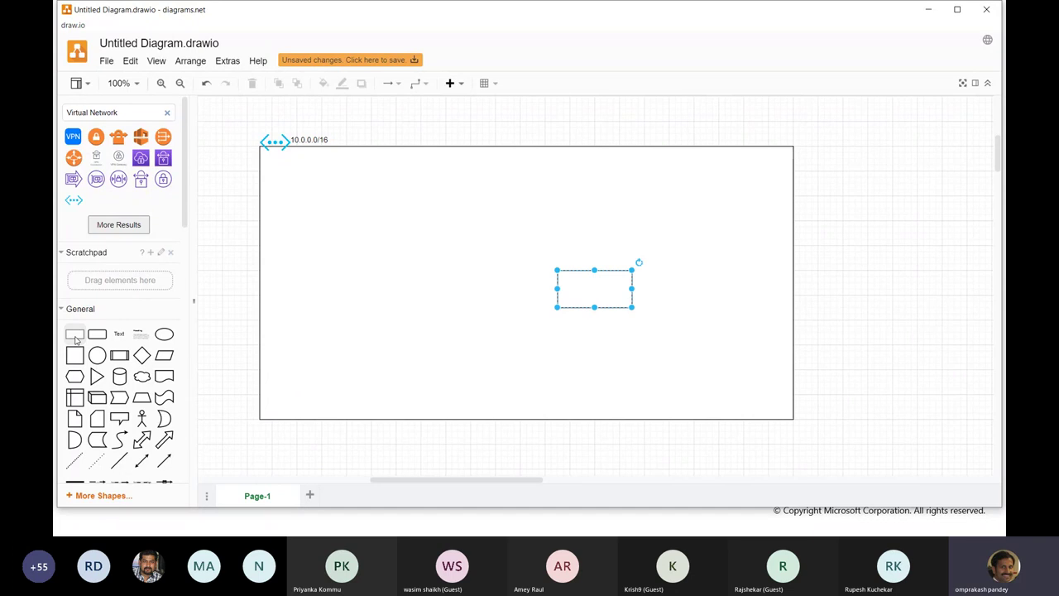
pyautogui.moveTo(596, 287); pyautogui.dragTo(408, 401)
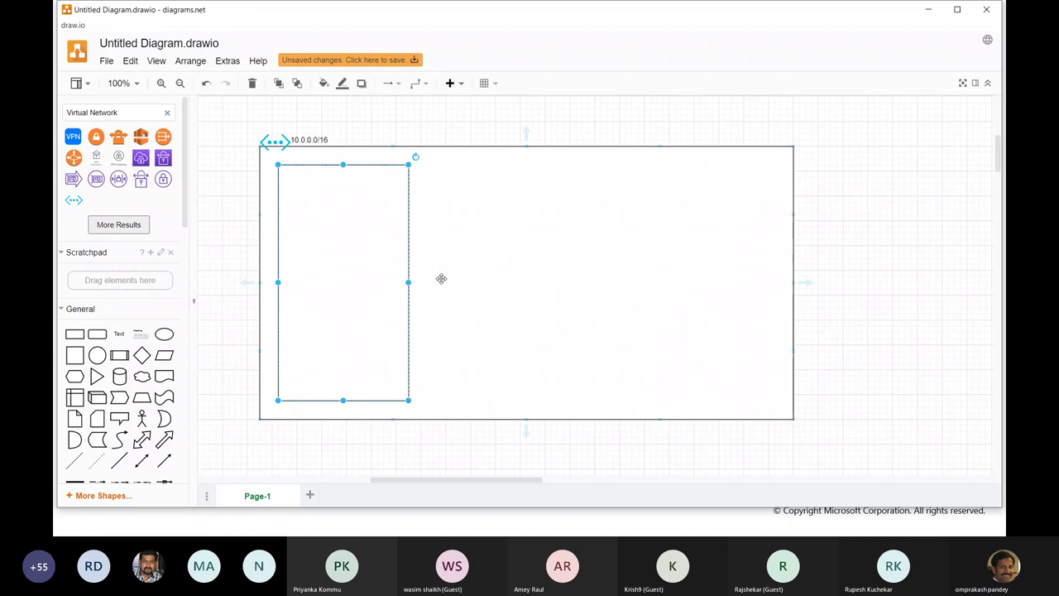
pyautogui.moveTo(349, 240); pyautogui.dragTo(491, 239)
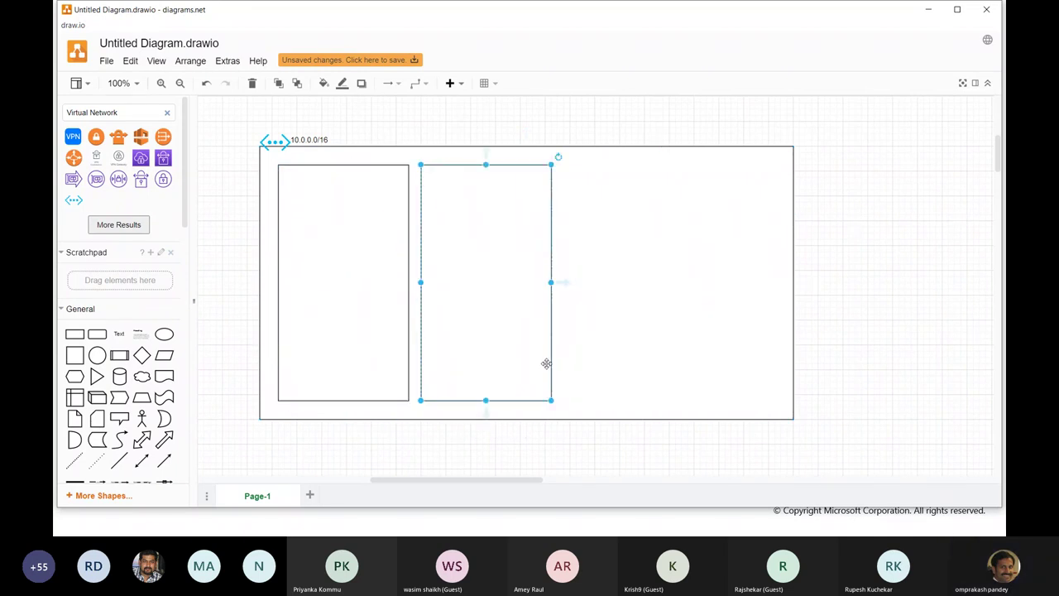
pyautogui.hotkey('ctrl', 'v')
pyautogui.moveTo(342, 268); pyautogui.dragTo(668, 256)
pyautogui.moveTo(502, 244); pyautogui.dragTo(520, 246)
# Shorten all three inner rectangles to the same height from below, leaving room for labels underneath
pyautogui.click(324, 384)
pyautogui.moveTo(343, 400); pyautogui.dragTo(345, 376)
pyautogui.click(527, 348)
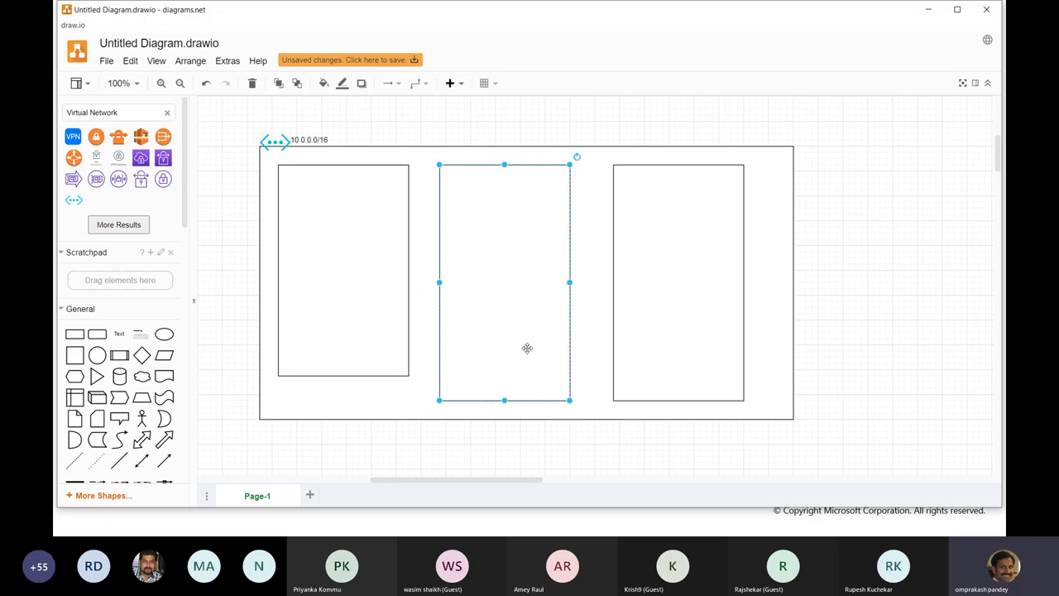
pyautogui.moveTo(504, 402); pyautogui.dragTo(506, 375)
pyautogui.click(685, 391)
pyautogui.moveTo(679, 401); pyautogui.dragTo(679, 375)
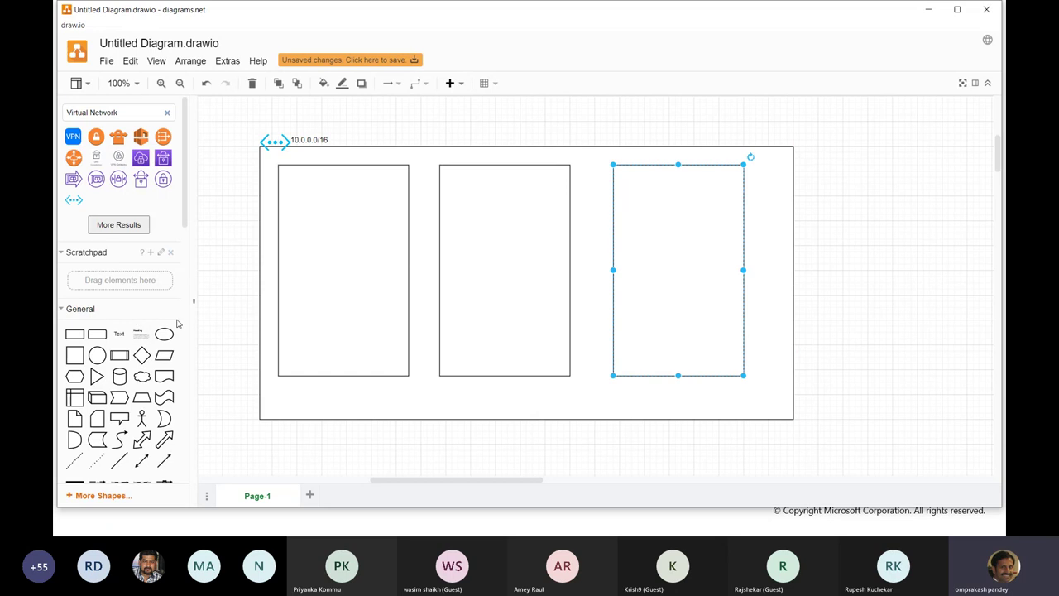
# Duplicate the 10.0.0.0/16 label and place the copy below the first inner rectangle
pyautogui.click(308, 140)
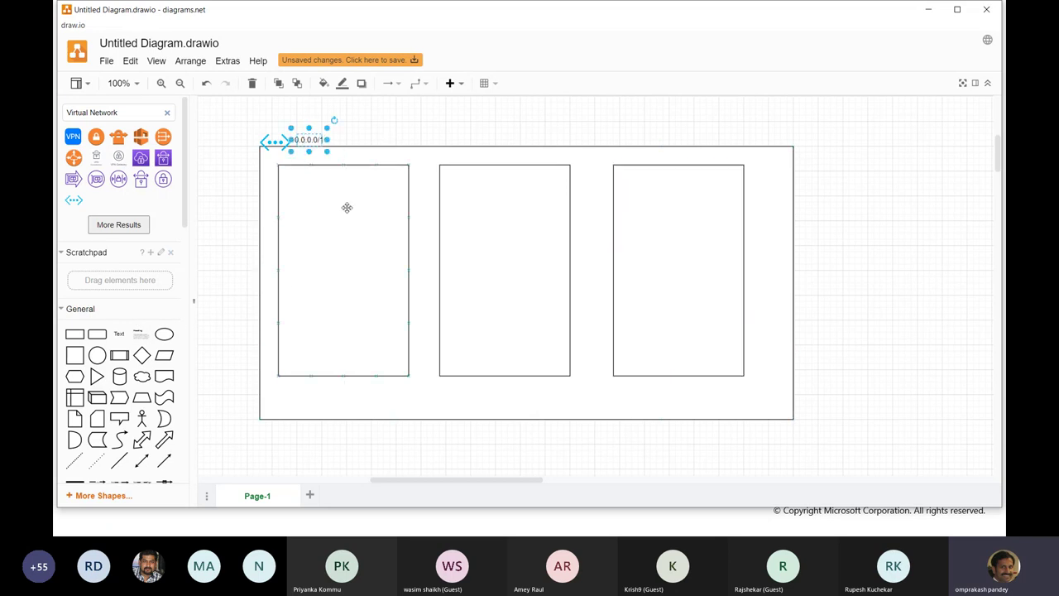
pyautogui.hotkey('ctrl', 'd')
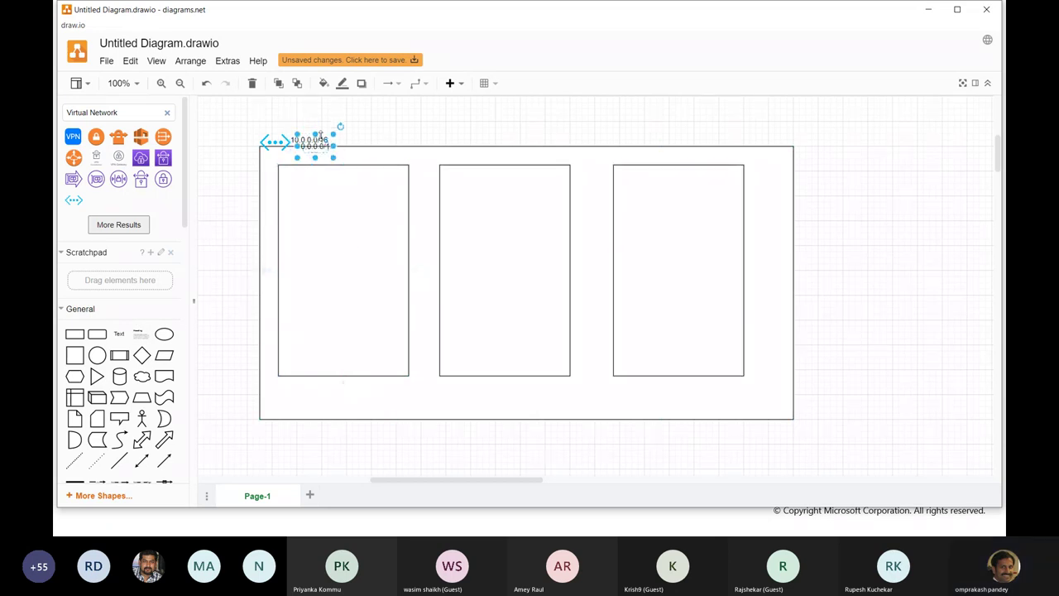
pyautogui.moveTo(315, 157); pyautogui.dragTo(315, 400)
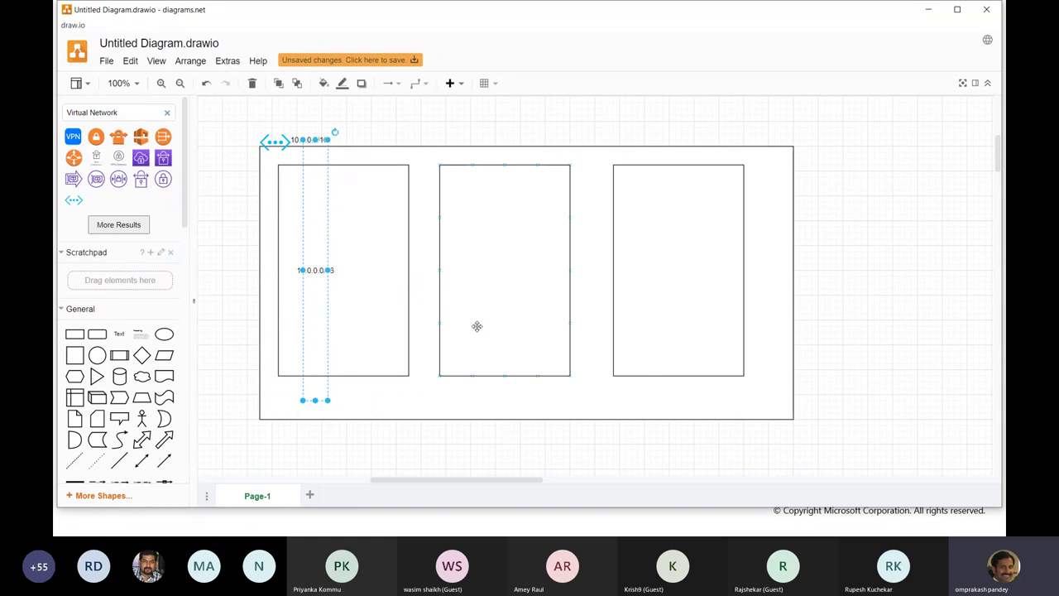
pyautogui.hotkey('ctrl', 'z')
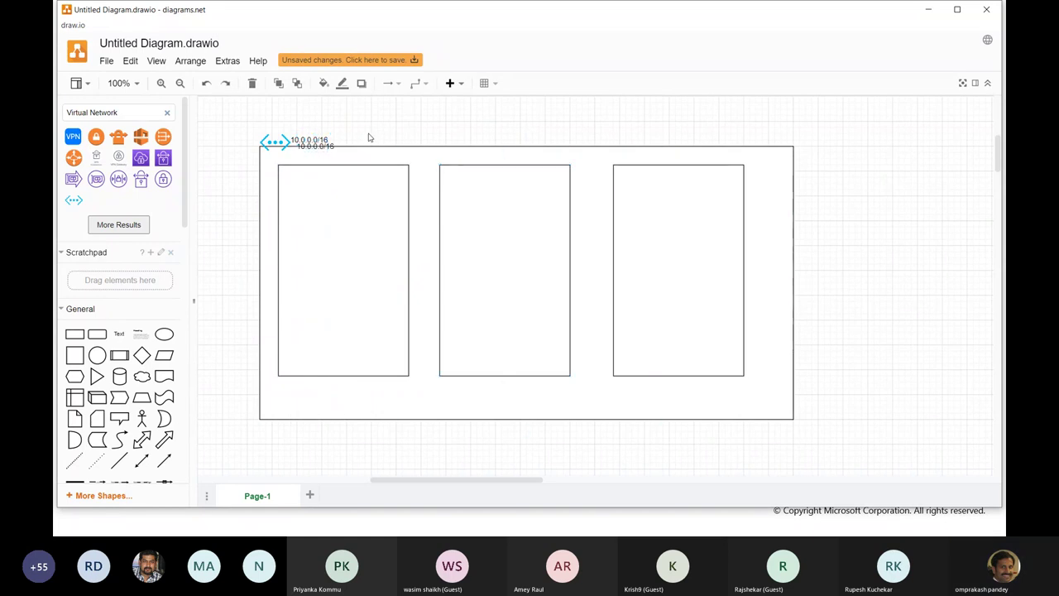
pyautogui.moveTo(323, 145); pyautogui.dragTo(334, 353)
pyautogui.click(321, 139)
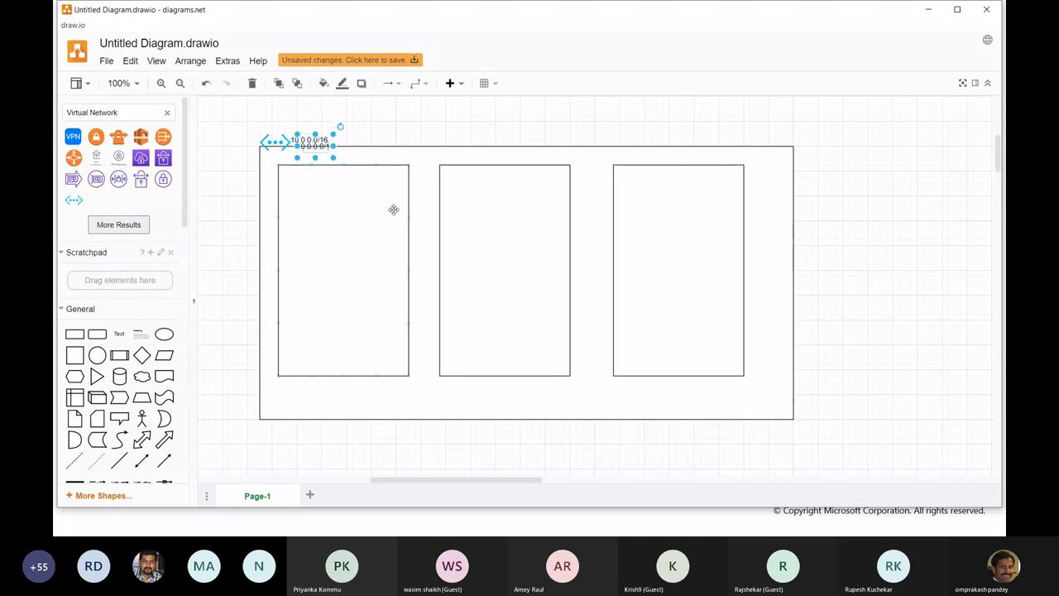
pyautogui.moveTo(321, 143); pyautogui.dragTo(298, 406)
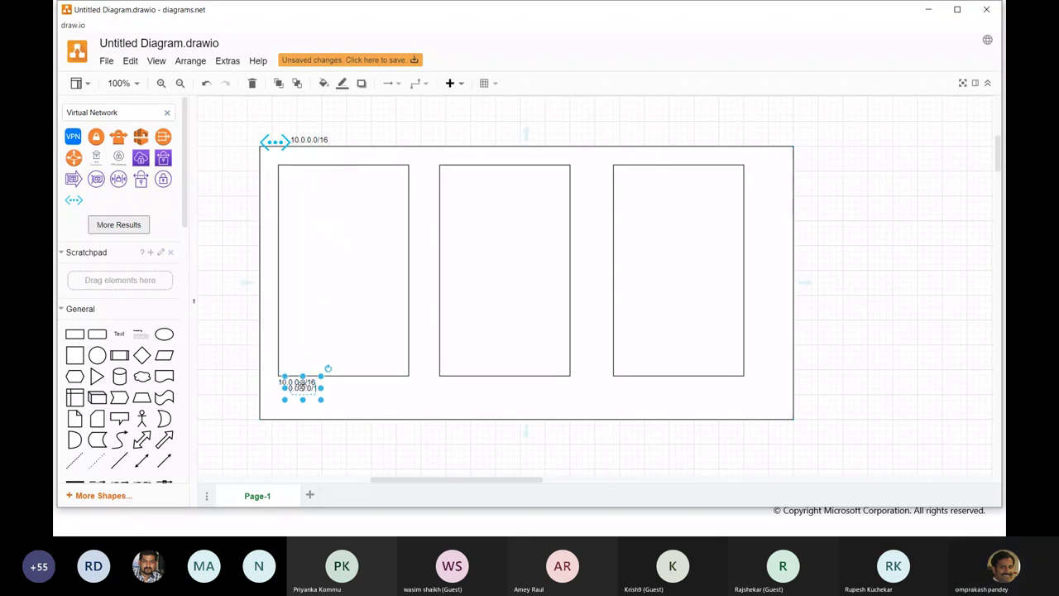
# Place copies of the address label below the second and third inner rectangles and align the first label with them
pyautogui.moveTo(300, 385); pyautogui.dragTo(454, 387)
pyautogui.moveTo(297, 382); pyautogui.dragTo(629, 387)
pyautogui.click(296, 384)
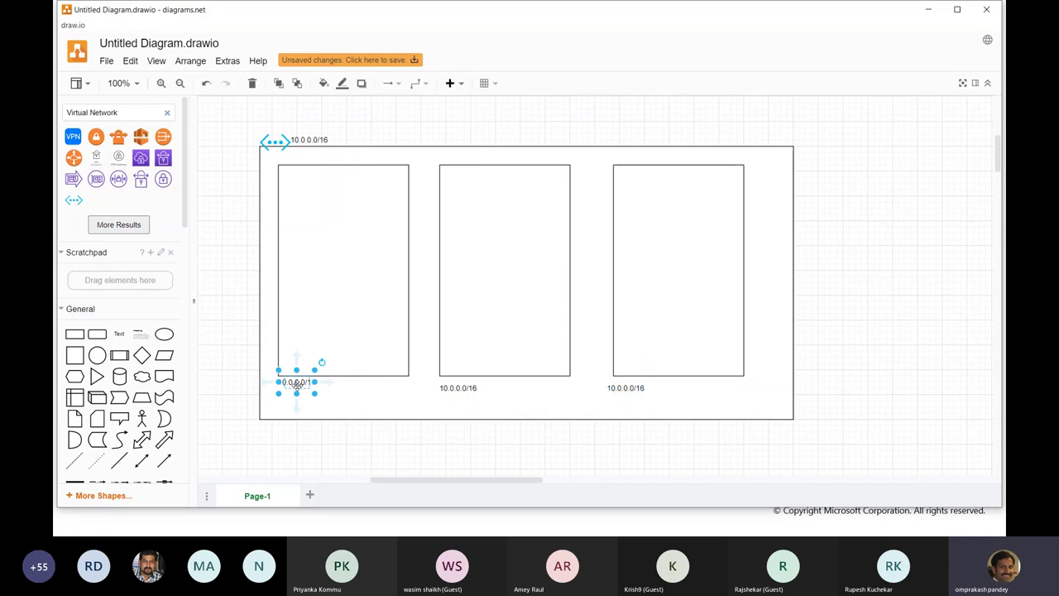
pyautogui.moveTo(296, 386); pyautogui.dragTo(298, 390)
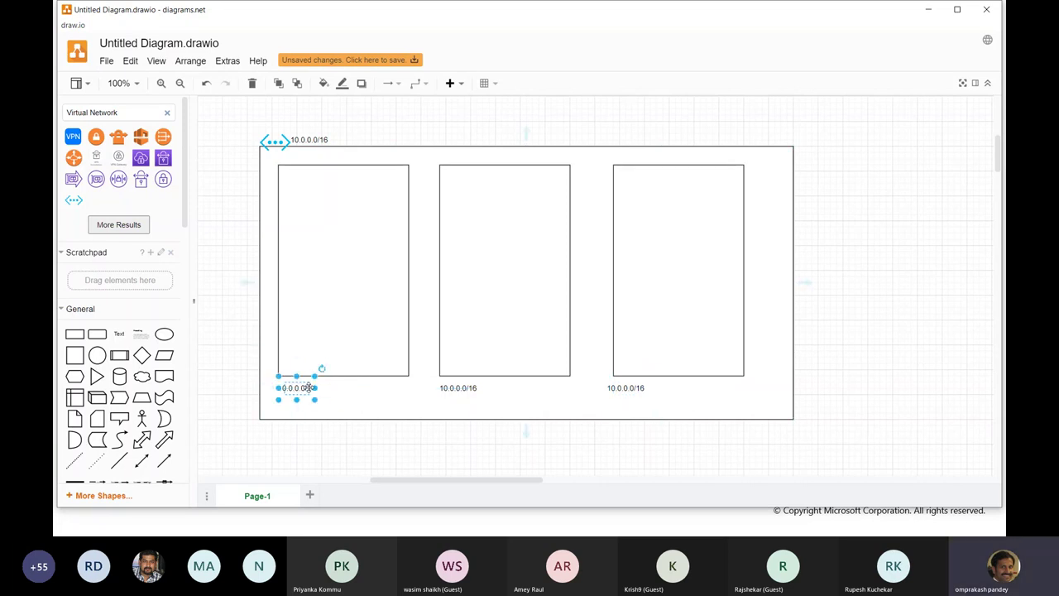
# Change the label below the first inner rectangle to 10.0.0.0/24 and the one below the second to 10.0.1.0/24
pyautogui.doubleClick(300, 387)
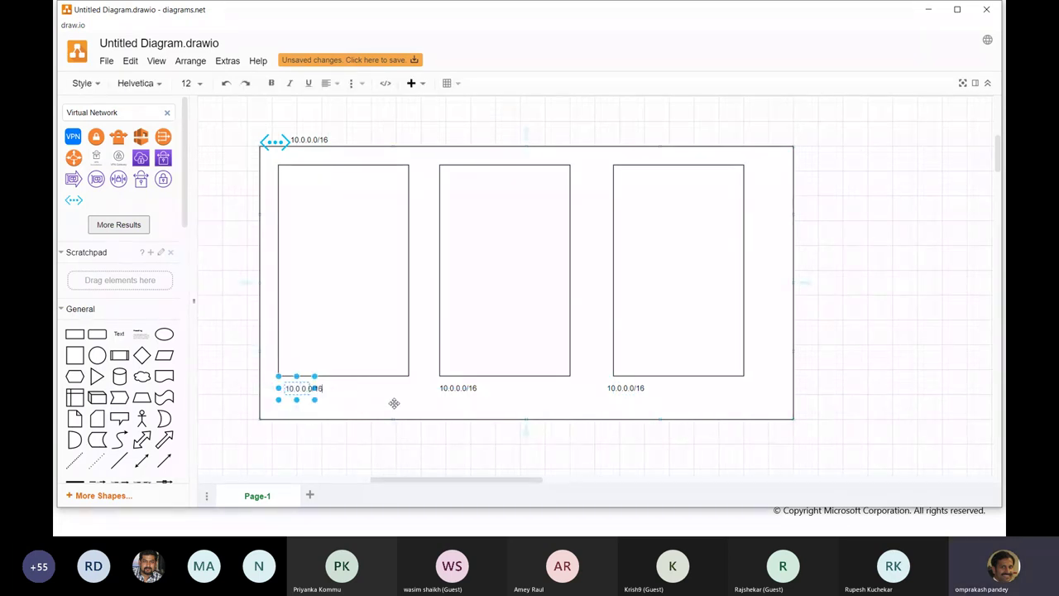
pyautogui.write('/24')
pyautogui.doubleClick(473, 388)
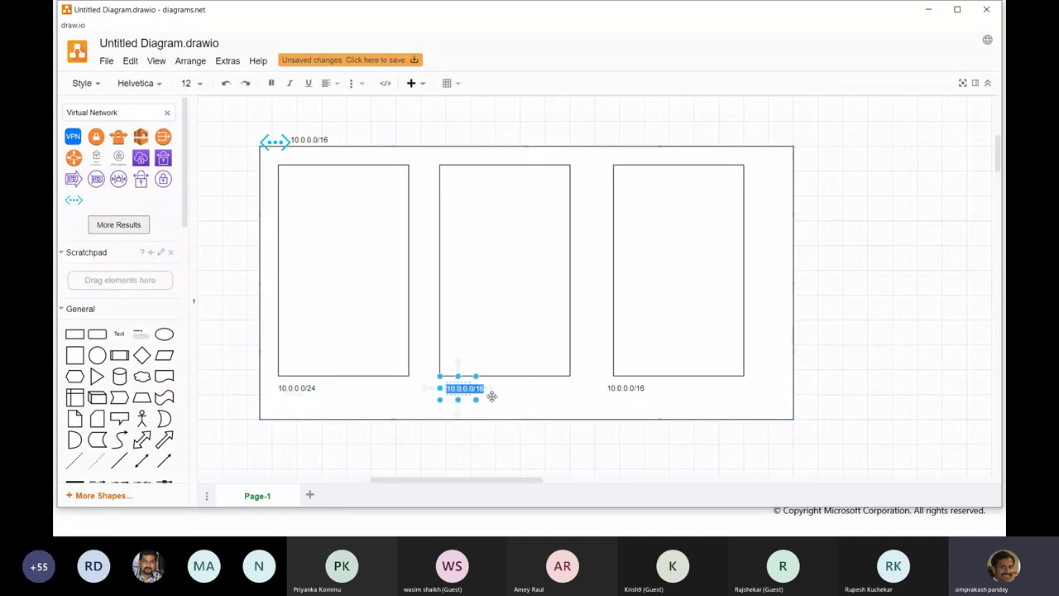
pyautogui.press('End')
pyautogui.press('BackSpace')
pyautogui.press('BackSpace')
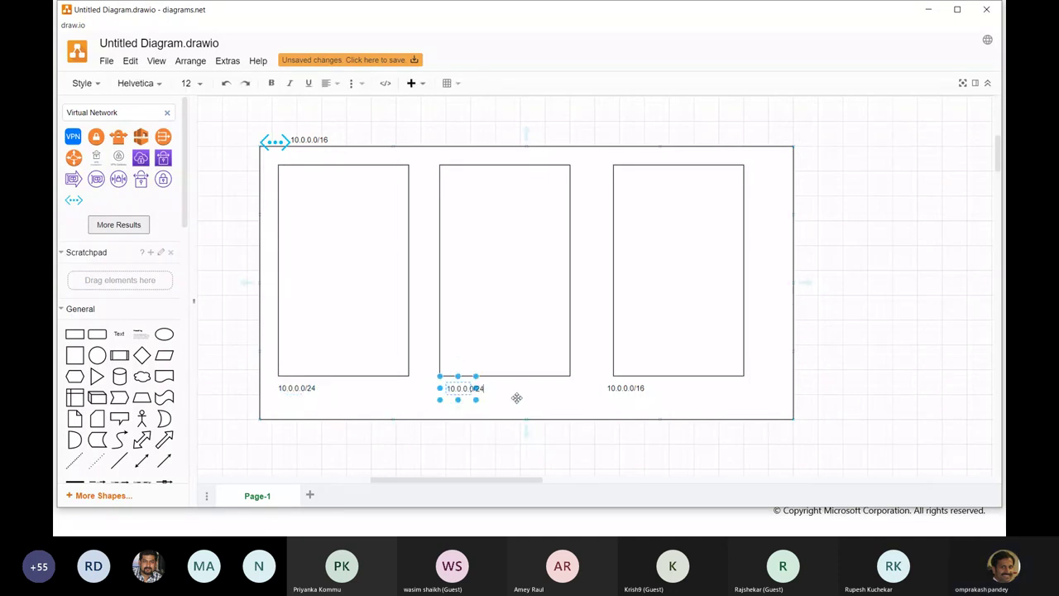
pyautogui.press('Left')
pyautogui.press('Left')
pyautogui.press('Left')
pyautogui.press('Left')
pyautogui.press('Left')
pyautogui.press('BackSpace')
pyautogui.write('1')
# Change the label below the third inner rectangle to 10.0.2.0/24
pyautogui.click(631, 387)
pyautogui.doubleClick(641, 392)
pyautogui.click(648, 391)
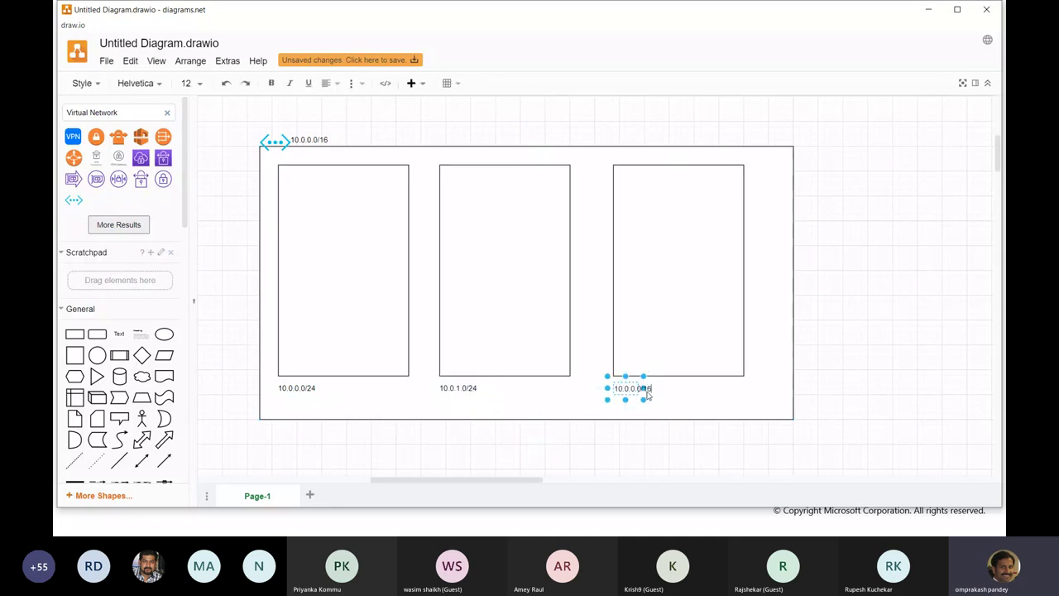
pyautogui.write('24')
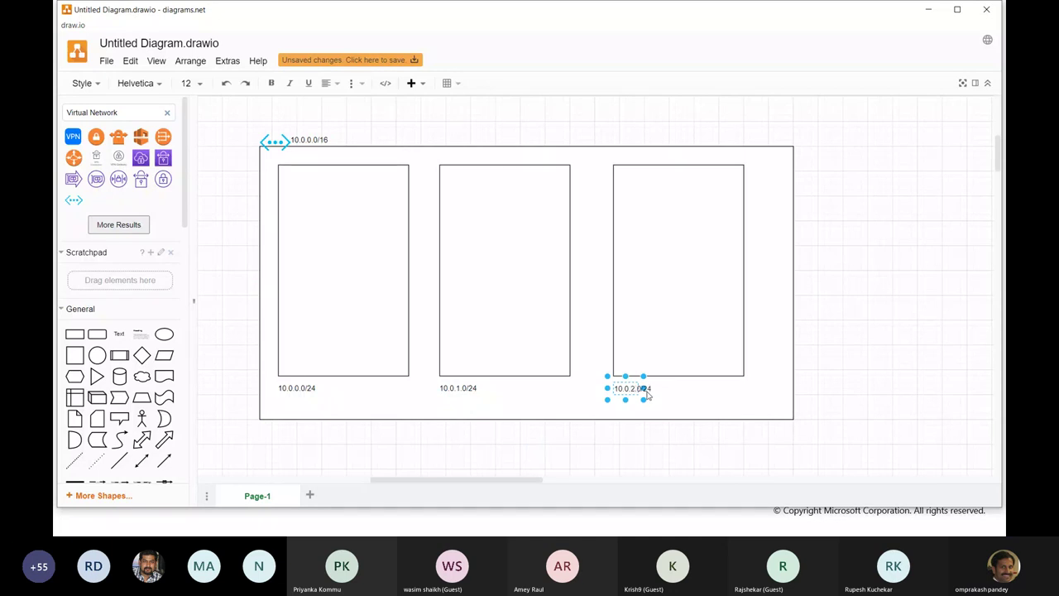
# Add a text label reading WebSubnet above the first inner rectangle and widen it to fit on one line
pyautogui.click(826, 316)
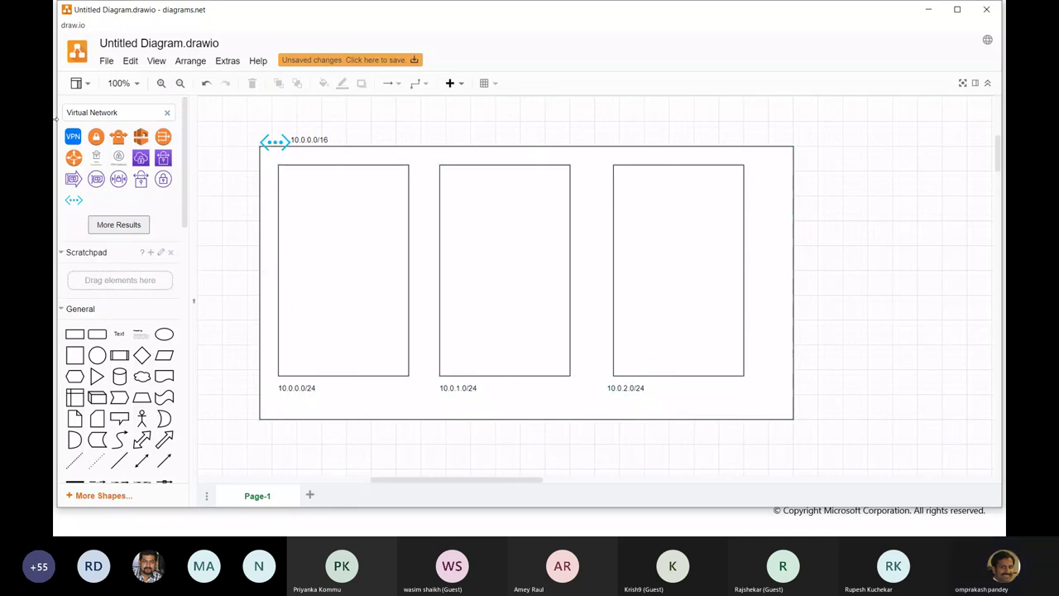
pyautogui.click(119, 335)
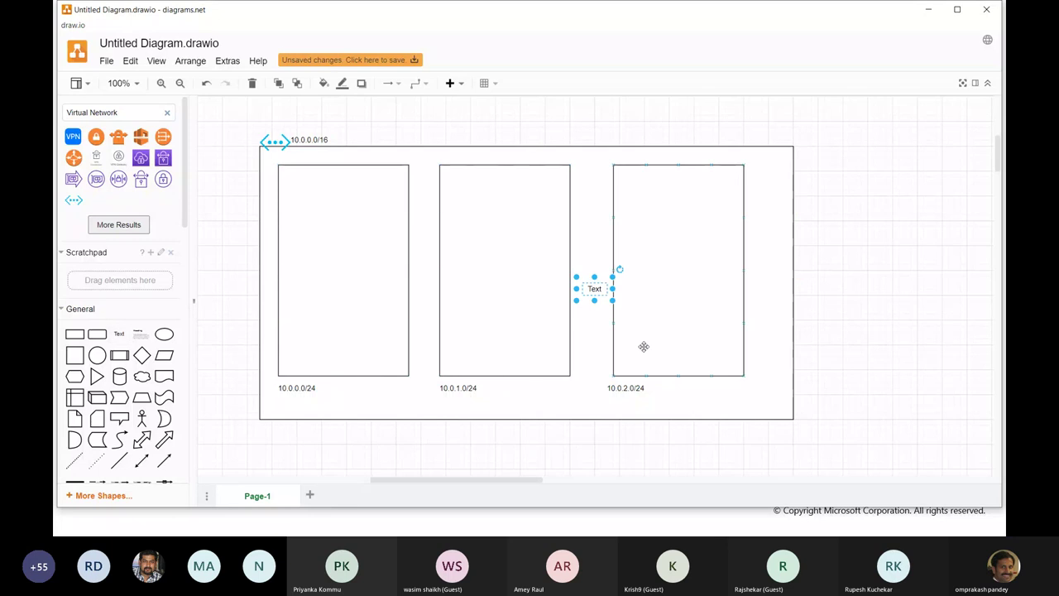
pyautogui.moveTo(594, 289); pyautogui.dragTo(322, 159)
pyautogui.doubleClick(321, 158)
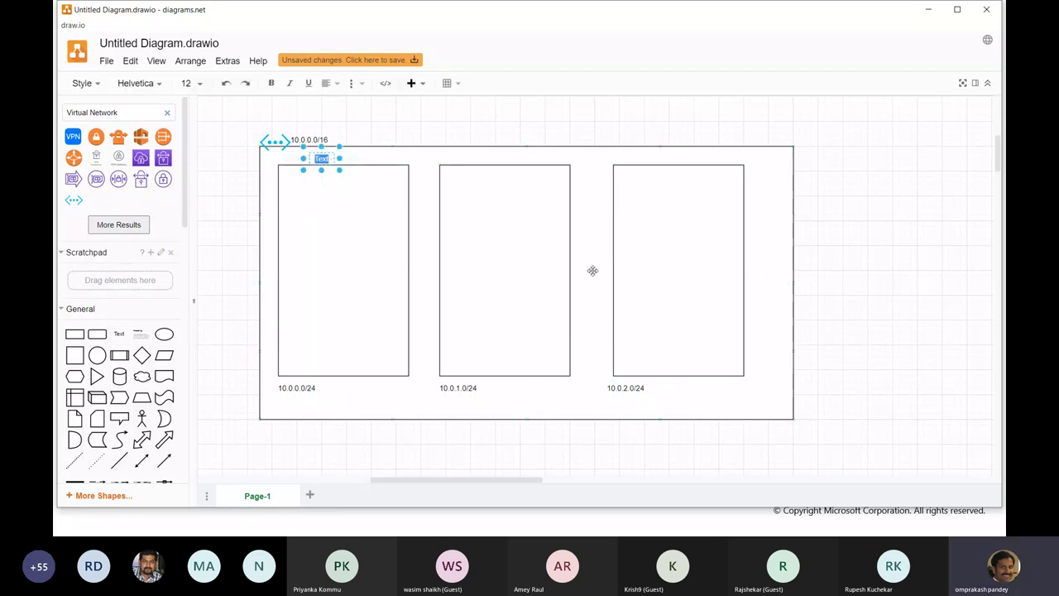
pyautogui.write('Web Subne')
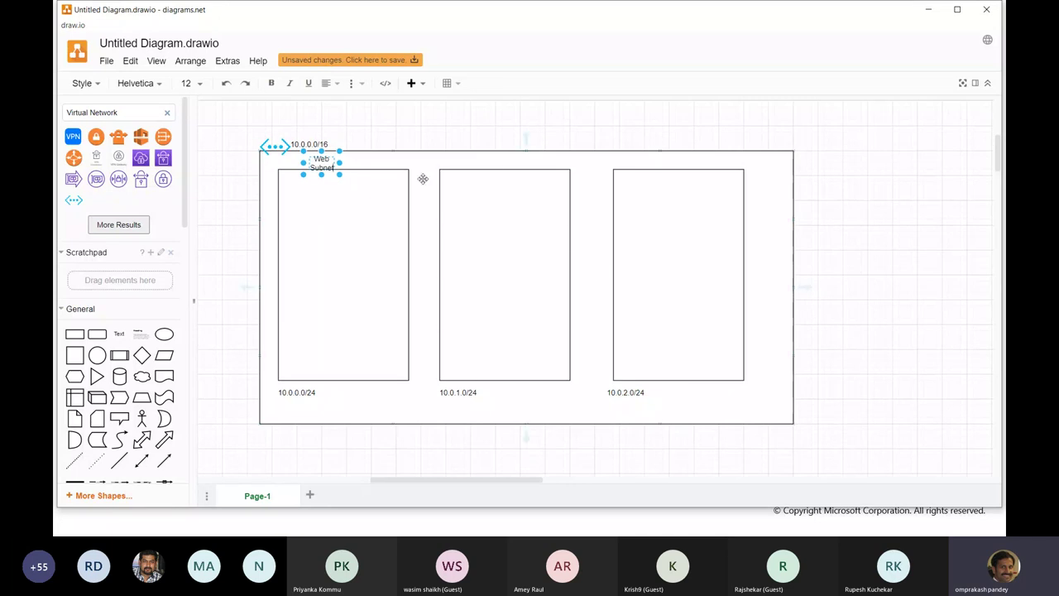
pyautogui.moveTo(339, 162); pyautogui.dragTo(364, 163)
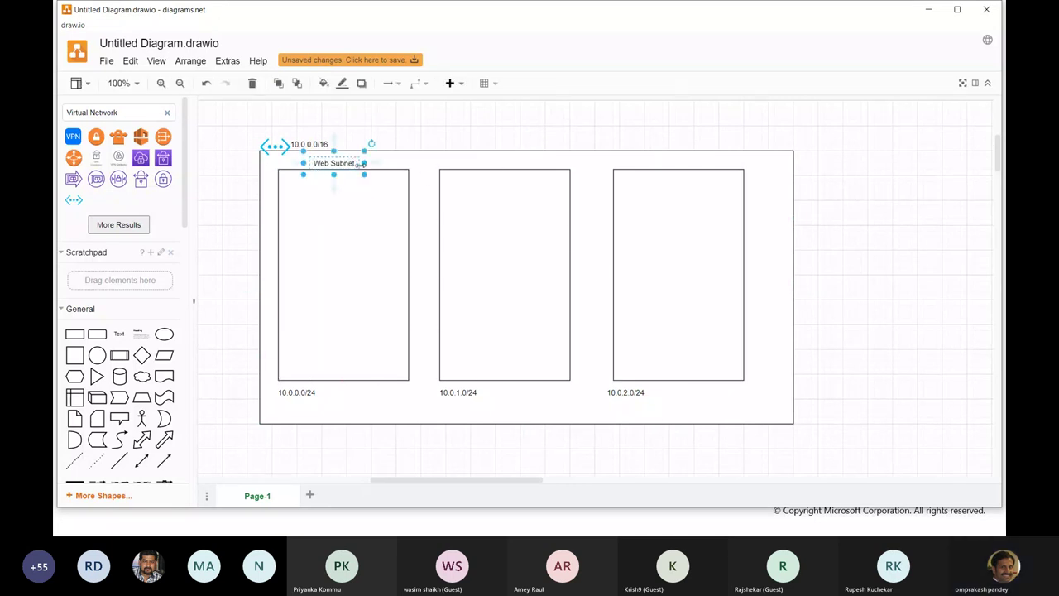
pyautogui.doubleClick(331, 161)
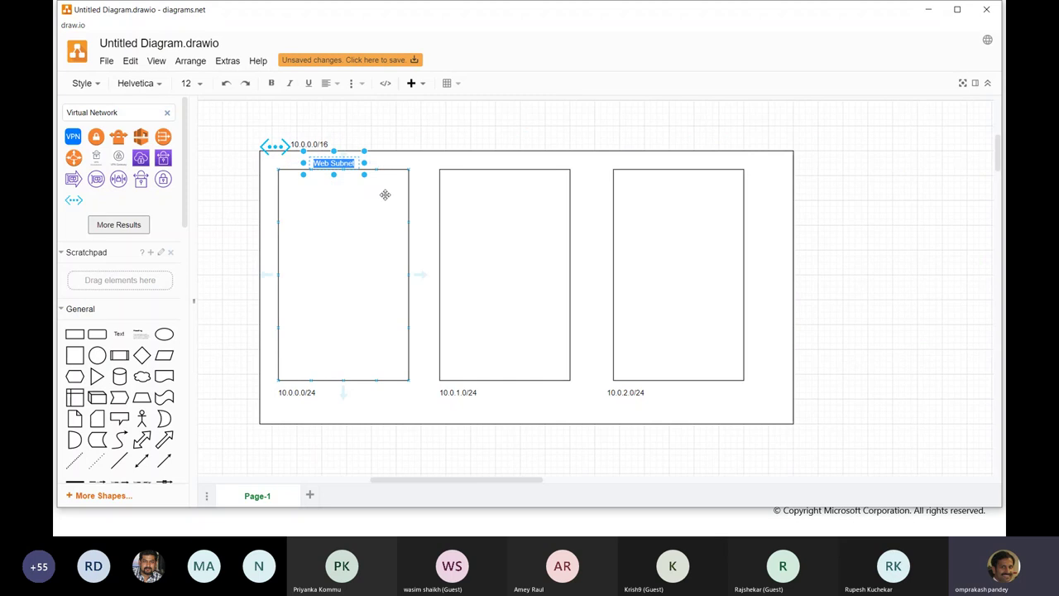
pyautogui.press('Delete')
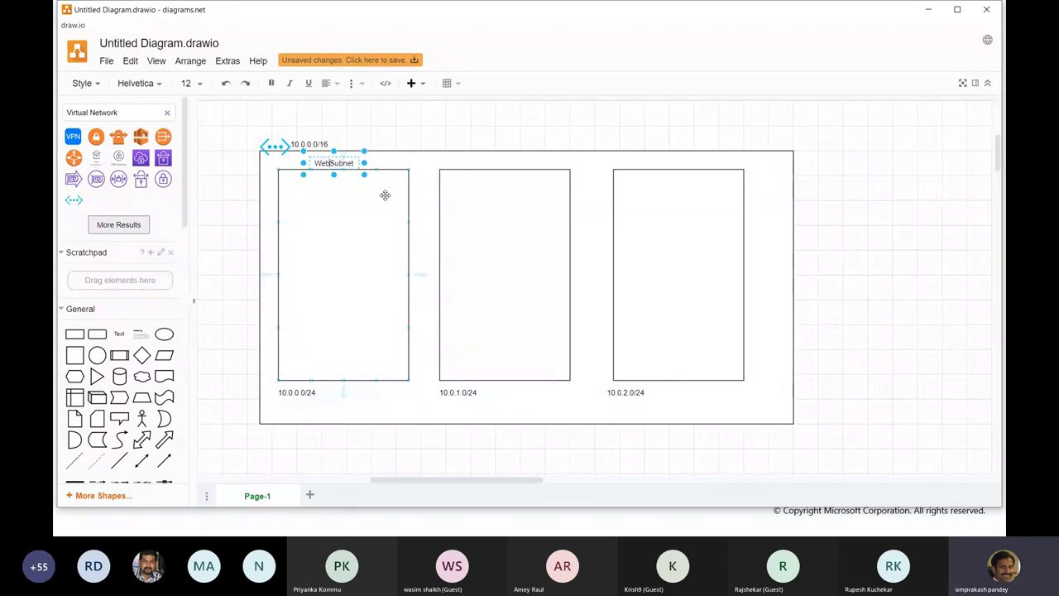
pyautogui.click(369, 454)
# Duplicate the WebSubnet label and place copies above the second and third inner rectangles
pyautogui.click(338, 165)
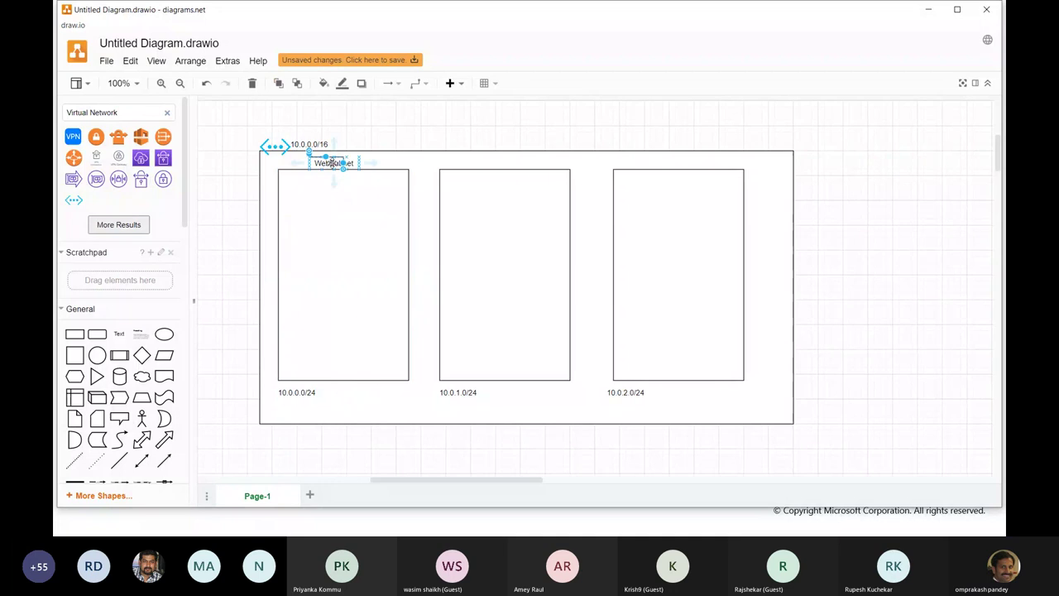
pyautogui.hotkey('ctrl', 'z')
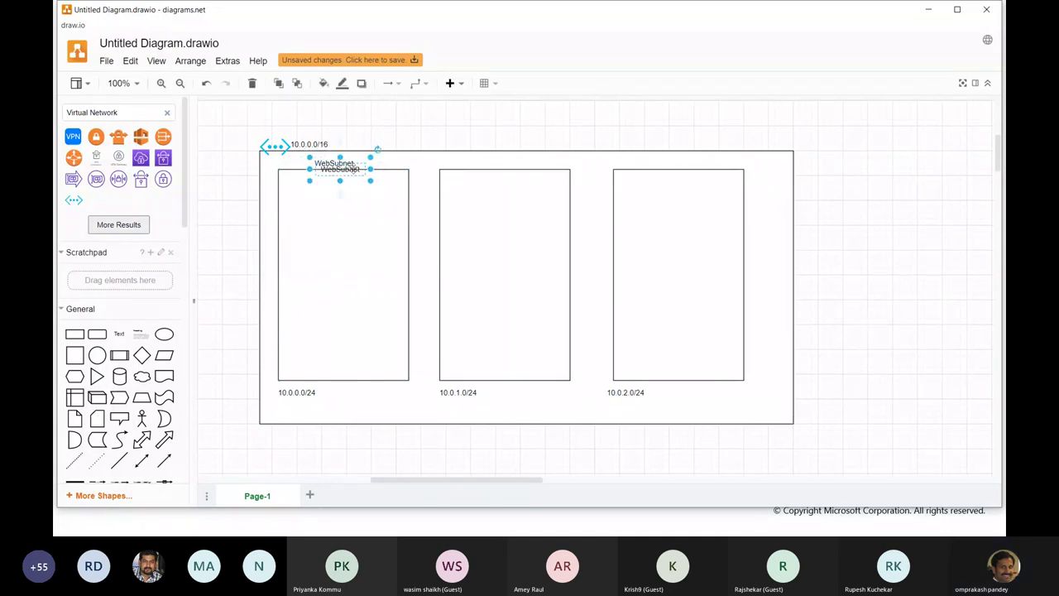
pyautogui.moveTo(351, 180); pyautogui.dragTo(486, 162)
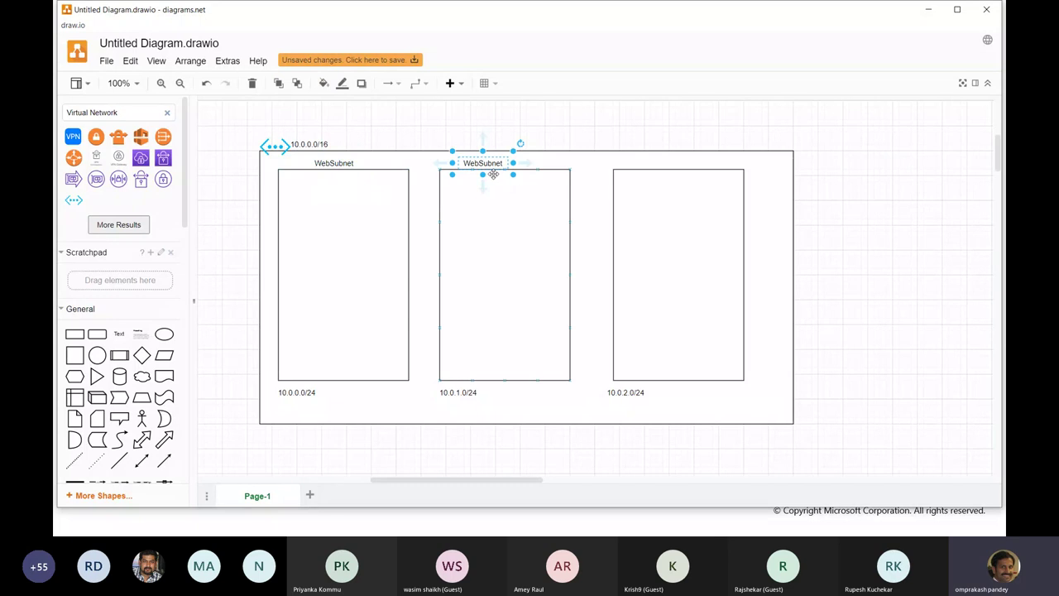
pyautogui.click(345, 176)
pyautogui.moveTo(346, 176); pyautogui.dragTo(658, 164)
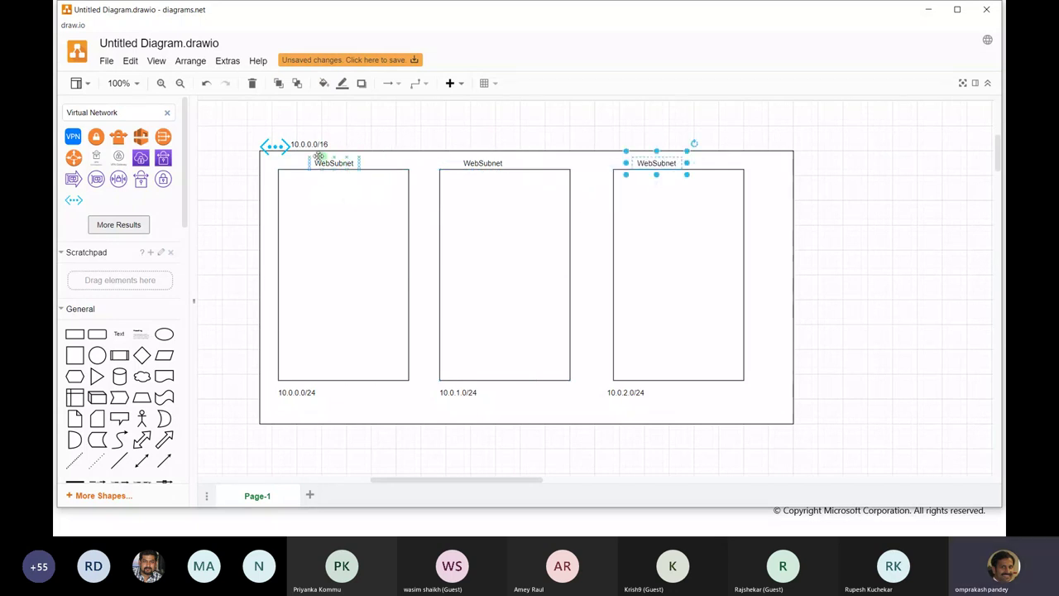
# Change the label above the second inner rectangle to AppSubnet and the one above the third to DBSubnet
pyautogui.click(475, 163)
pyautogui.doubleClick(476, 163)
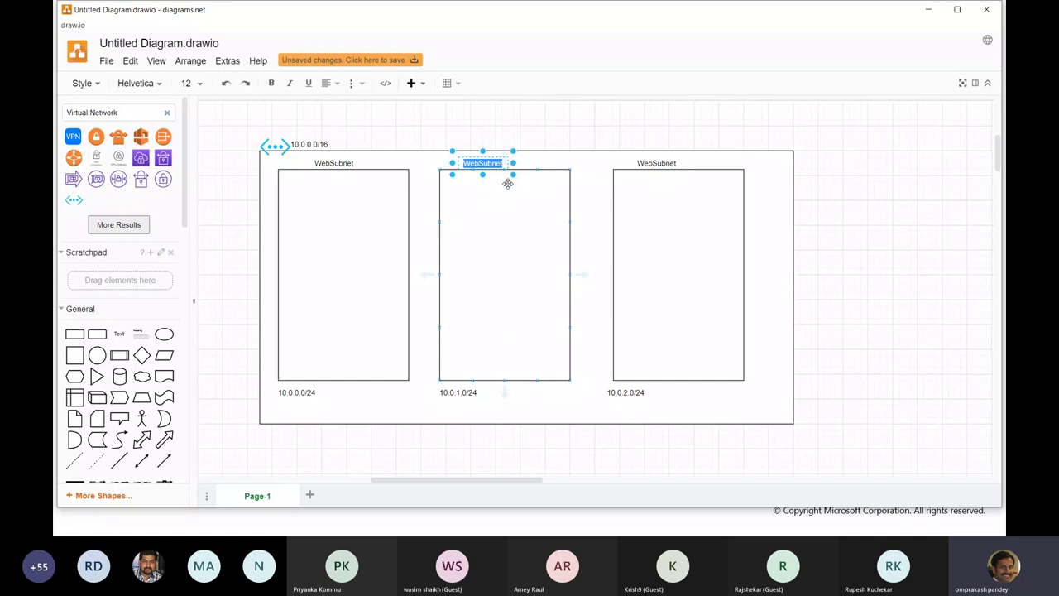
pyautogui.hotkey('shift', 'Right')
pyautogui.write('App')
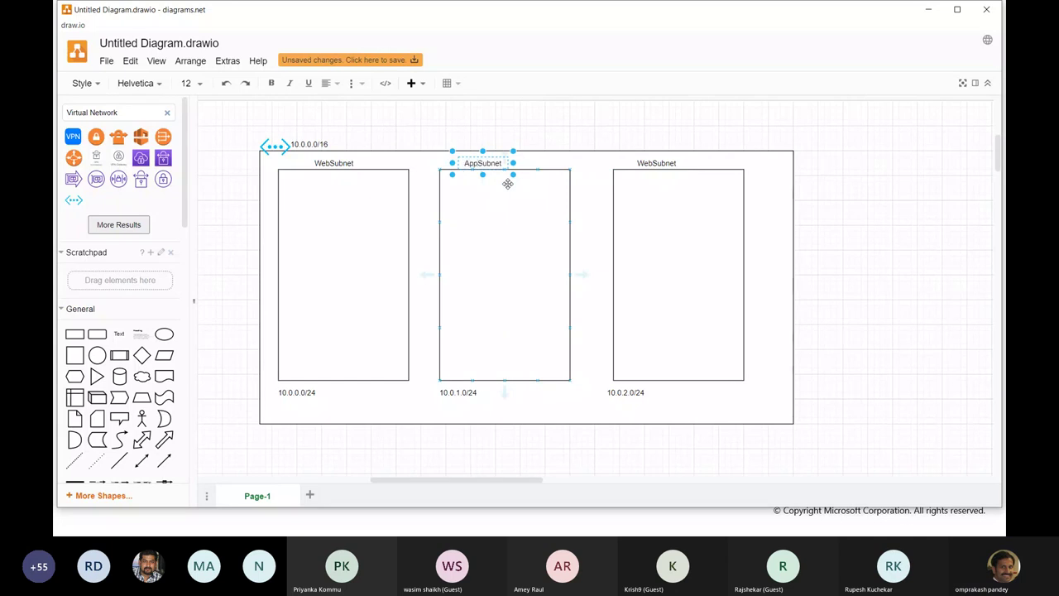
pyautogui.click(650, 163)
pyautogui.doubleClick(645, 162)
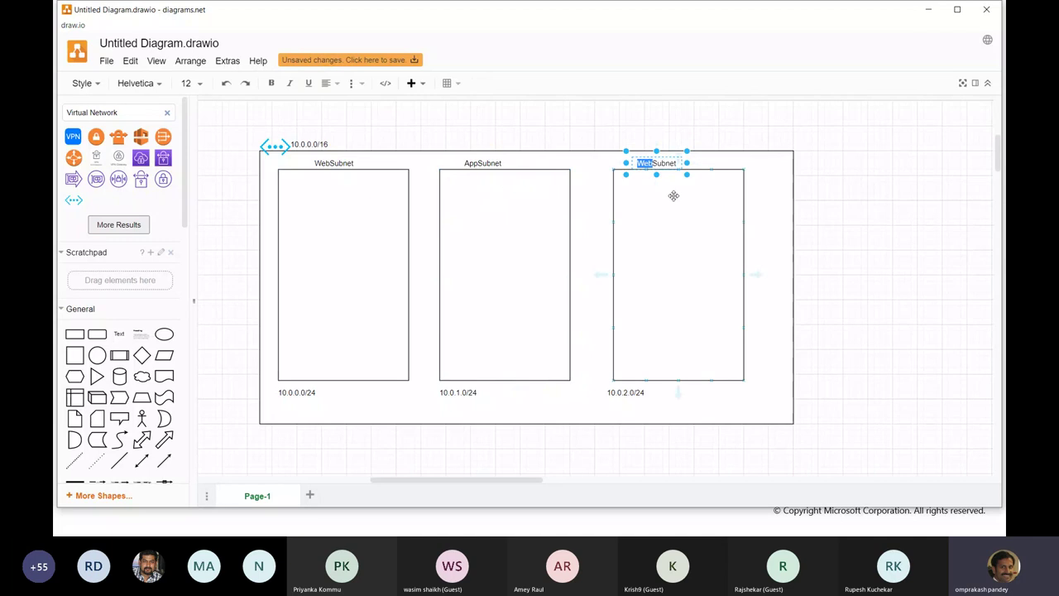
pyautogui.write('DB')
pyautogui.click(859, 245)
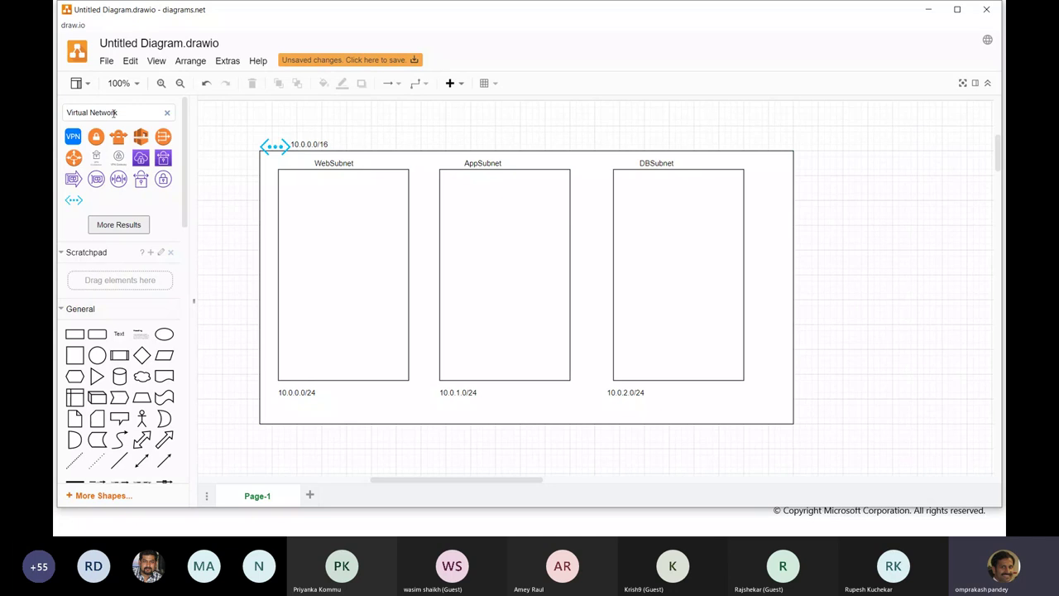
# Search the shape library for Virtual Machines and place two virtual machine icons, one below the other, in the WebSubnet rectangle
pyautogui.moveTo(129, 110); pyautogui.dragTo(64, 112)
pyautogui.write('Virtua')
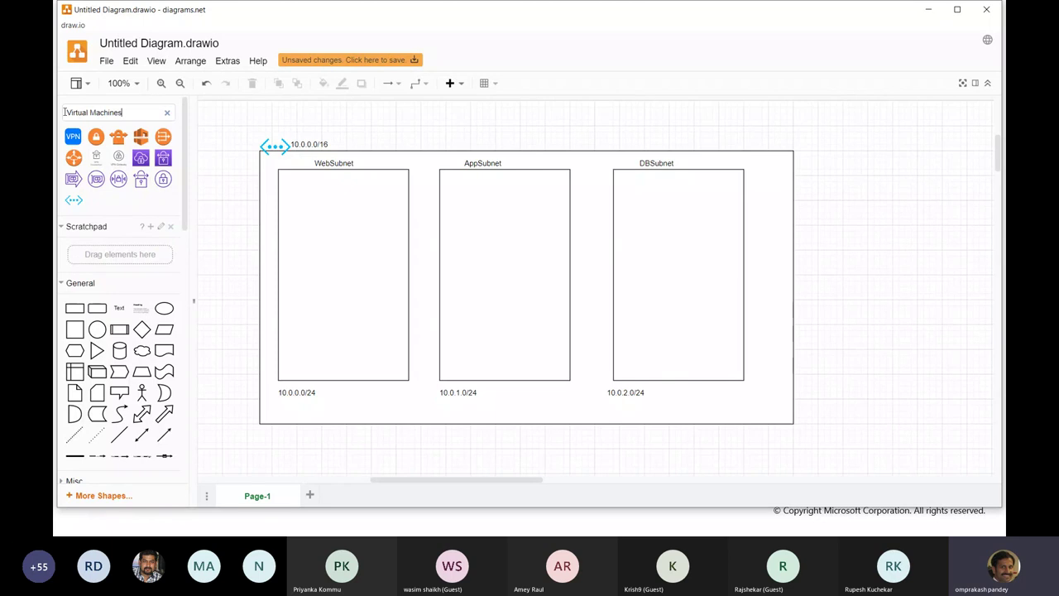
pyautogui.press('Return')
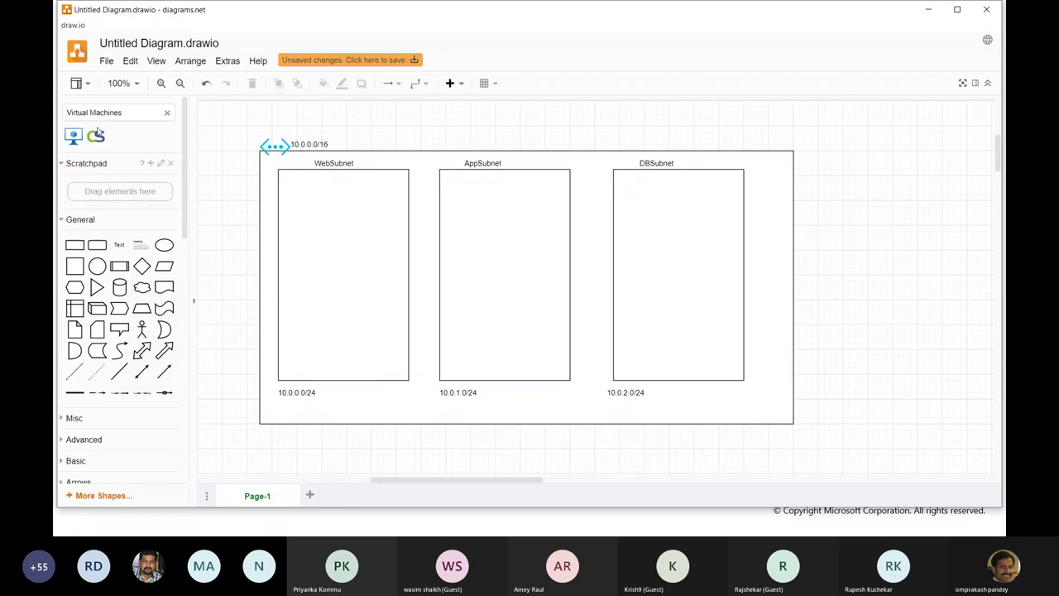
pyautogui.moveTo(74, 138)
pyautogui.moveTo(73, 138); pyautogui.dragTo(279, 177)
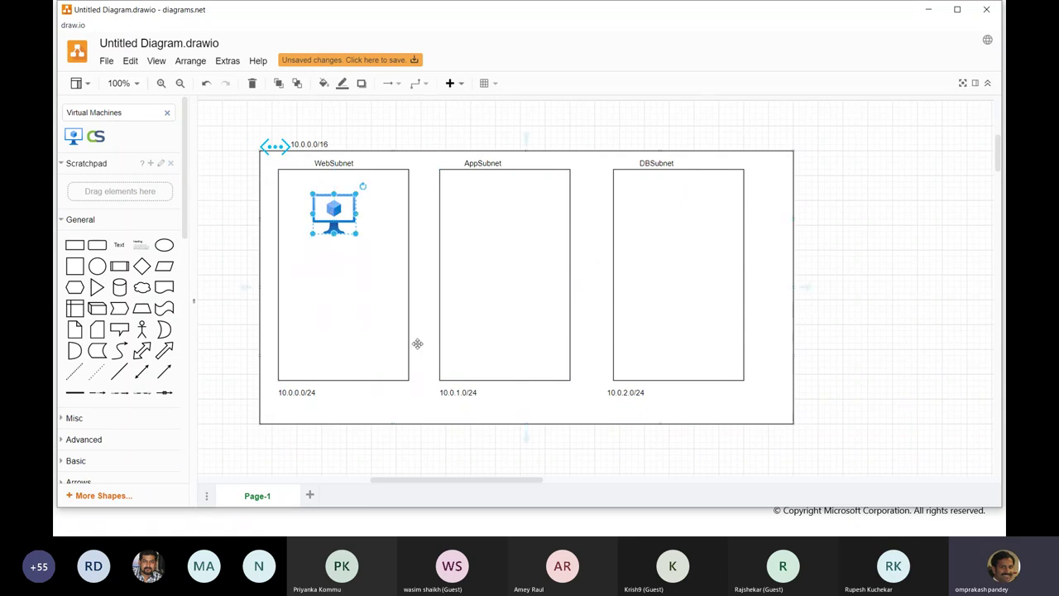
pyautogui.moveTo(335, 212); pyautogui.dragTo(331, 283)
# Place copies of both virtual machine icons in the AppSubnet rectangle and move the lower WebSubnet icon closer to the upper one
pyautogui.click(490, 199)
pyautogui.moveTo(335, 213); pyautogui.dragTo(493, 213)
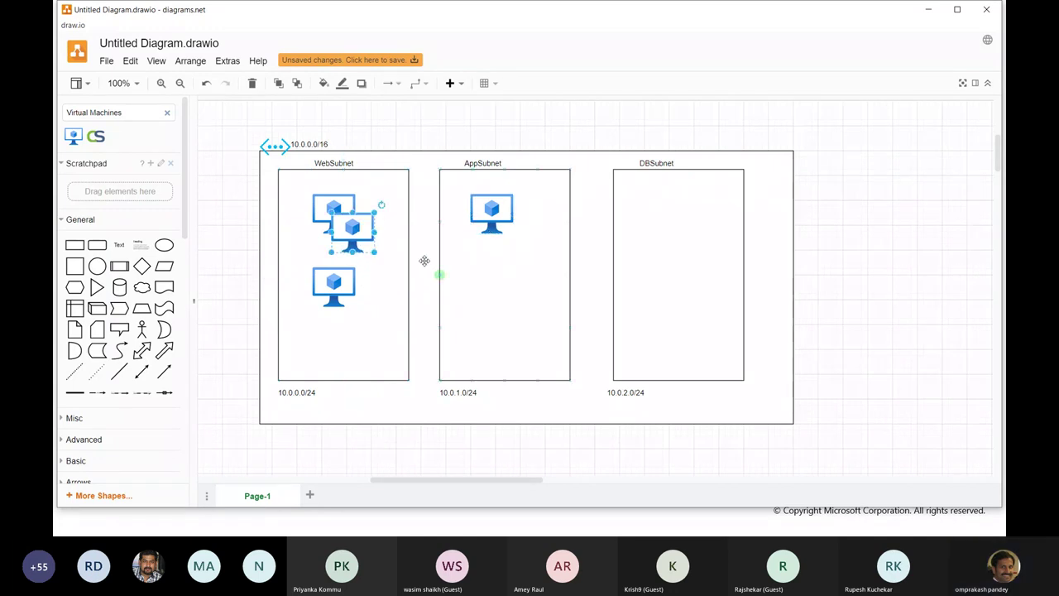
pyautogui.moveTo(335, 286); pyautogui.dragTo(493, 285)
pyautogui.moveTo(336, 283); pyautogui.dragTo(336, 264)
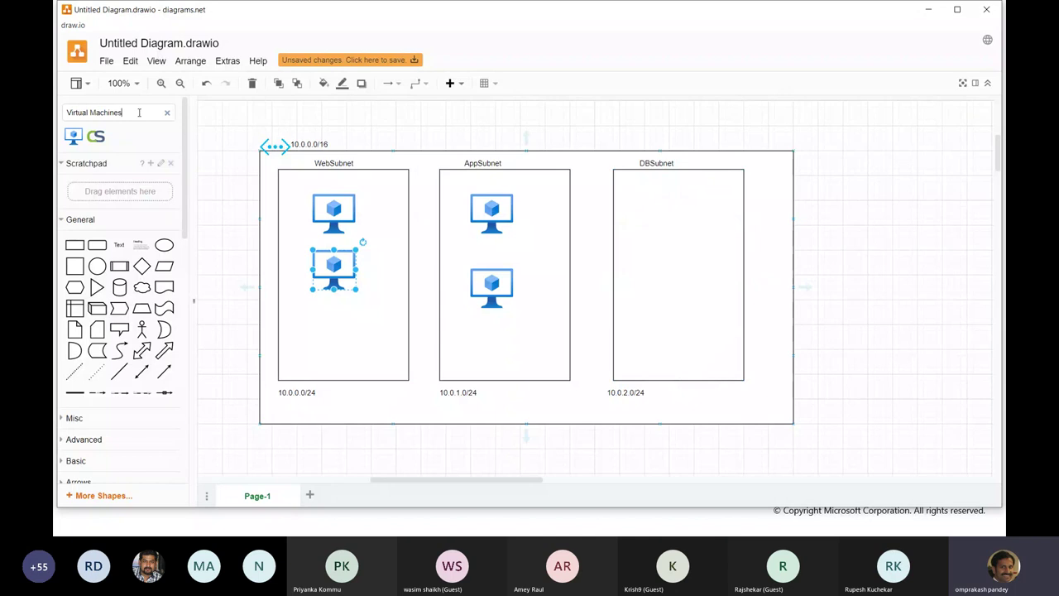
# Search the shape library for SQL and place two MS SQL icons, one below the other, in the DBSubnet rectangle
pyautogui.moveTo(141, 114); pyautogui.dragTo(58, 118)
pyautogui.write('SQL')
pyautogui.press('Return')
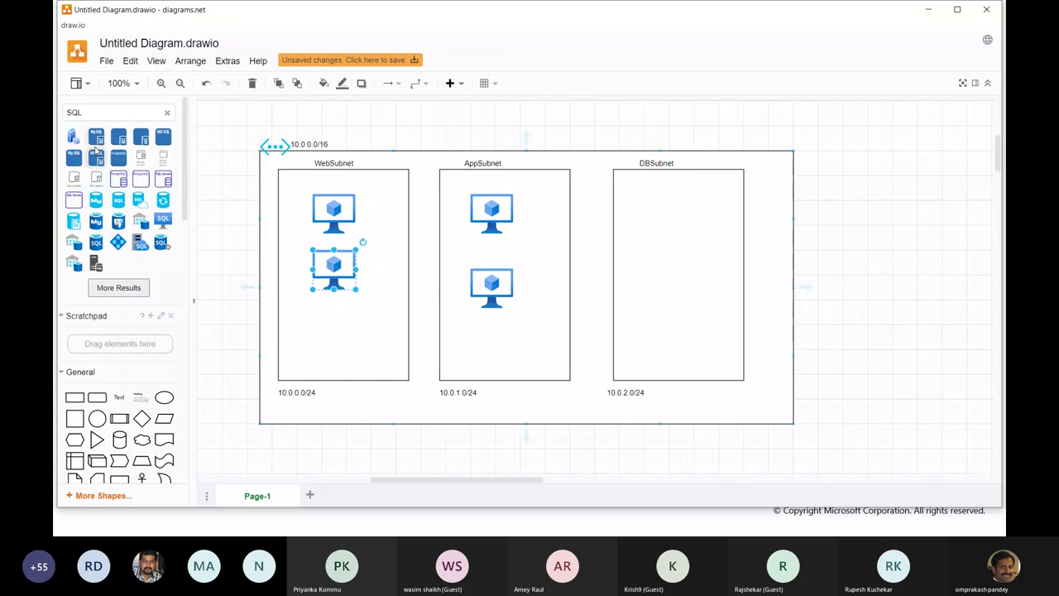
pyautogui.moveTo(97, 142)
pyautogui.moveTo(99, 161)
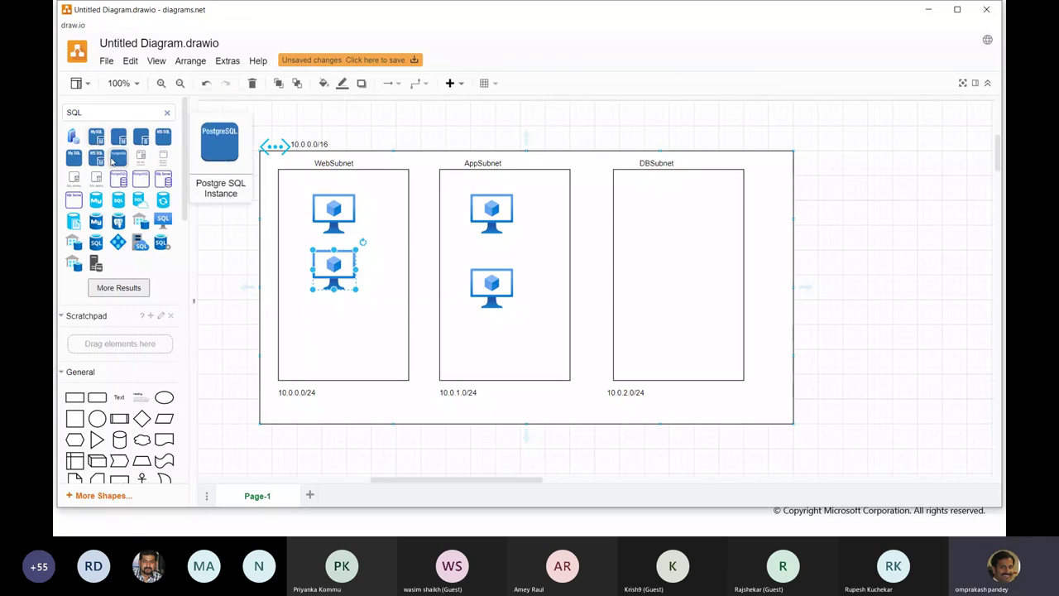
pyautogui.moveTo(100, 161); pyautogui.dragTo(656, 211)
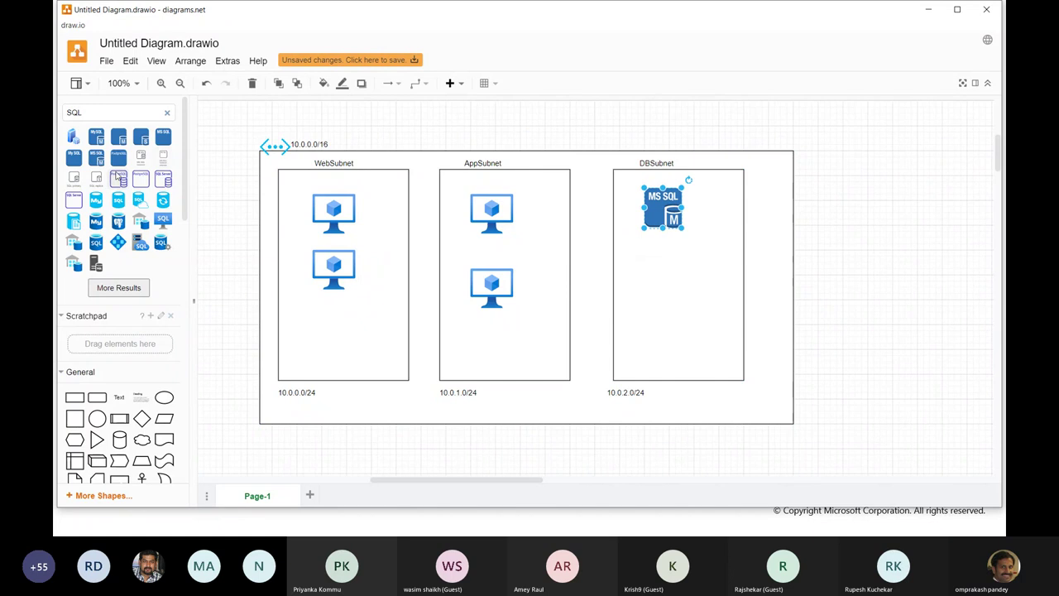
pyautogui.moveTo(96, 163)
pyautogui.moveTo(656, 207); pyautogui.dragTo(655, 307)
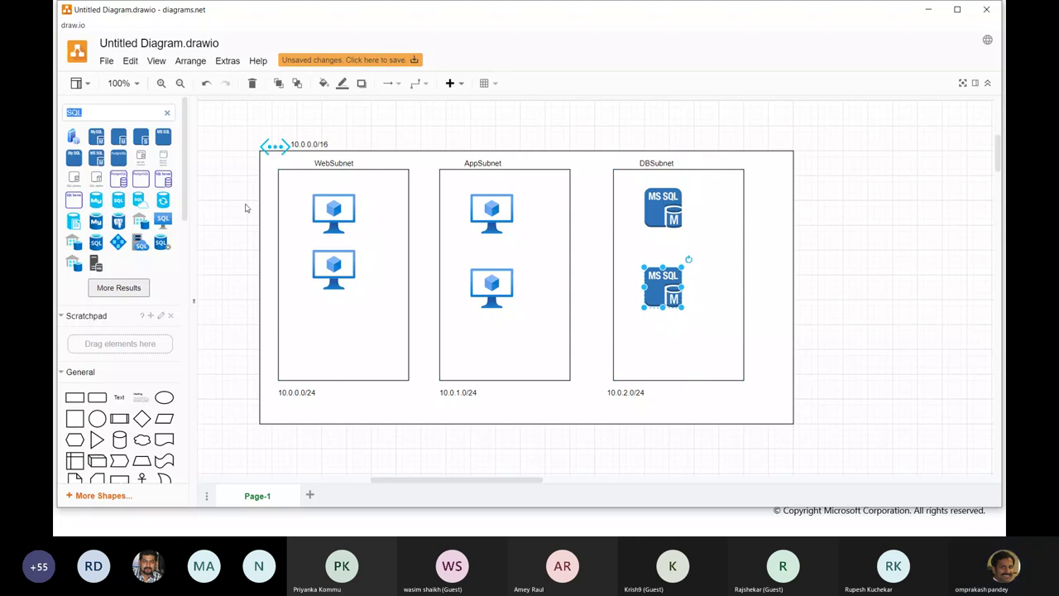
# Search the shape library for VMSS and for Scale set, and clear the search
pyautogui.write('VM')
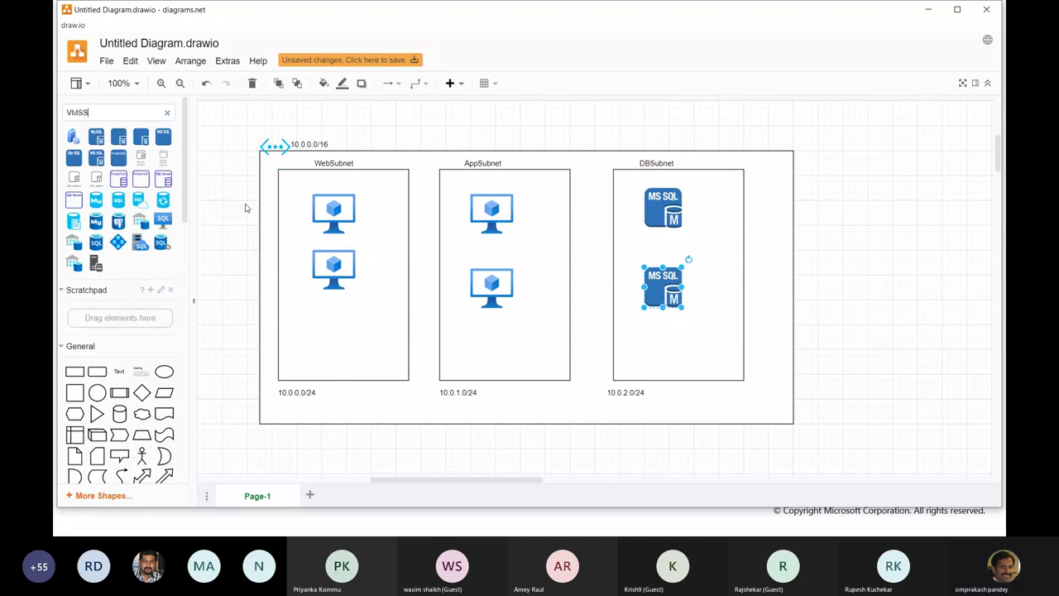
pyautogui.write('SS')
pyautogui.press('Return')
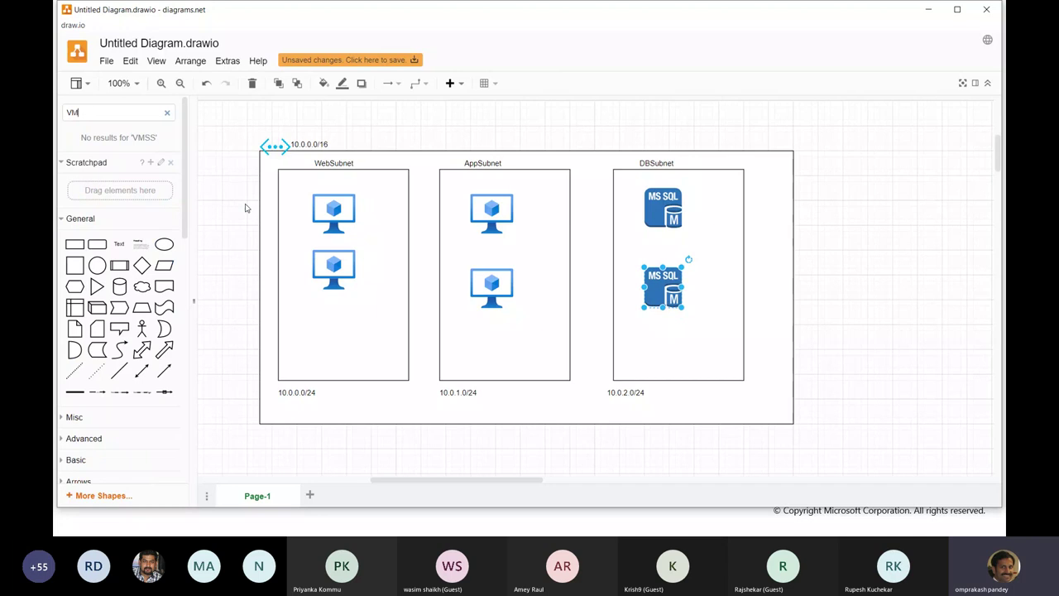
pyautogui.press('BackSpace')
pyautogui.write('Scales')
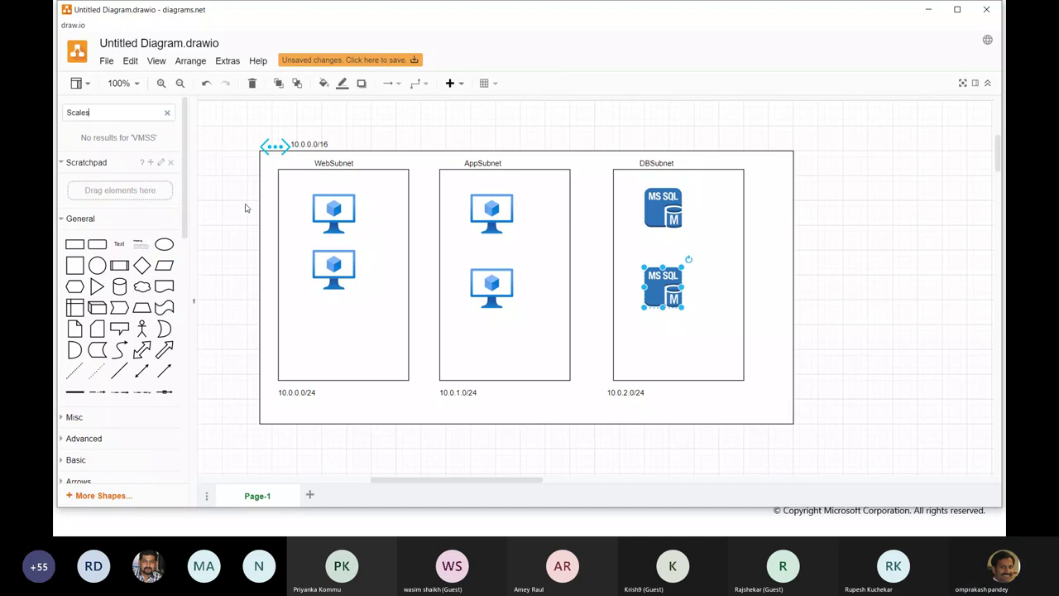
pyautogui.press('Return')
pyautogui.press('Left')
pyautogui.press('Left')
pyautogui.press('Left')
pyautogui.press('Return')
pyautogui.press('BackSpace')
pyautogui.press('BackSpace')
pyautogui.press('BackSpace')
pyautogui.press('BackSpace')
pyautogui.press('BackSpace')
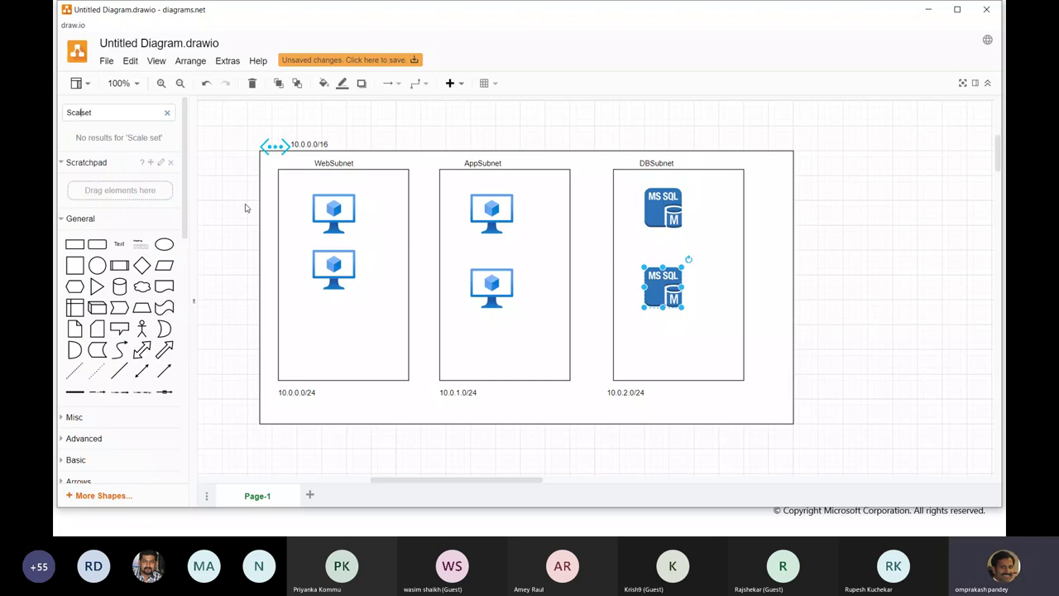
pyautogui.press('Delete')
pyautogui.press('Delete')
pyautogui.press('Delete')
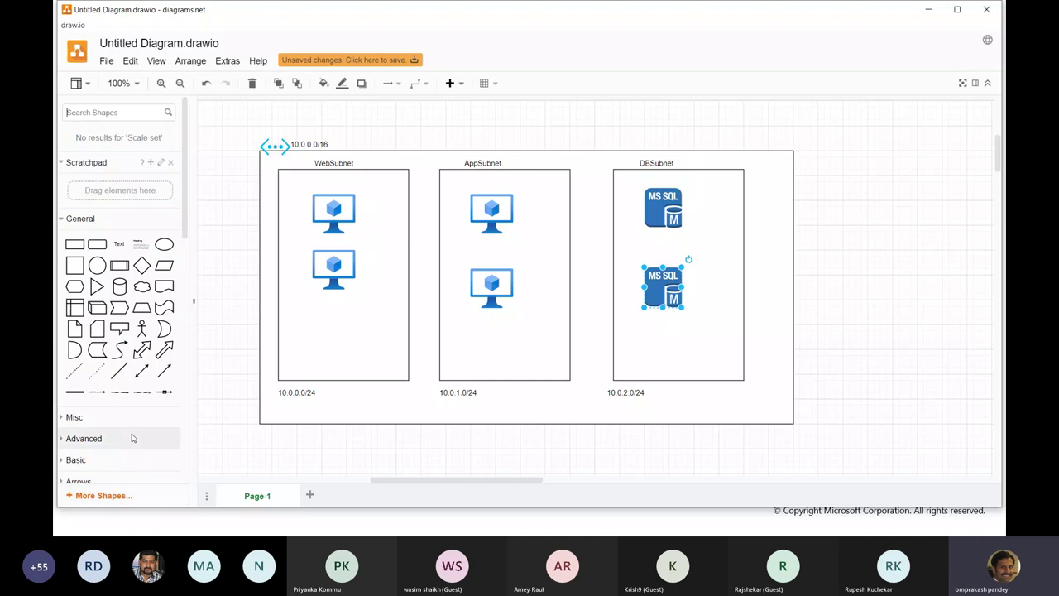
# Insert the virtual machine scale set icon from the Azure / Compute shapes and place it below the two virtual machines in WebSubnet
pyautogui.scroll(-5, 120, 438)
pyautogui.scroll(-1, 113, 440)
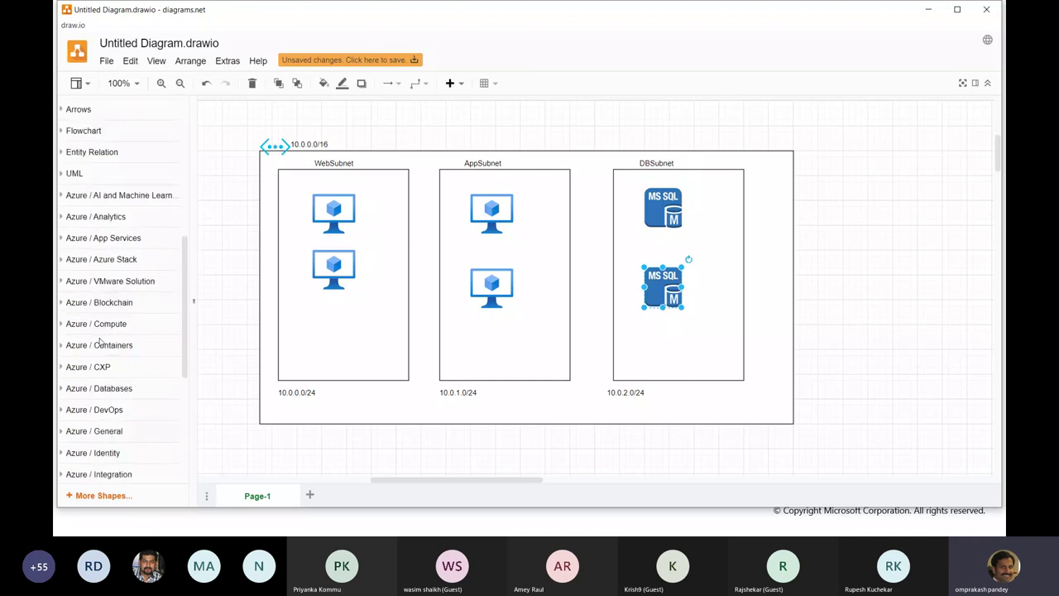
pyautogui.click(83, 323)
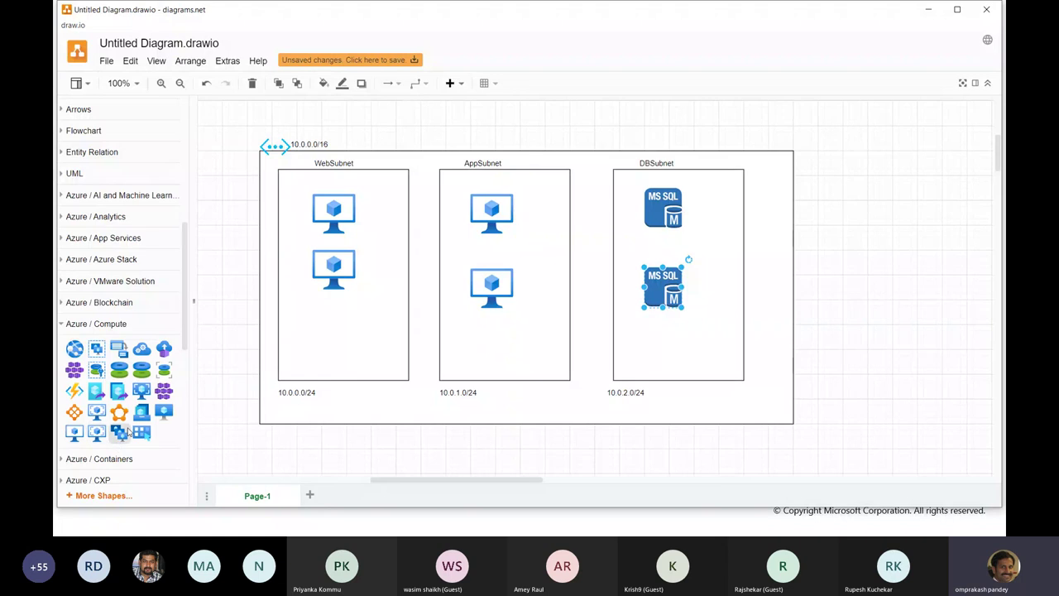
pyautogui.click(119, 437)
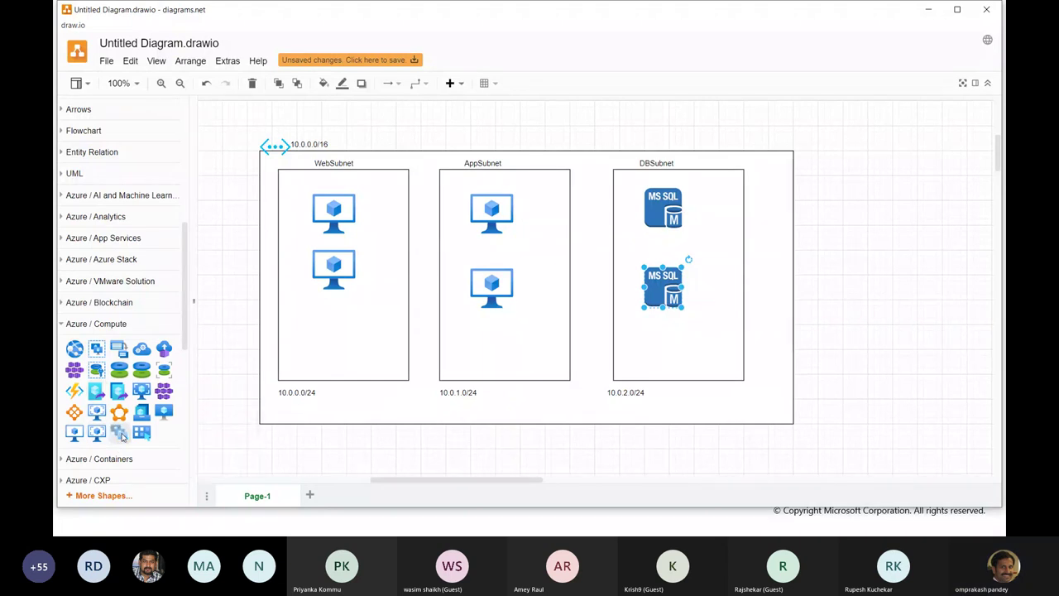
pyautogui.moveTo(614, 321); pyautogui.dragTo(348, 364)
pyautogui.click(337, 271)
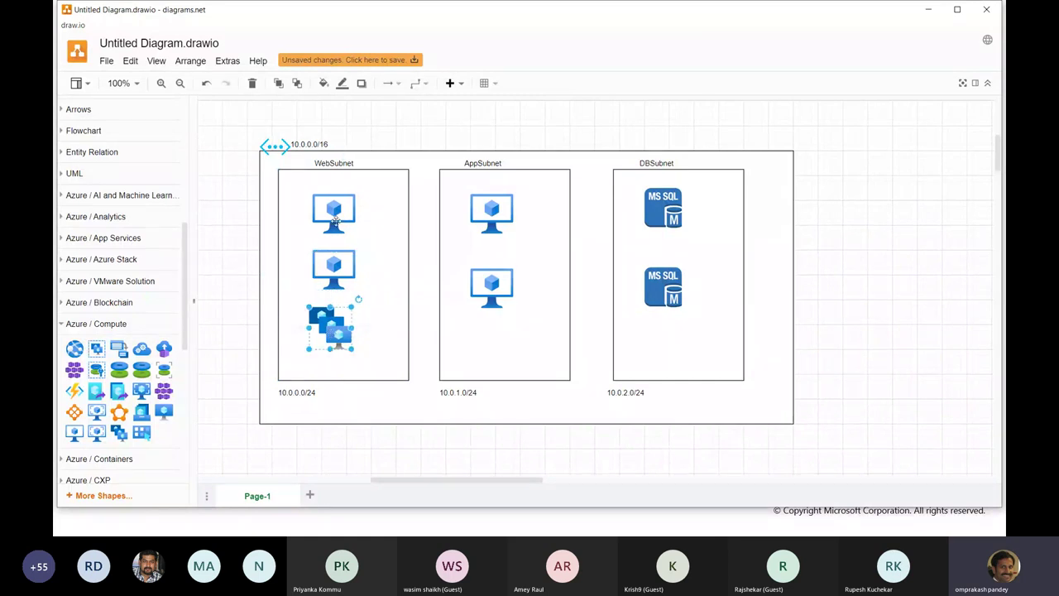
pyautogui.click(333, 315)
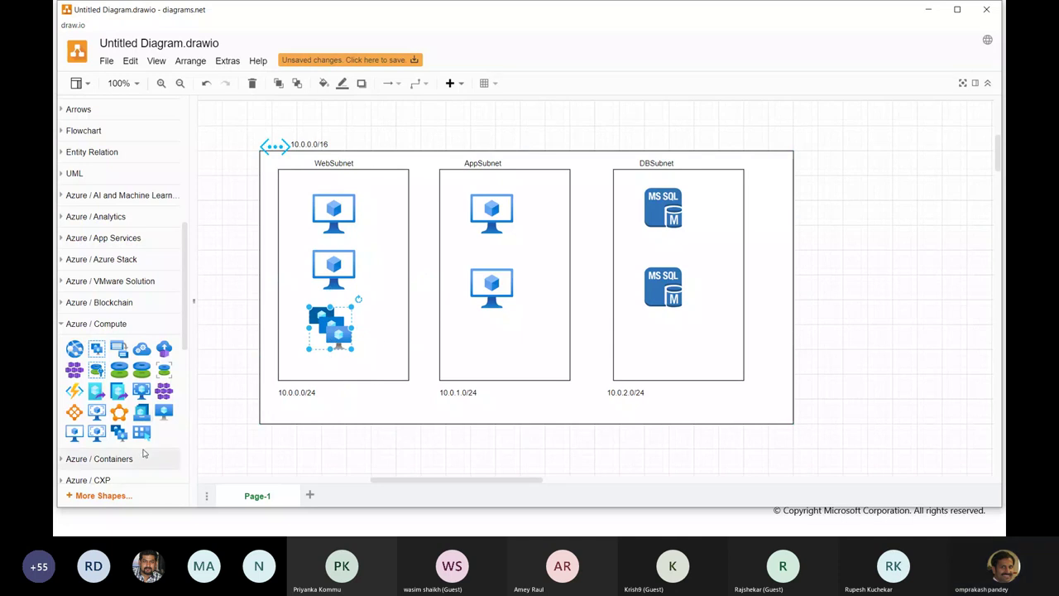
pyautogui.scroll(-3, 106, 396)
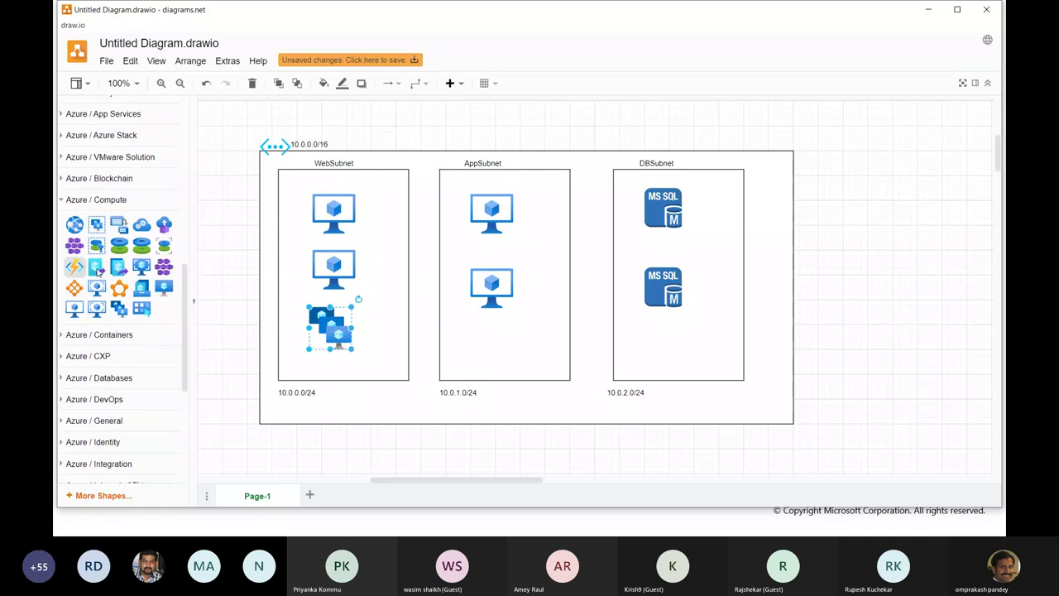
pyautogui.moveTo(74, 268)
pyautogui.moveTo(160, 274)
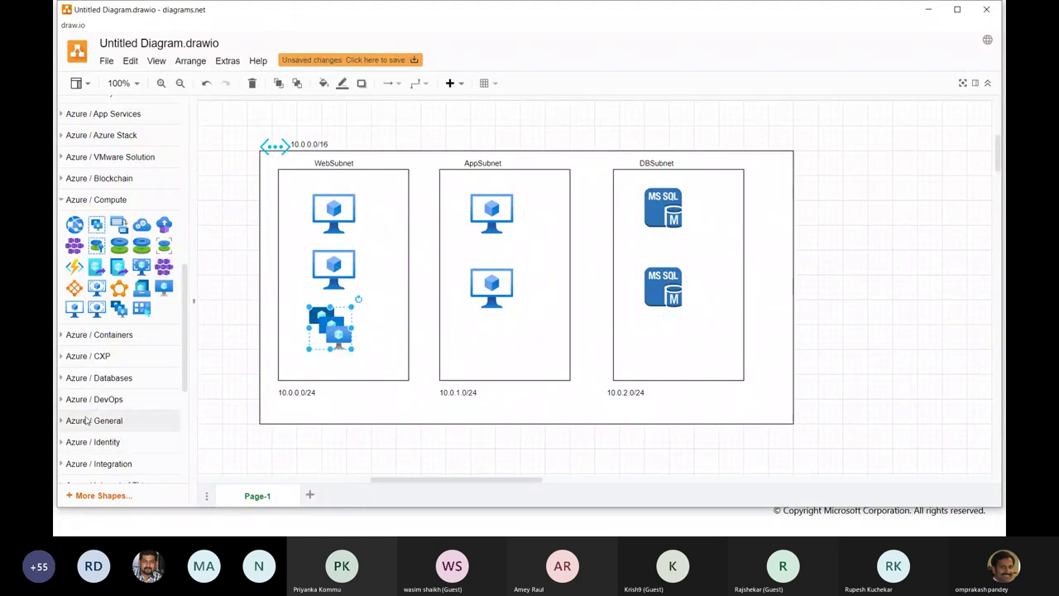
pyautogui.scroll(-3, 85, 420)
pyautogui.scroll(-2, 85, 421)
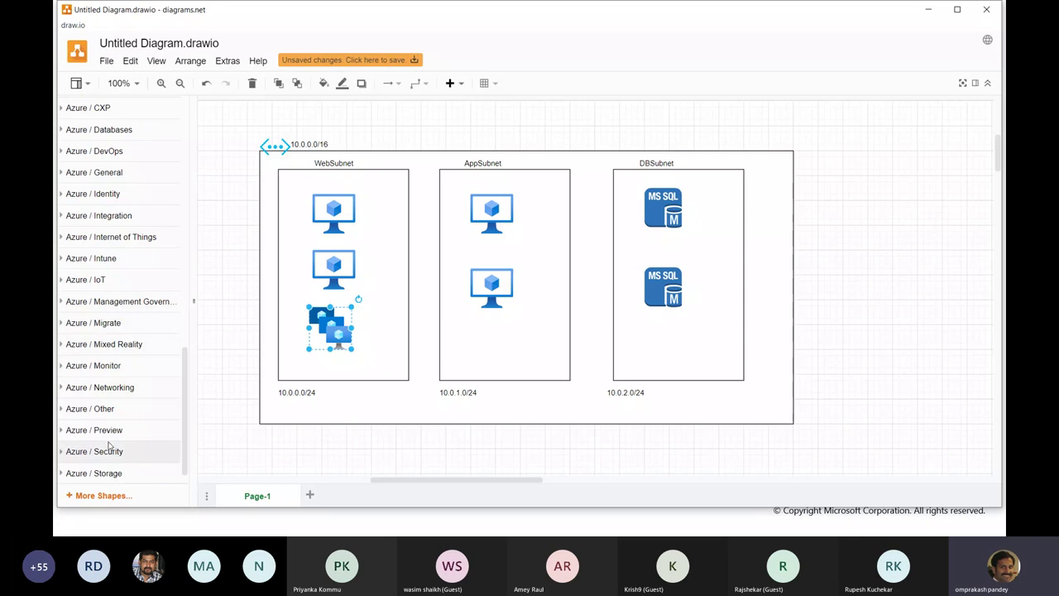
pyautogui.scroll(-1, 109, 446)
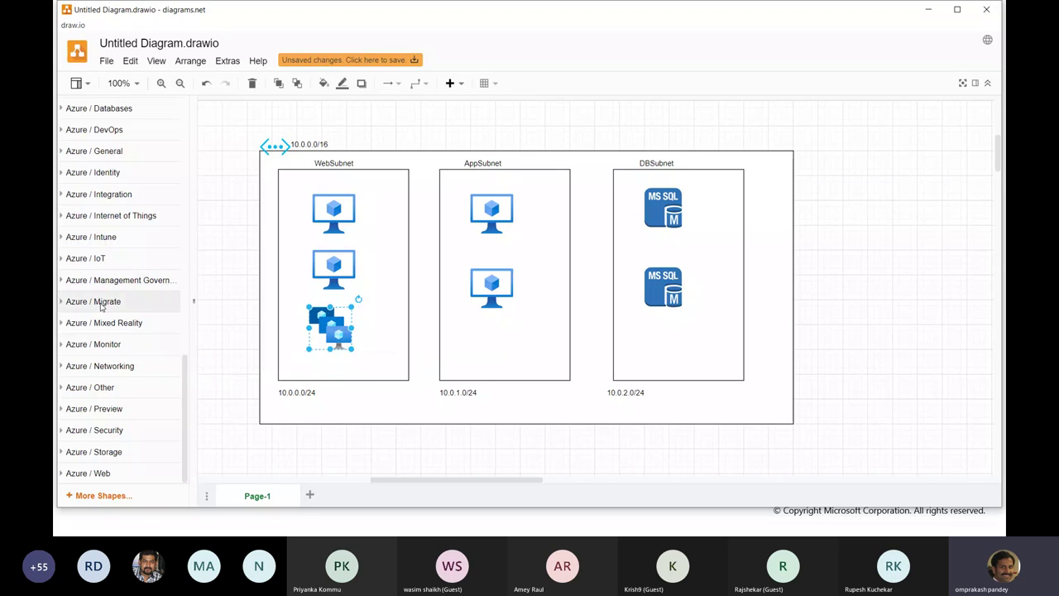
pyautogui.scroll(3, 101, 306)
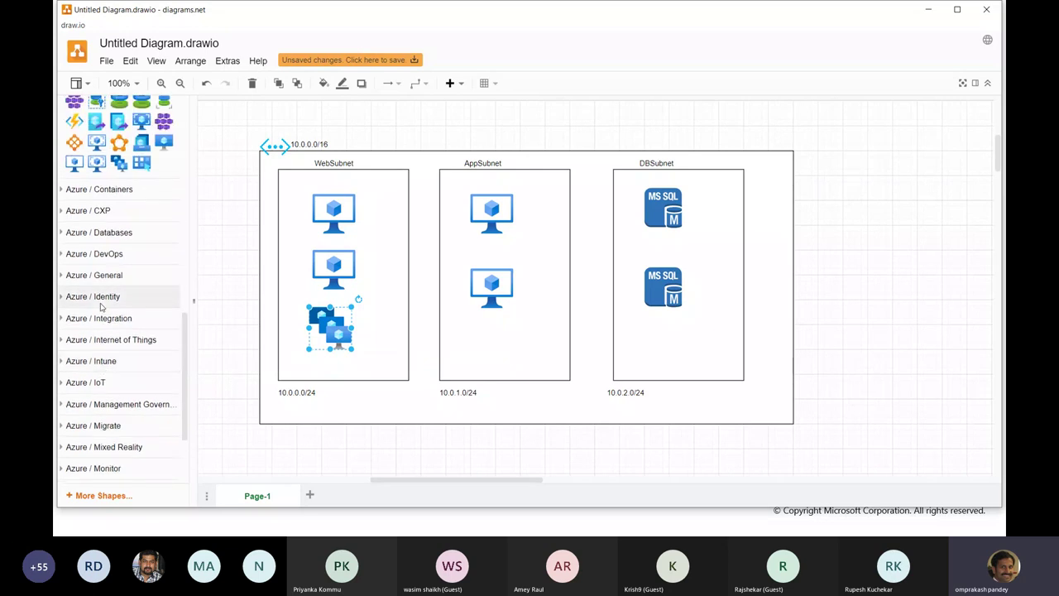
pyautogui.scroll(3, 101, 306)
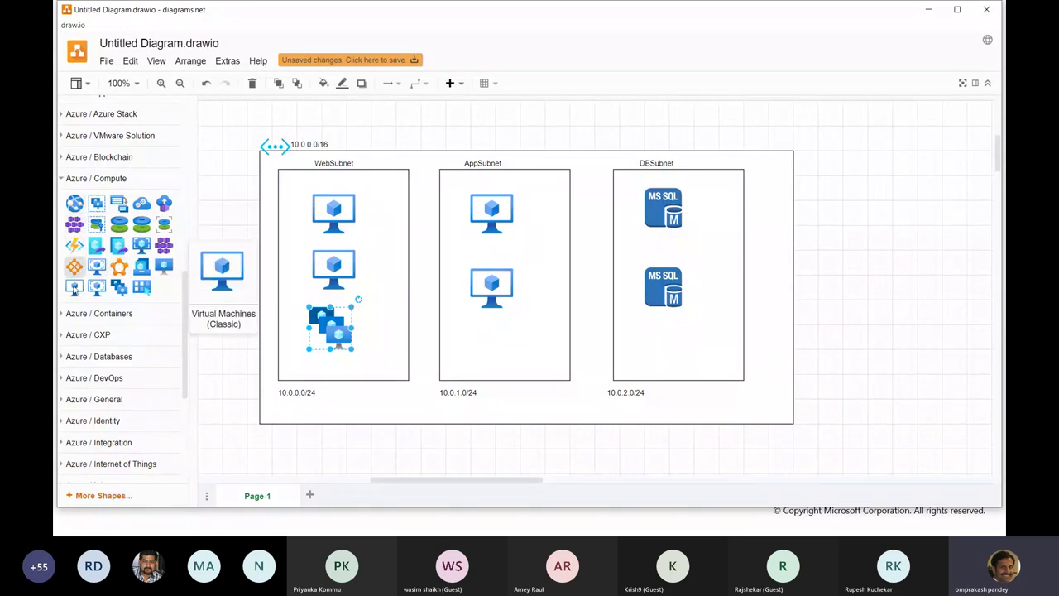
# Delete both virtual machine icons in WebSubnet, then move the scale set icon into their place and enlarge it
pyautogui.click(331, 213)
pyautogui.keyDown('shift'); pyautogui.click(333, 263); pyautogui.keyUp('shift')
pyautogui.press('Delete')
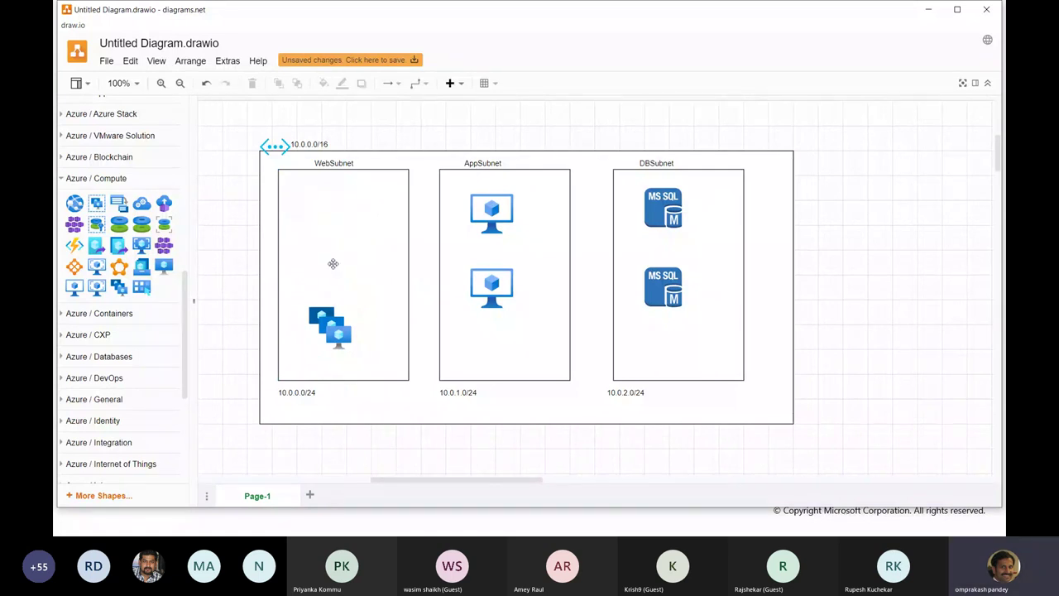
pyautogui.moveTo(330, 333); pyautogui.dragTo(378, 267)
pyautogui.click(492, 285)
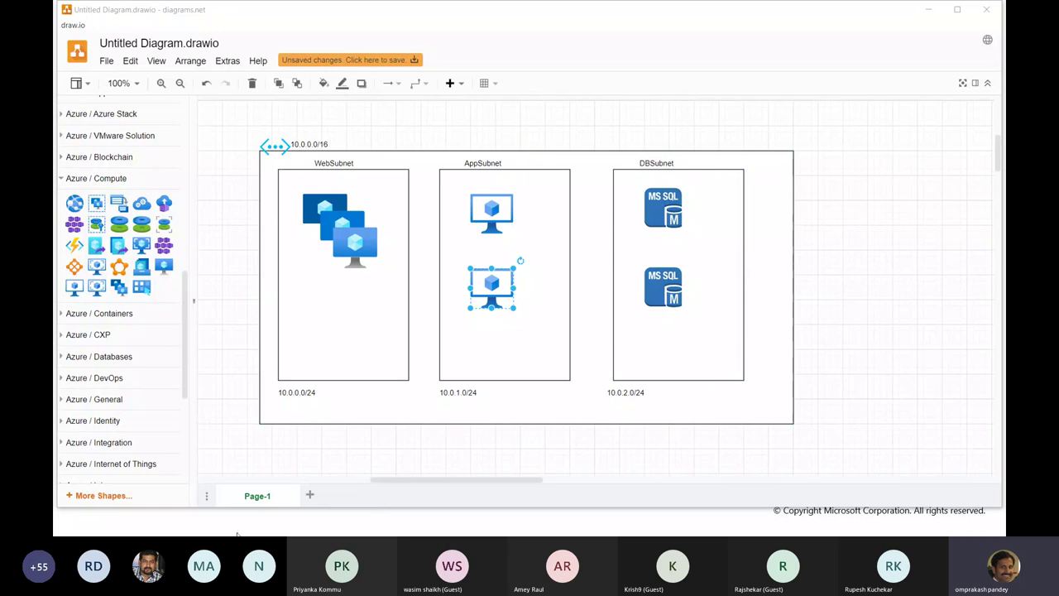
# Switch to the PowerPoint slide show, advance to the Subnets slide, and return to the draw.io diagram
pyautogui.hotkey('alt', 'Tab')
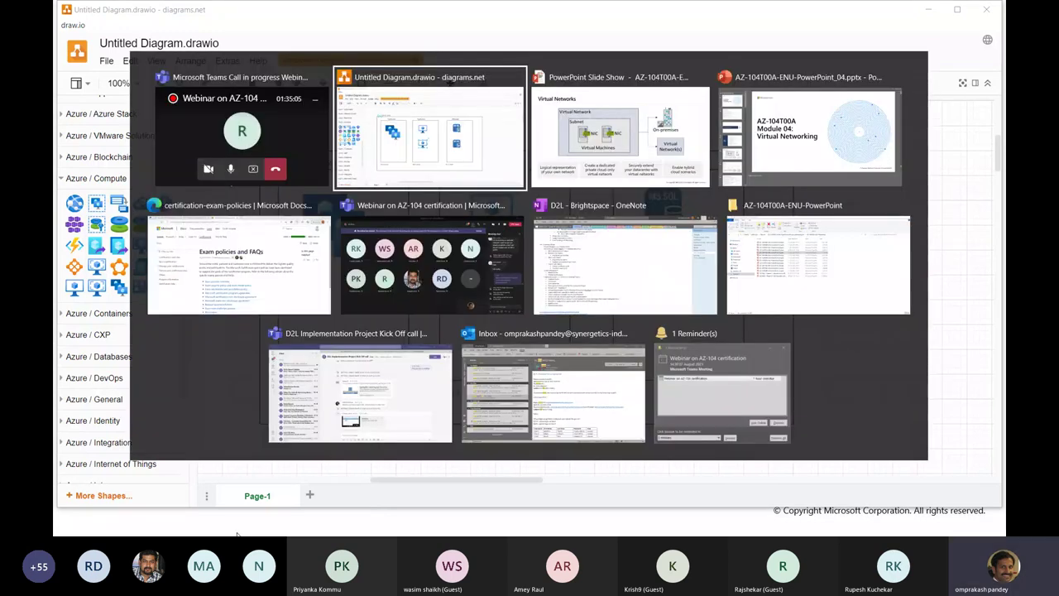
pyautogui.hotkey('alt', 'Tab')
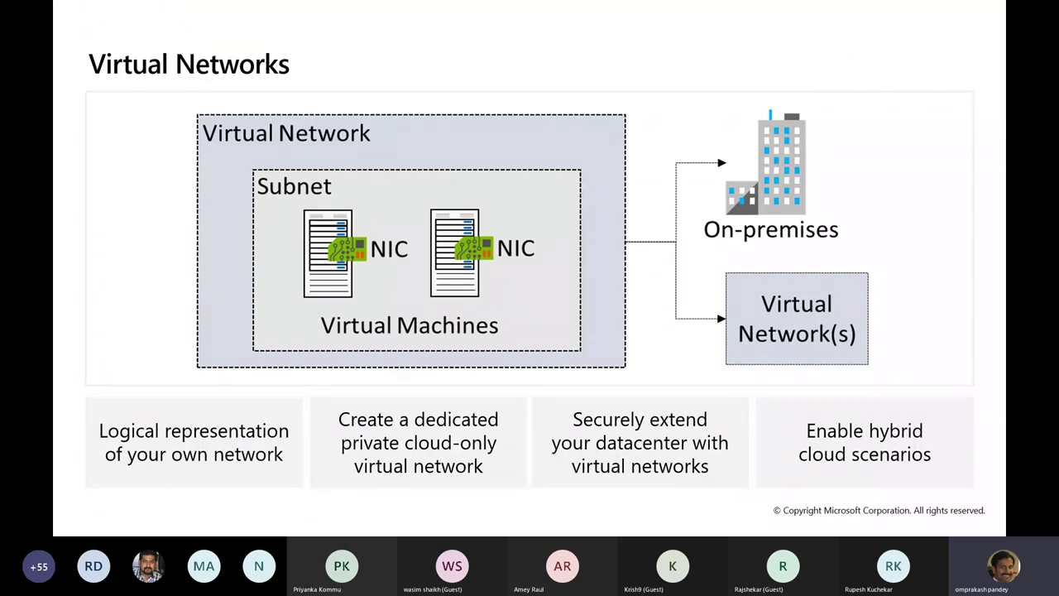
pyautogui.press('Right')
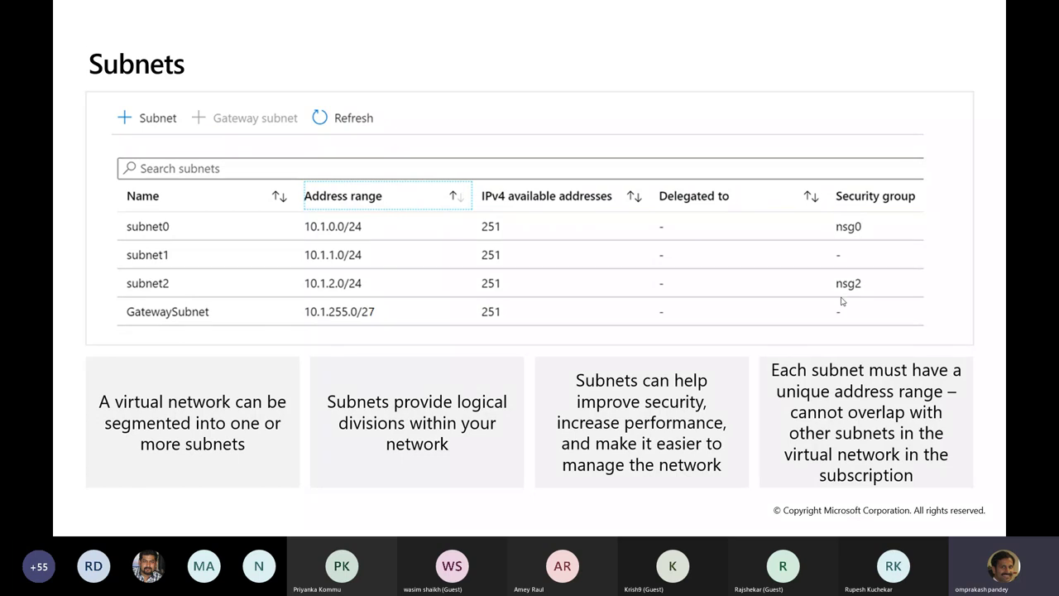
pyautogui.hotkey('alt', 'Tab')
pyautogui.hotkey('alt', 'Tab')
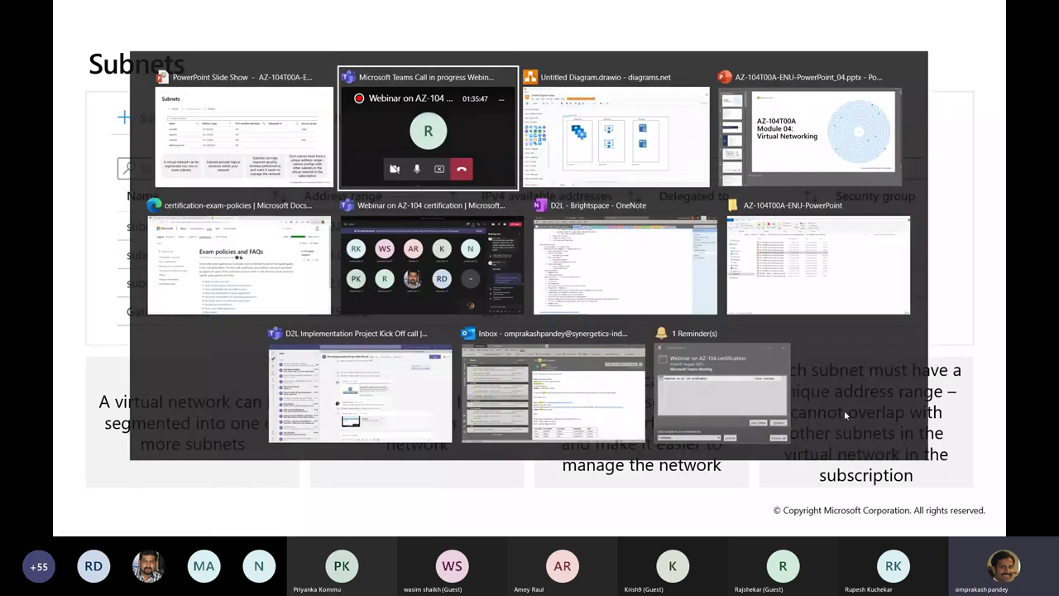
# Collapse the Azure / Compute shapes and expand the Azure / Networking shapes in the shape library
pyautogui.scroll(3, 151, 215)
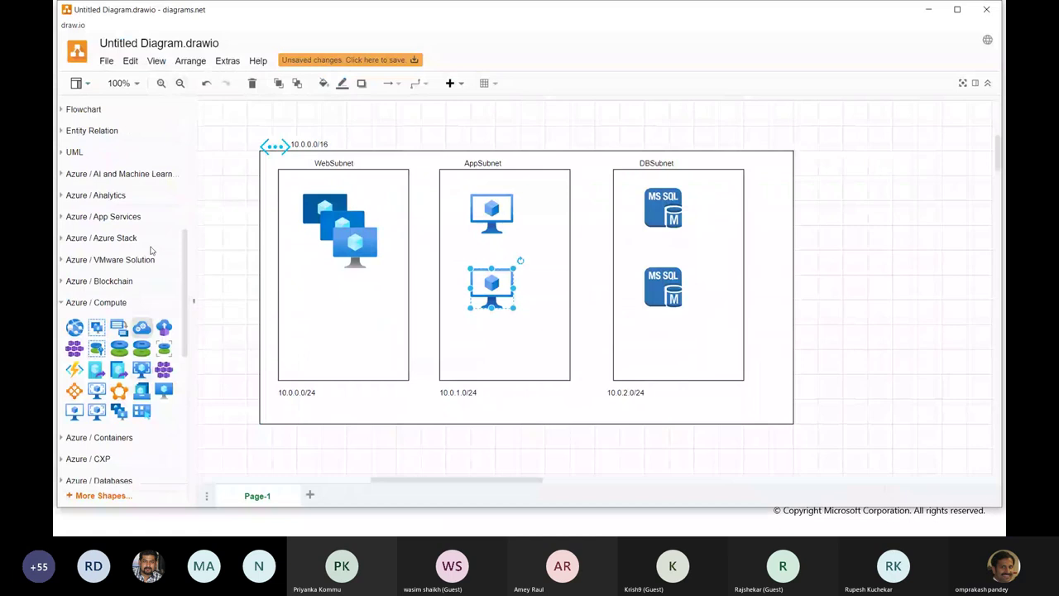
pyautogui.scroll(-3, 149, 248)
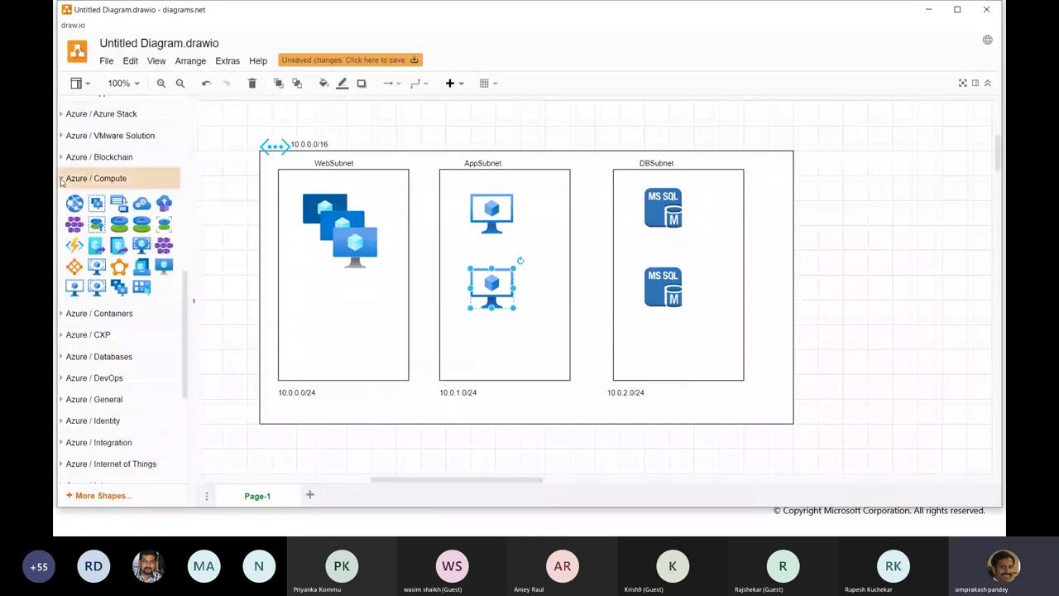
pyautogui.click(60, 182)
pyautogui.scroll(-3, 83, 393)
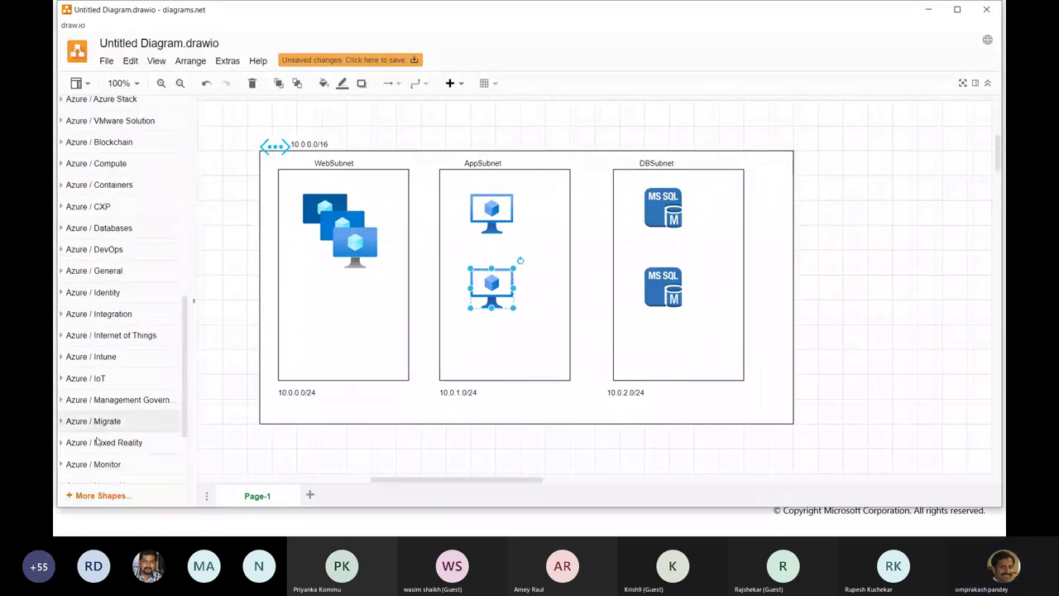
pyautogui.click(62, 366)
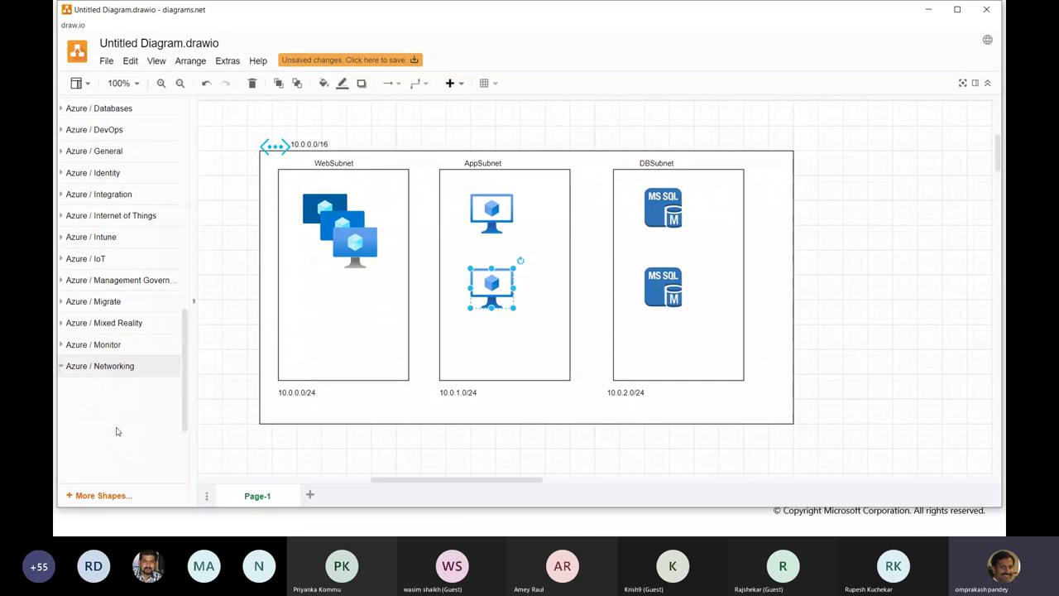
pyautogui.scroll(-3, 153, 406)
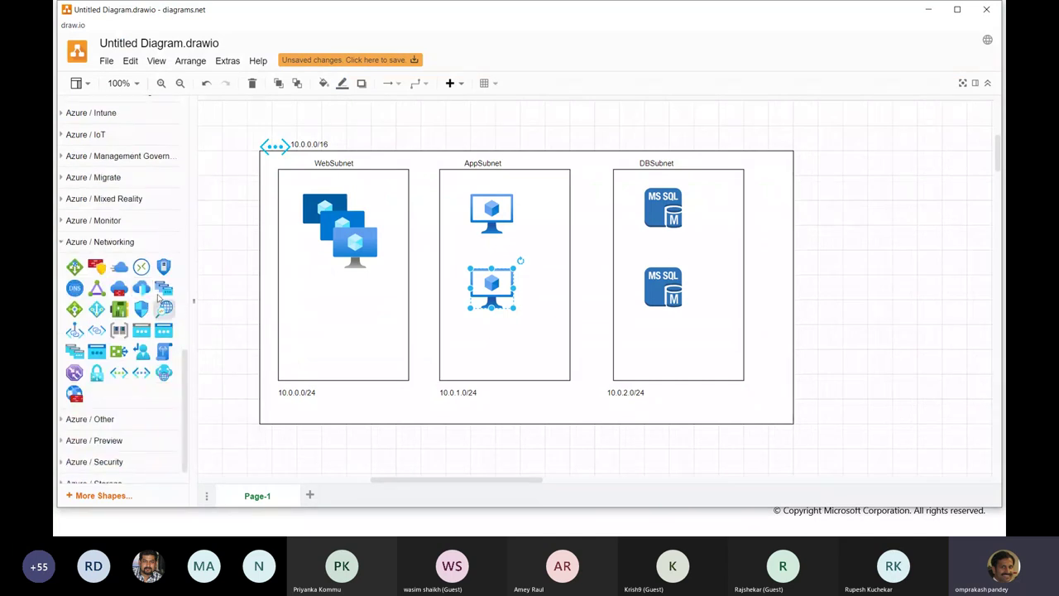
# Place the plain blue shield icon from the Azure / Networking shapes on the left border of the WebSubnet rectangle
pyautogui.moveTo(164, 266)
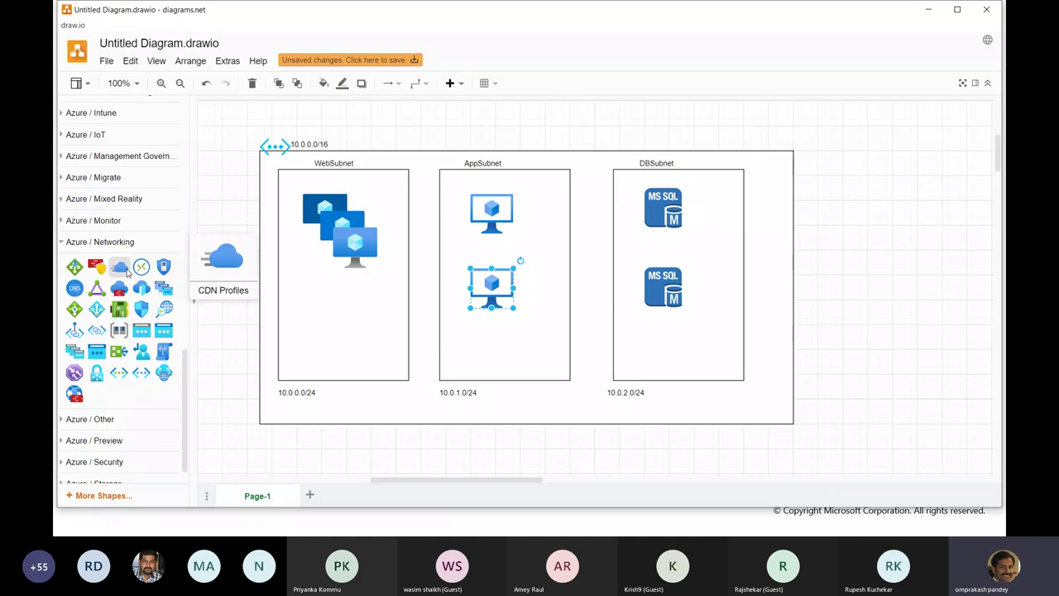
pyautogui.moveTo(73, 288)
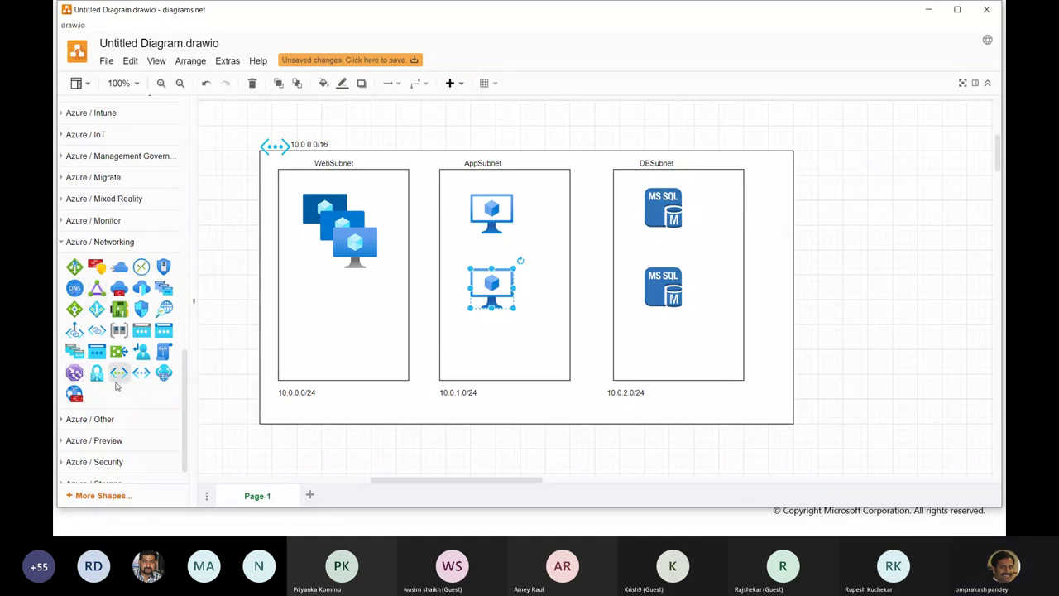
pyautogui.moveTo(164, 373)
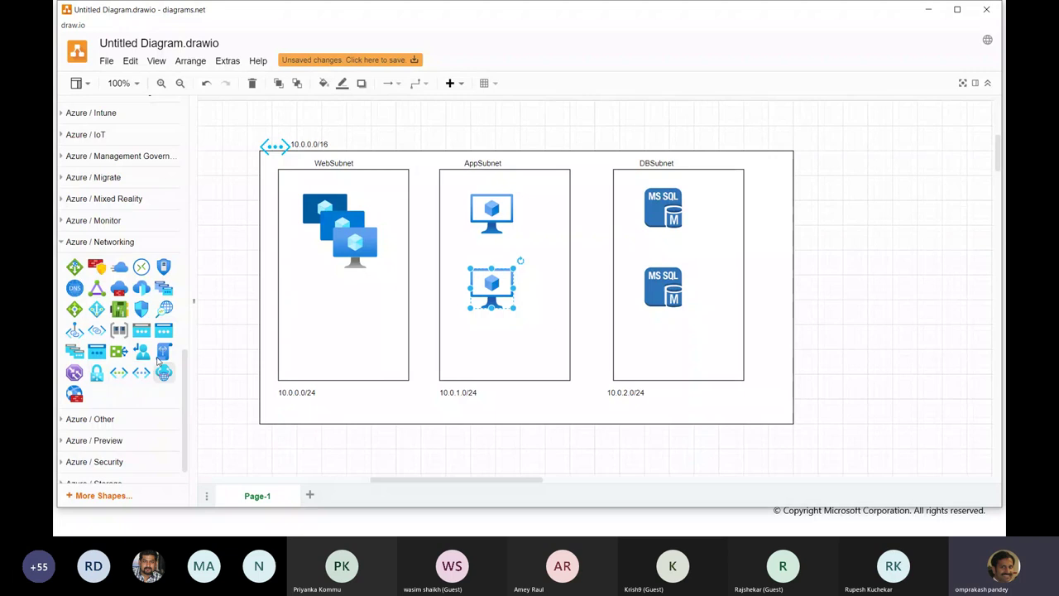
pyautogui.moveTo(133, 339)
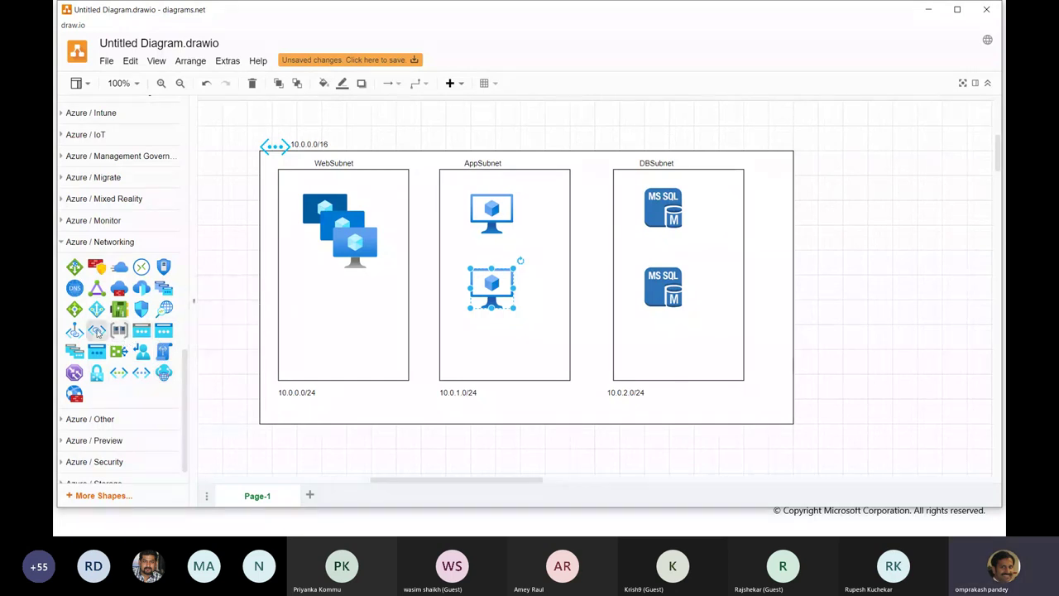
pyautogui.moveTo(142, 310)
pyautogui.moveTo(143, 310); pyautogui.dragTo(278, 238)
pyautogui.click(223, 299)
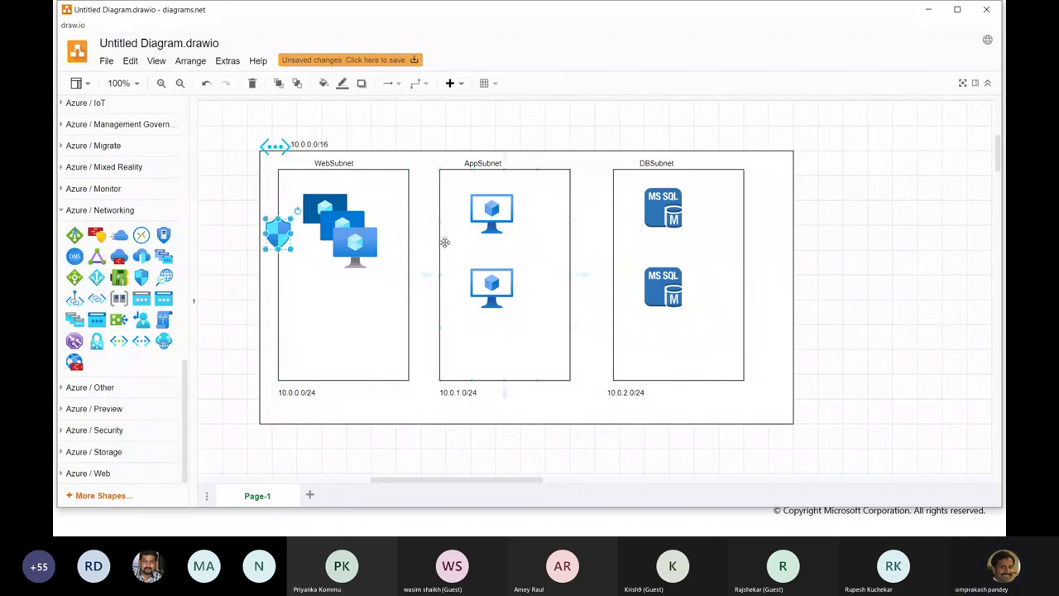
# Place copies of the WebSubnet shield icon on the left borders of the AppSubnet and DBSubnet rectangles at the same height
pyautogui.hotkey('ctrl', 'z')
pyautogui.moveTo(284, 240); pyautogui.dragTo(440, 233)
pyautogui.hotkey('ctrl', 'v')
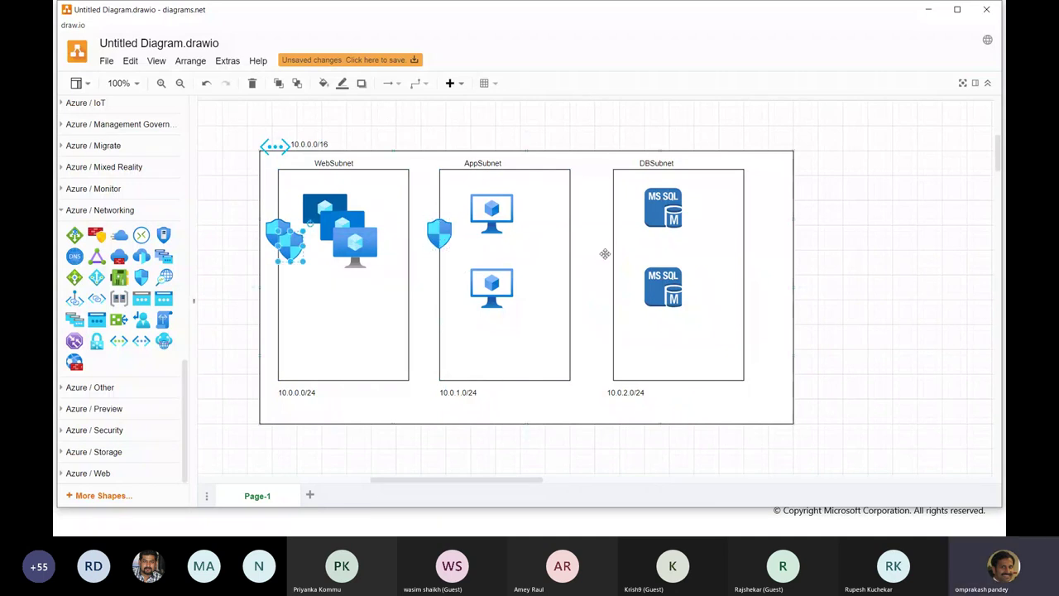
pyautogui.moveTo(289, 243); pyautogui.dragTo(507, 248)
pyautogui.moveTo(624, 244)
pyautogui.mouseDown()
pyautogui.moveTo(638, 232)
pyautogui.moveTo(612, 236)
pyautogui.mouseUp()
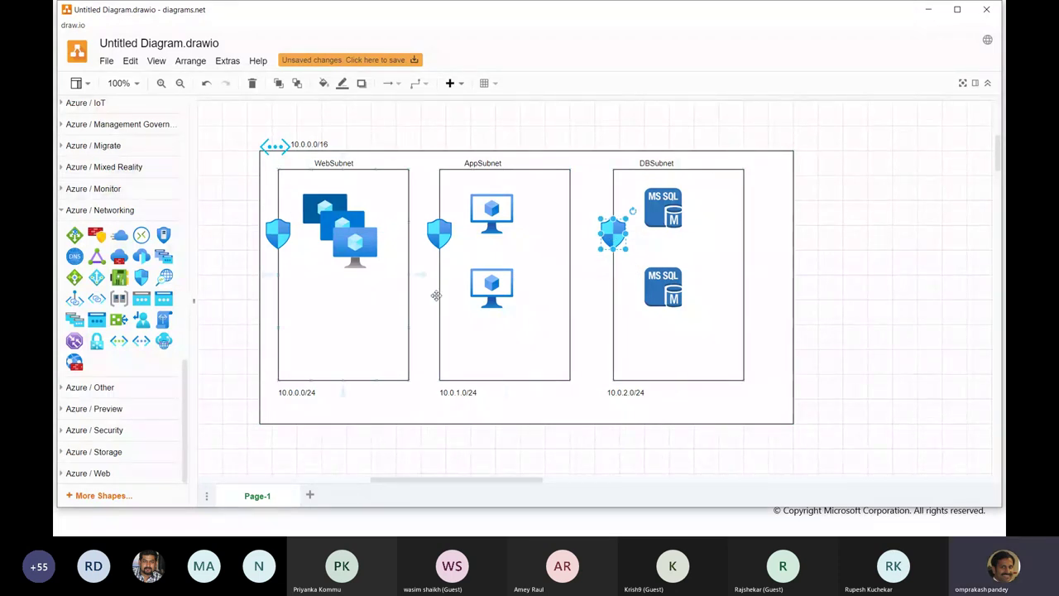
pyautogui.click(865, 276)
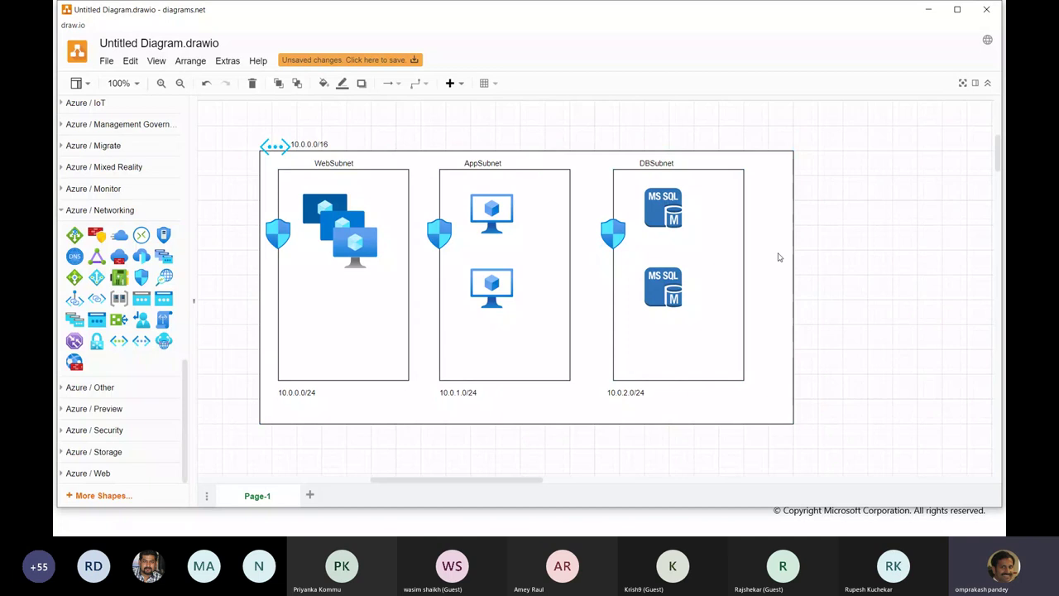
# Add a text label reading 1433 directly below the shield icon on the DBSubnet border
pyautogui.click(614, 234)
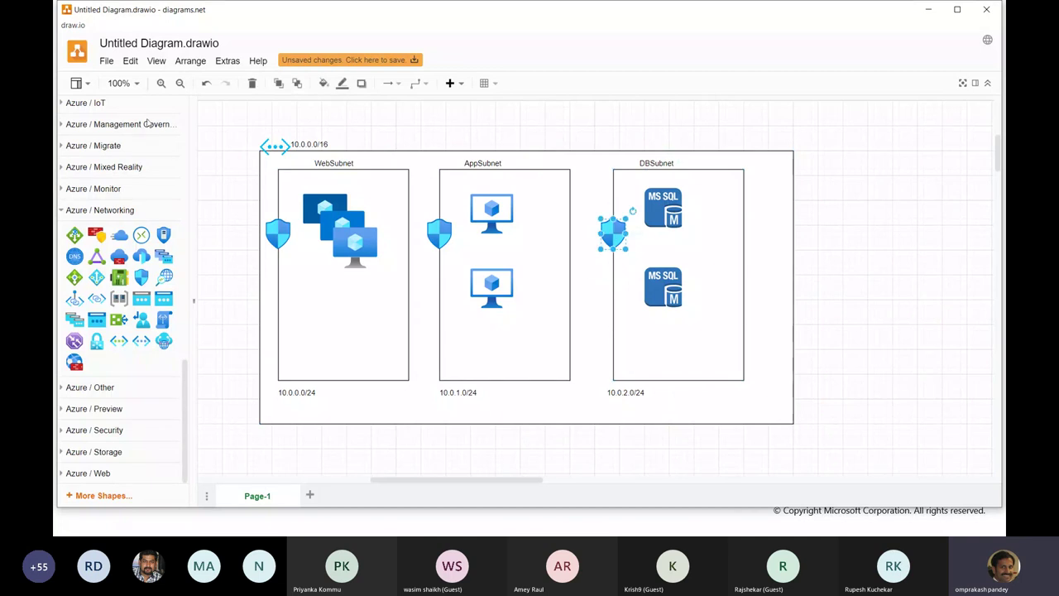
pyautogui.scroll(15, 123, 132)
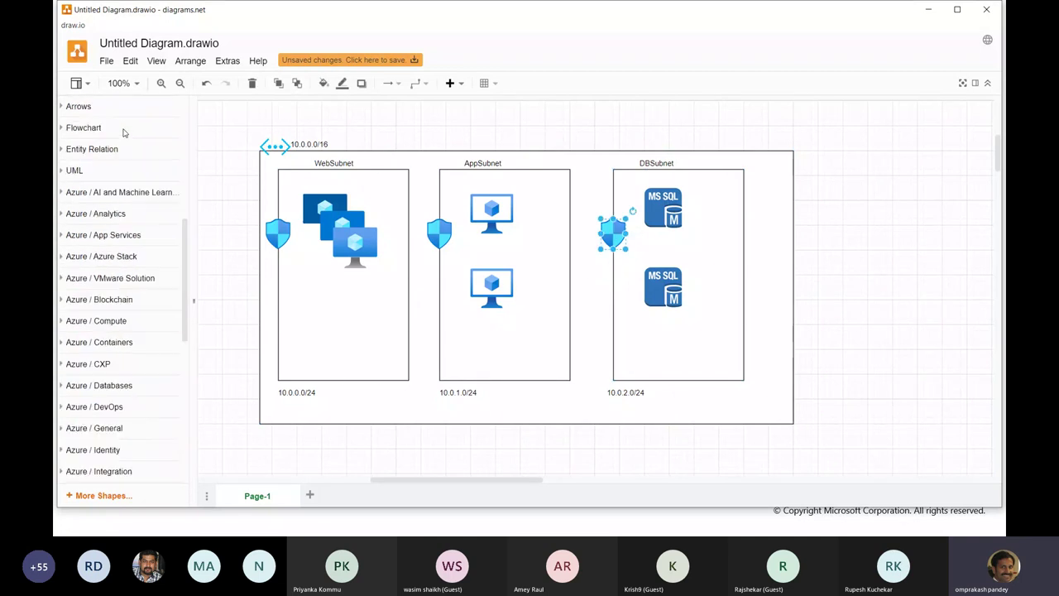
pyautogui.moveTo(119, 244); pyautogui.dragTo(611, 256)
pyautogui.doubleClick(610, 257)
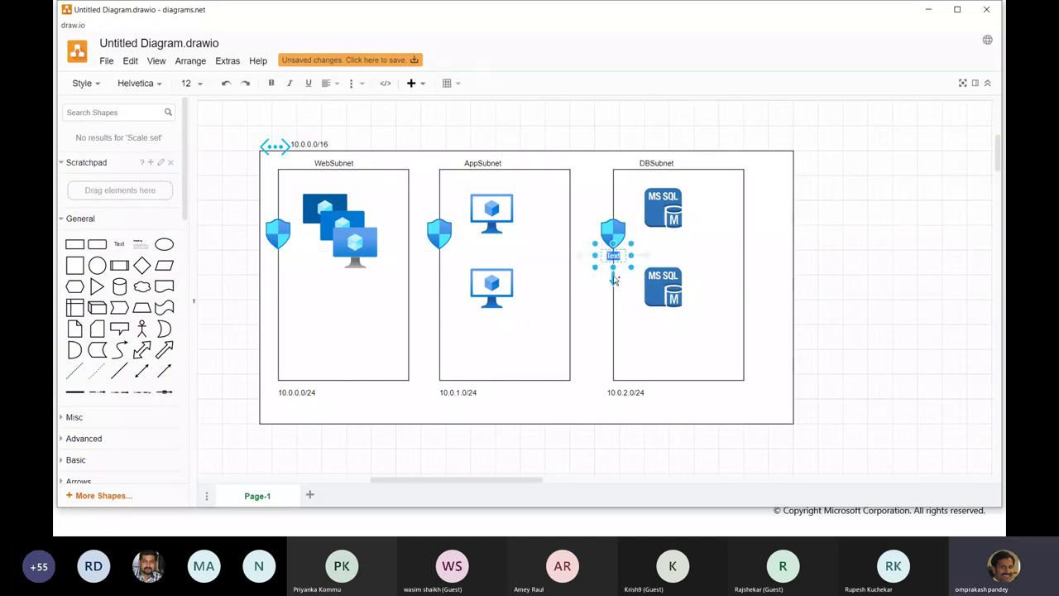
pyautogui.write('1433')
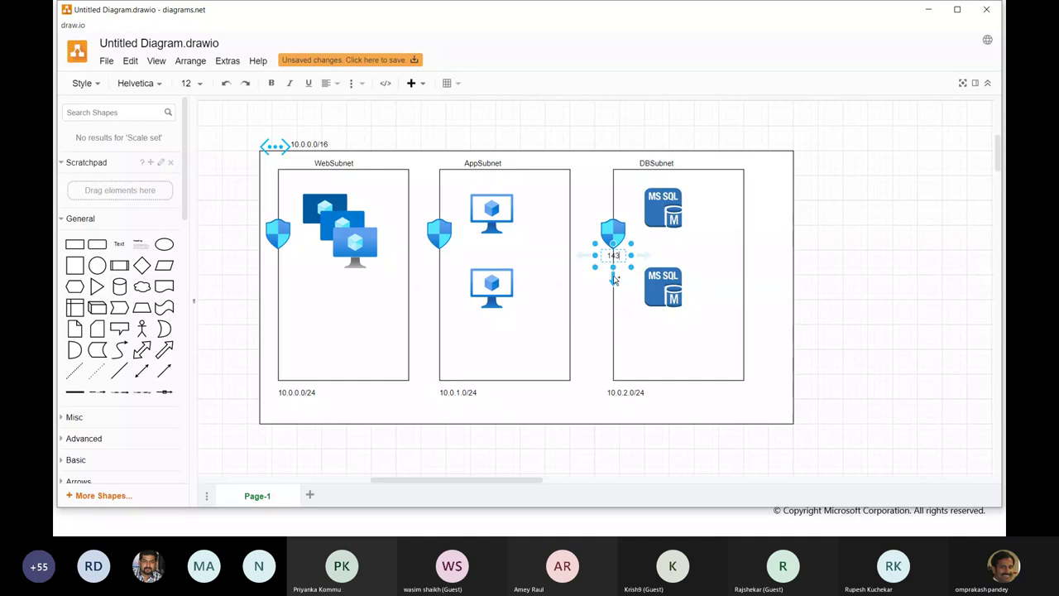
pyautogui.click(434, 237)
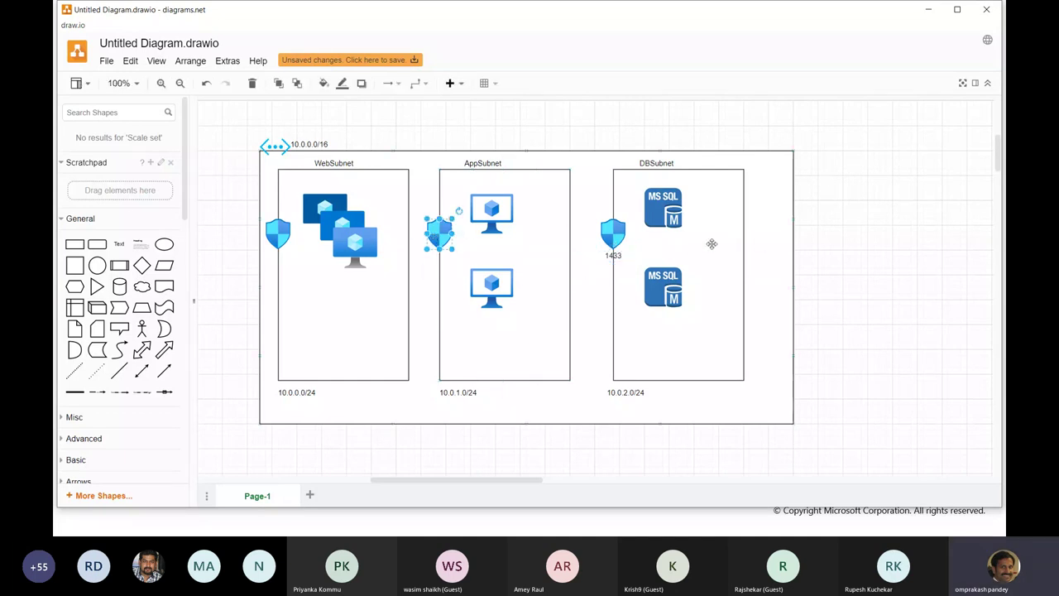
# Copy the 1433 label to below the AppSubnet shield icon and change its text to "443, 80" on two lines
pyautogui.click(612, 255)
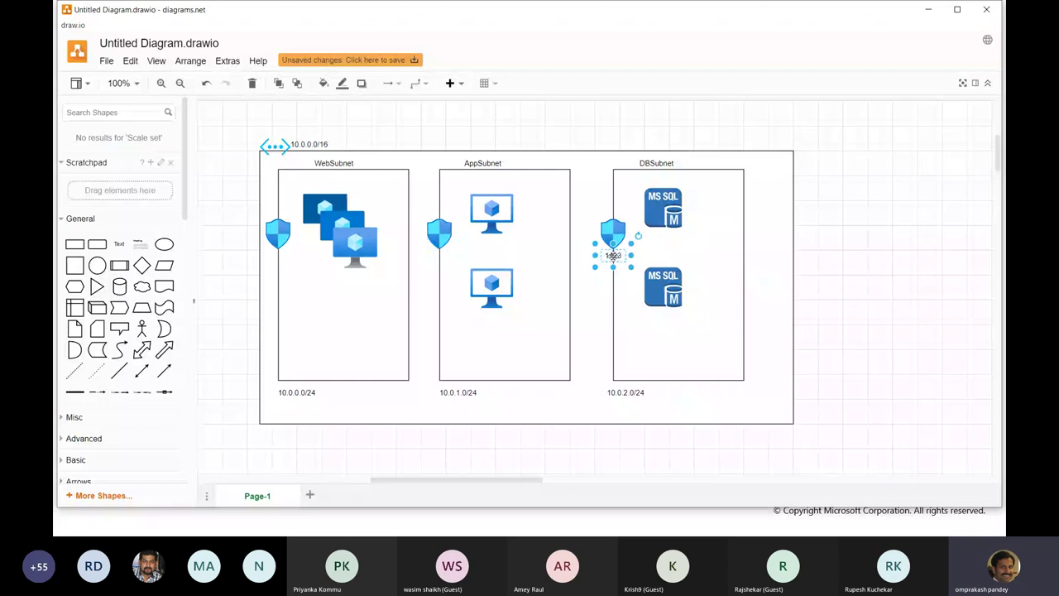
pyautogui.moveTo(612, 255); pyautogui.dragTo(619, 260)
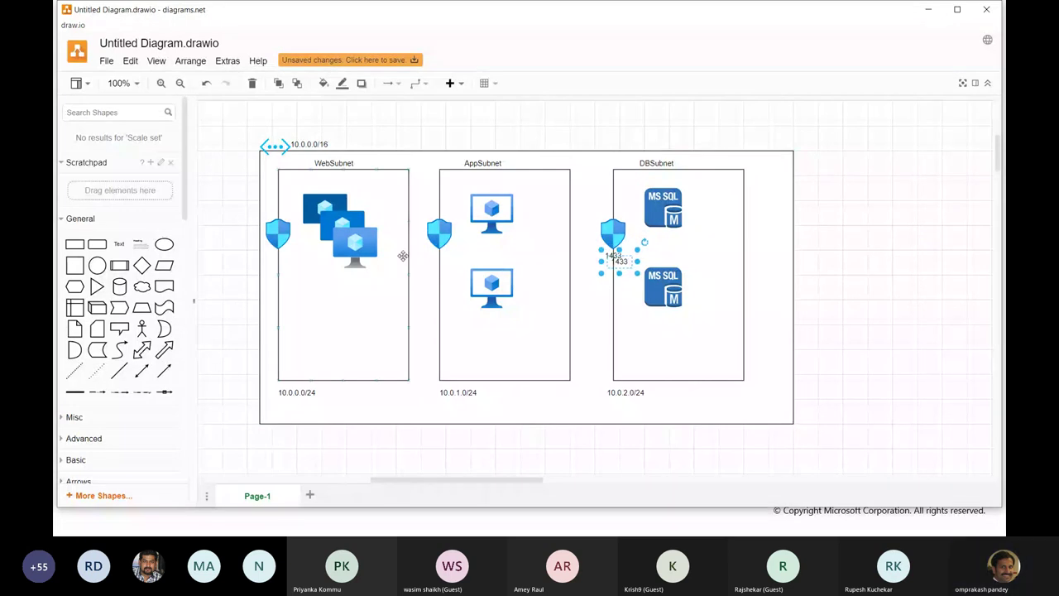
pyautogui.hotkey('ctrl', 'v')
pyautogui.press('F2')
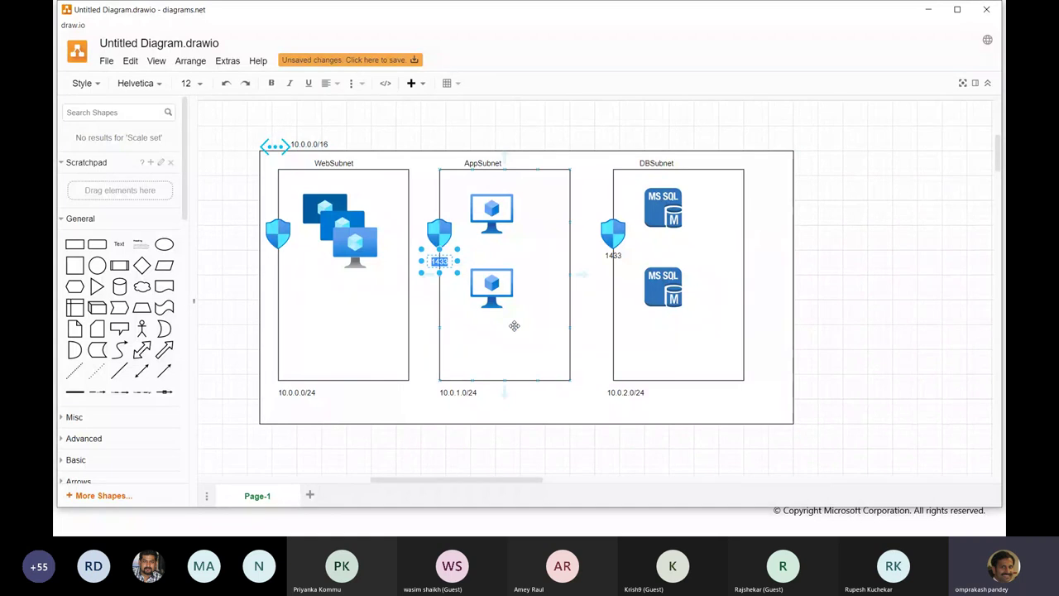
pyautogui.write('443')
pyautogui.press('Return')
pyautogui.write('80')
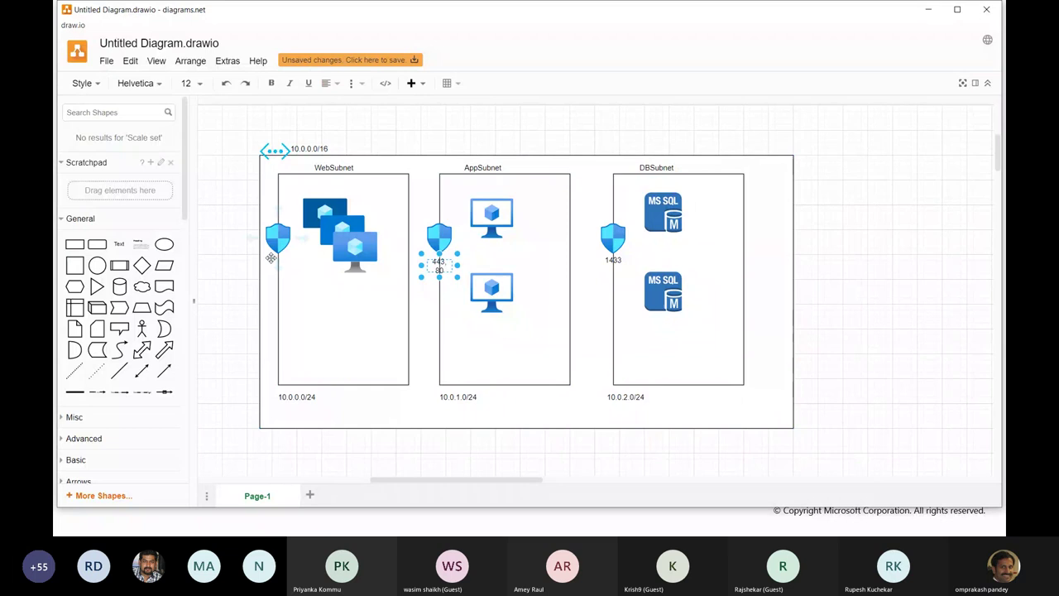
# Add a text label reading "443, 80" on two lines directly below the shield icon on the WebSubnet border
pyautogui.click(278, 238)
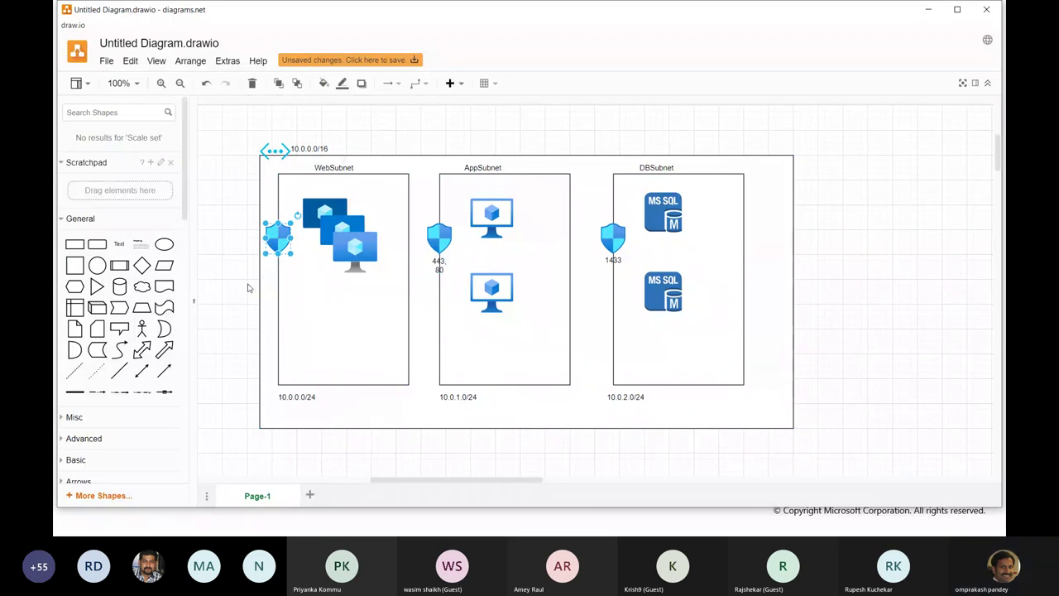
pyautogui.moveTo(120, 244); pyautogui.dragTo(276, 266)
pyautogui.doubleClick(275, 265)
pyautogui.write('443')
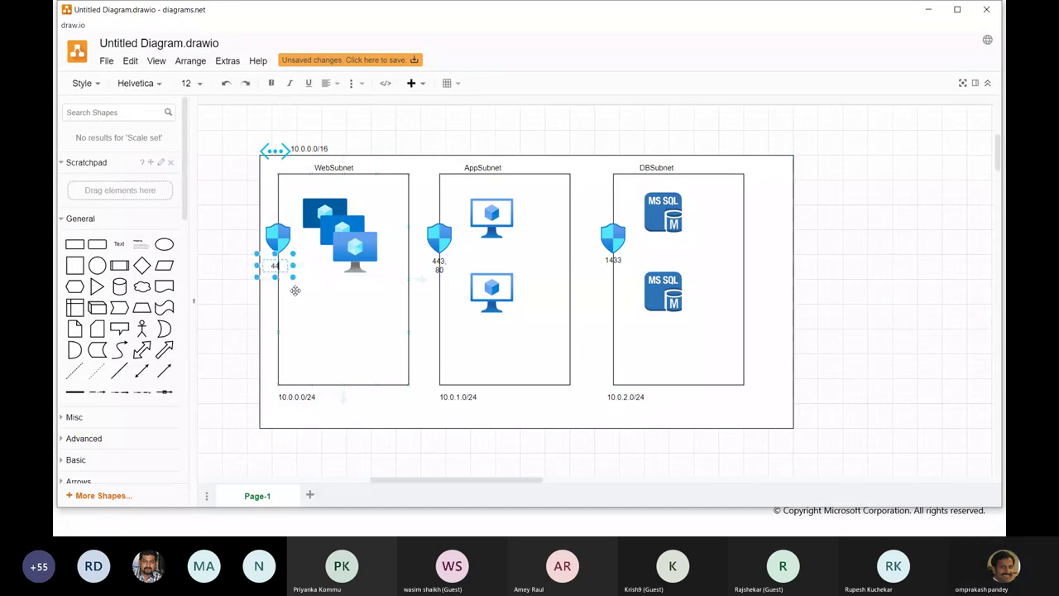
pyautogui.write(',')
pyautogui.press('Return')
pyautogui.write('80')
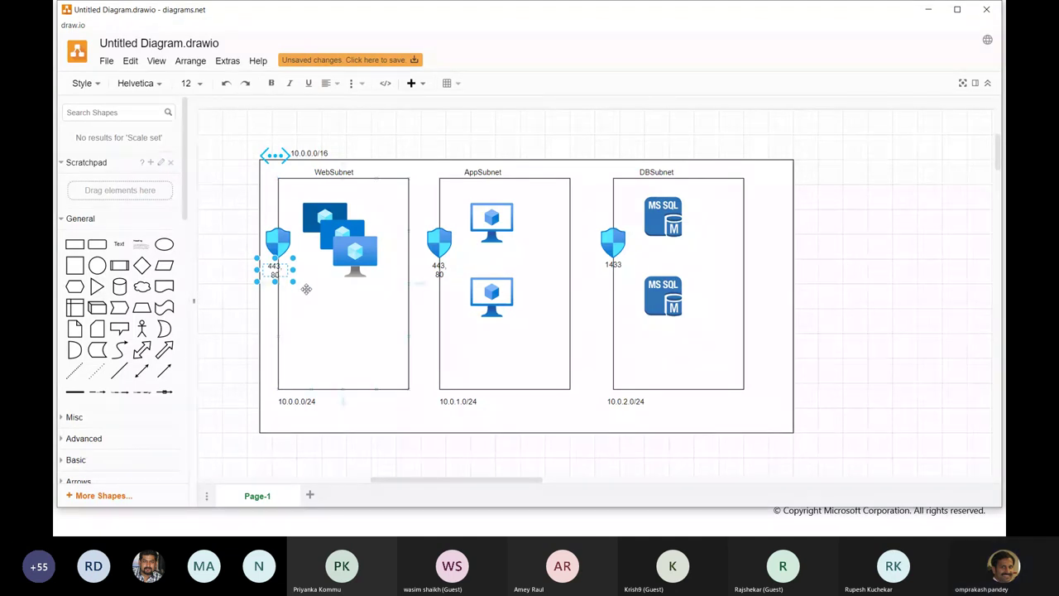
pyautogui.click(306, 288)
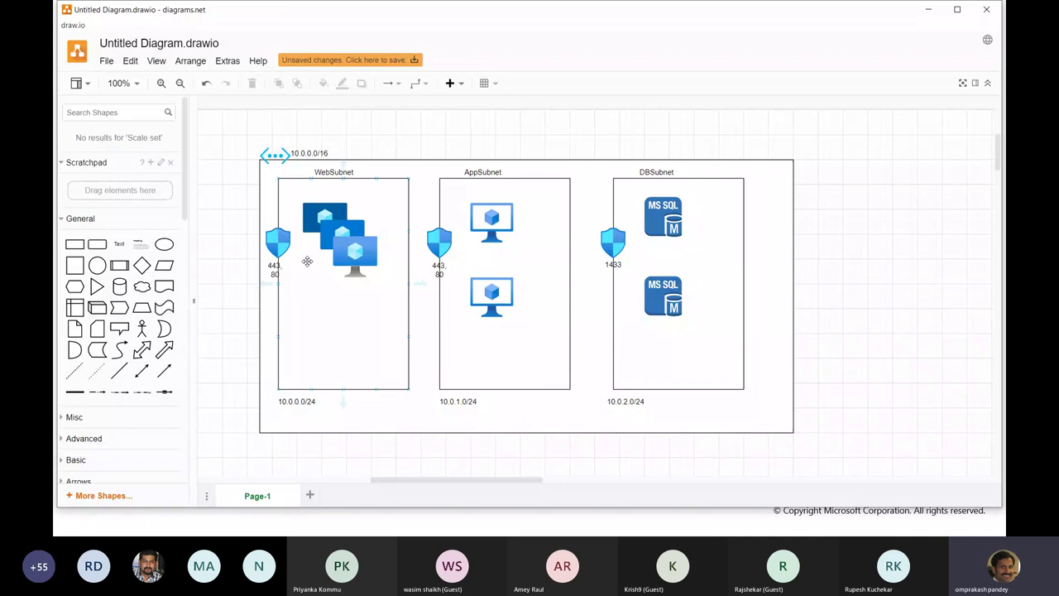
# Shrink the outer virtual network rectangle from its lower and right edges so it fits closely around the three subnets
pyautogui.click(548, 432)
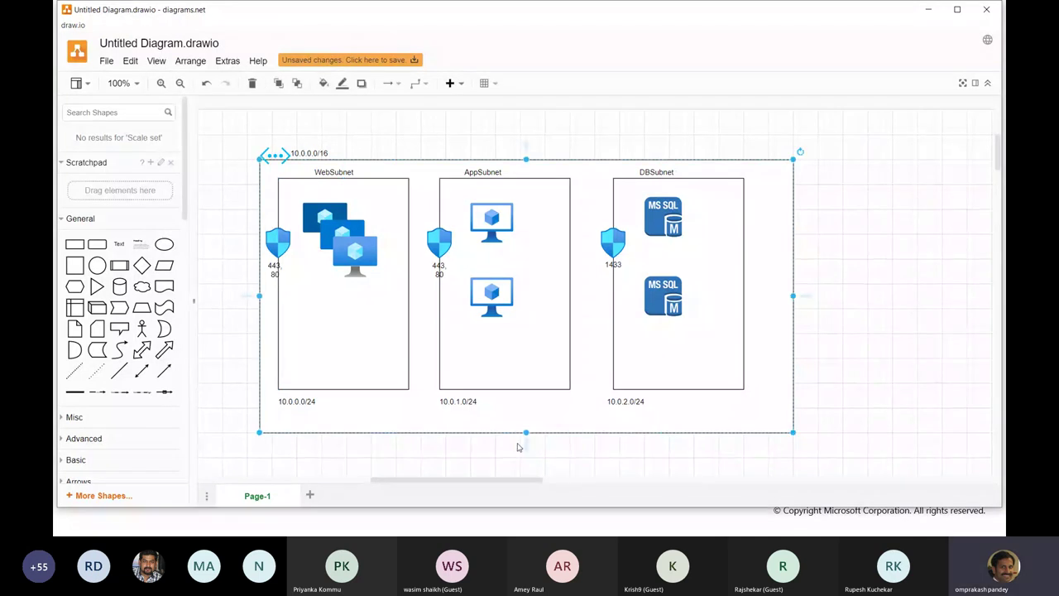
pyautogui.moveTo(526, 431); pyautogui.dragTo(526, 413)
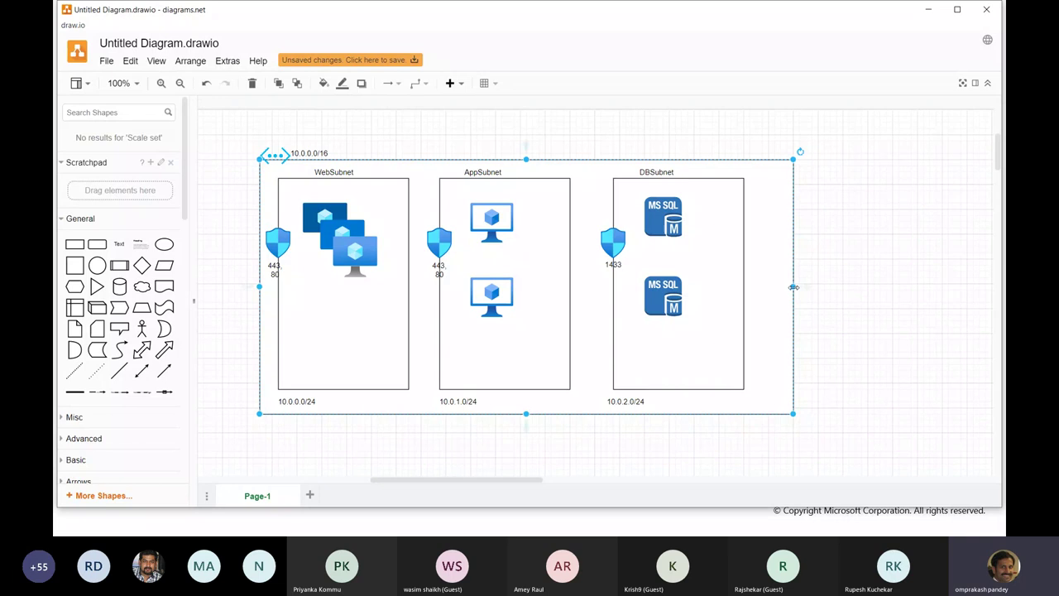
pyautogui.moveTo(794, 287); pyautogui.dragTo(762, 284)
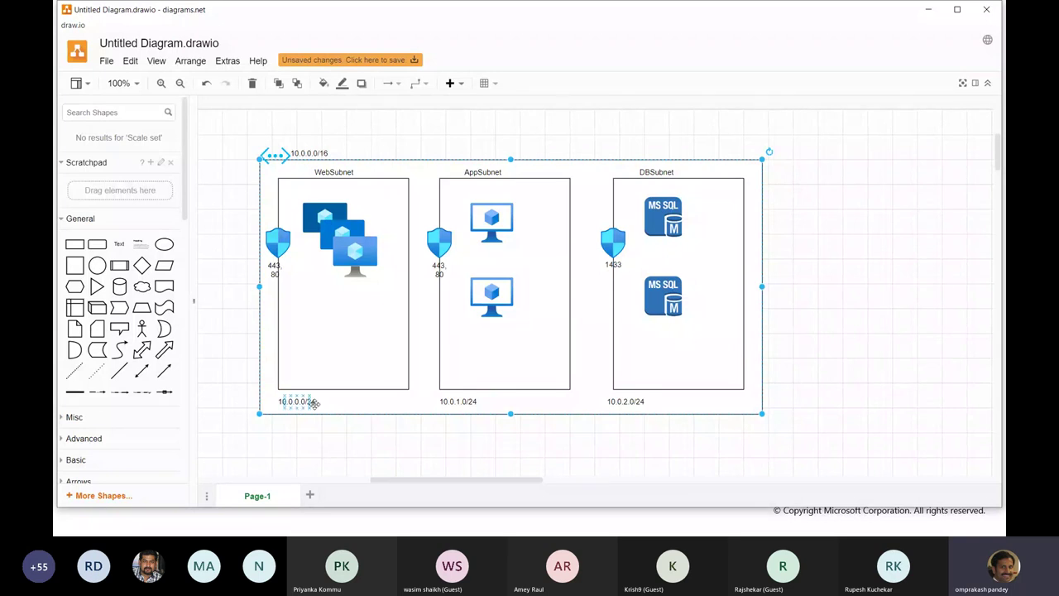
# Switch to the slide show and advance from the Subnets slide to the Implementing Virtual Networks slide
pyautogui.hotkey('alt', 'Tab')
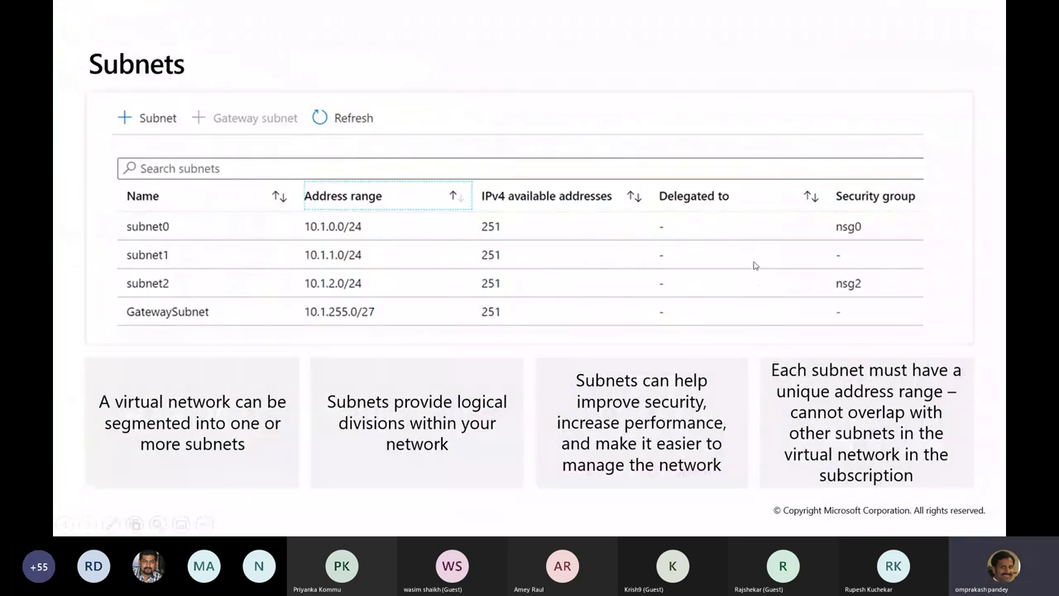
pyautogui.press('Right')
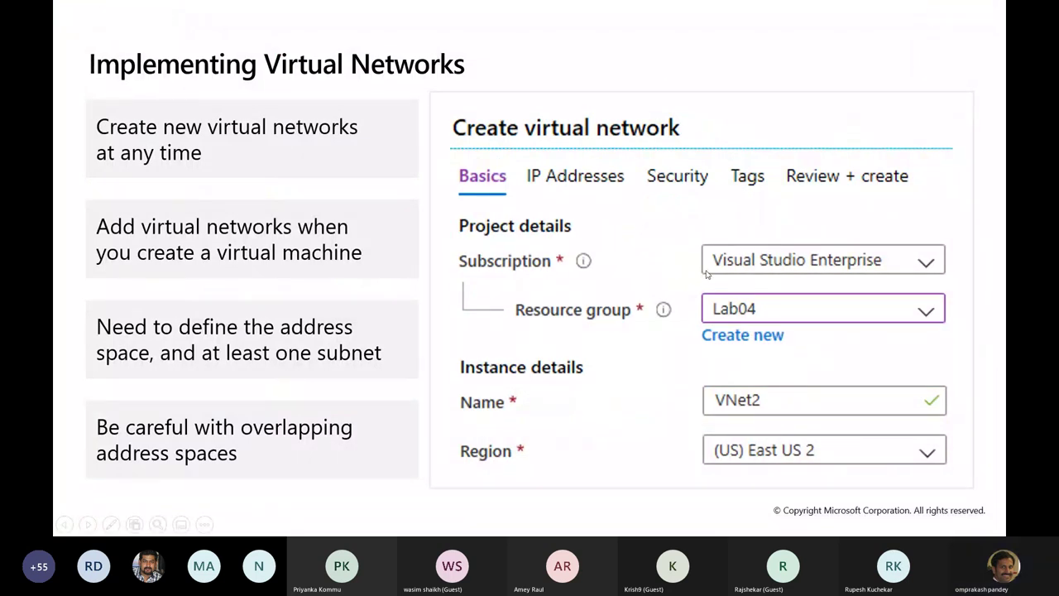
# Switch to the Edge browser and close the Exam AZ-104 page, keeping the study guide and exam policies pages open
pyautogui.hotkey('alt', 'Tab')
pyautogui.hotkey('alt', 'Tab')
pyautogui.hotkey('alt', 'Tab')
pyautogui.hotkey('alt', 'Tab')
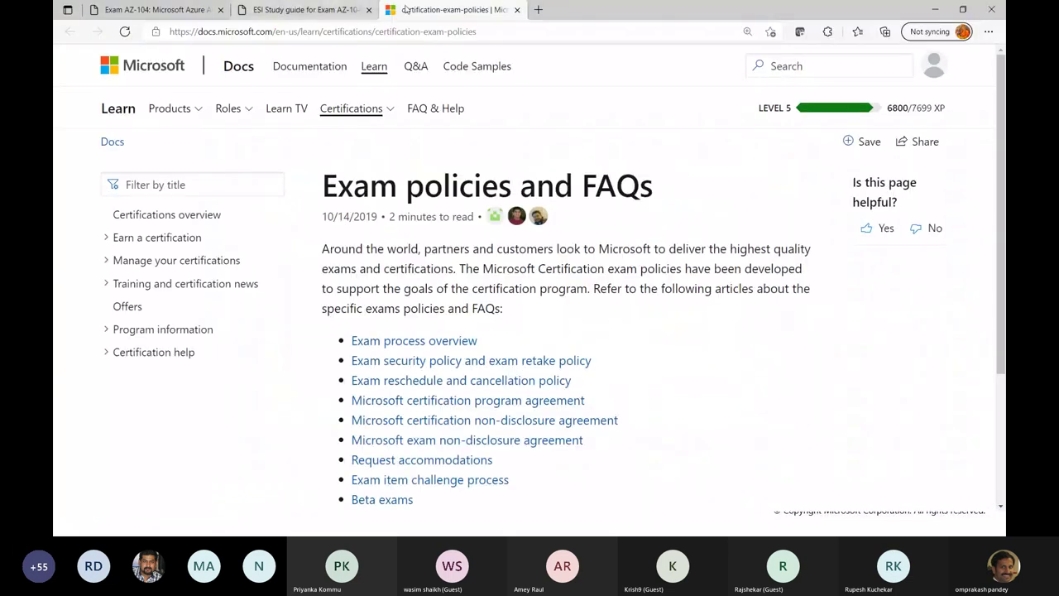
pyautogui.hotkey('ctrl', 'Tab')
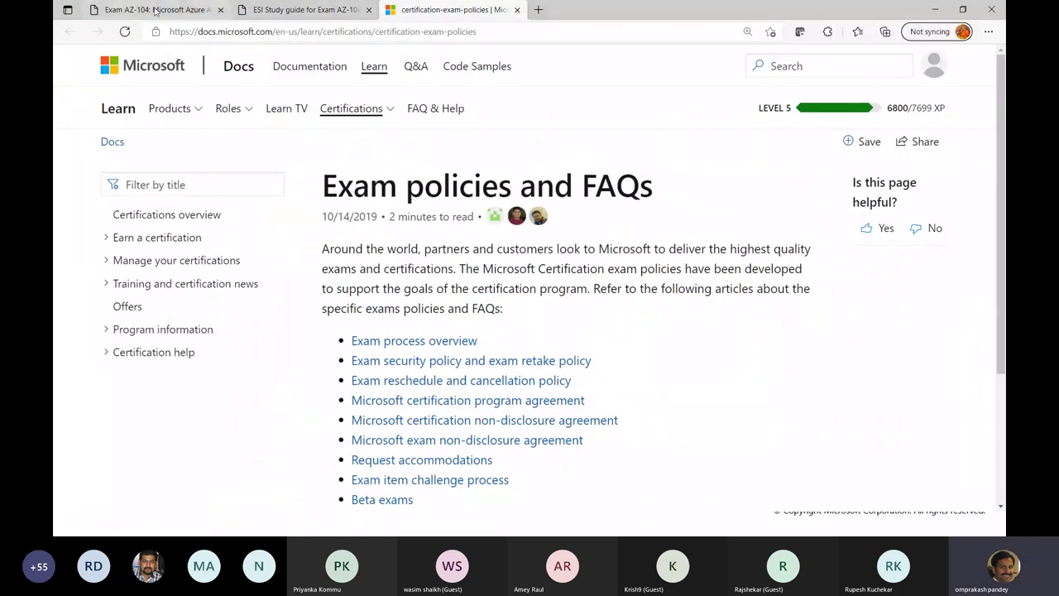
pyautogui.click(220, 9)
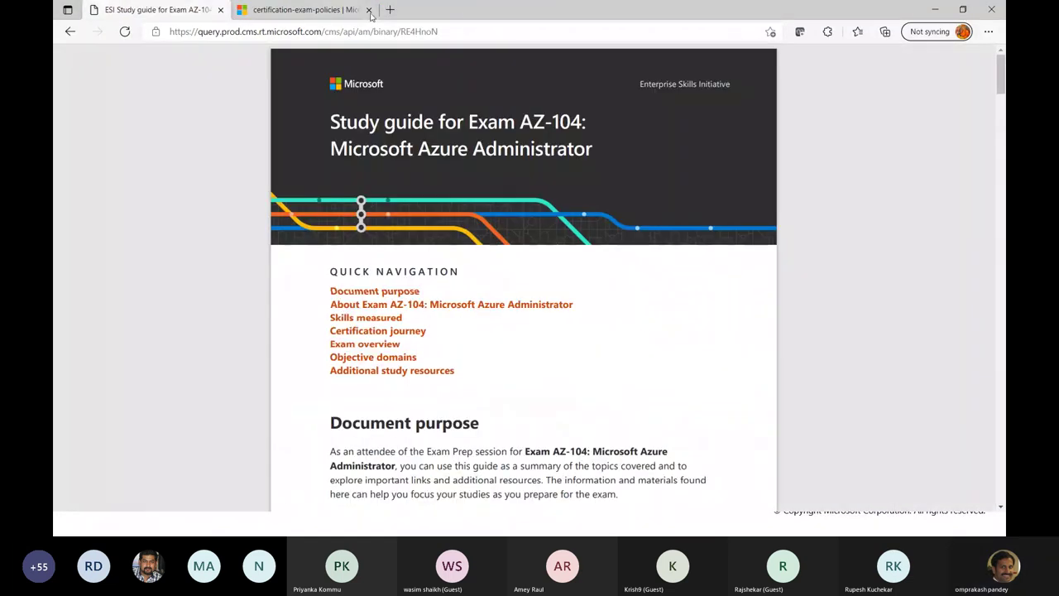
# Open portal.azure.com in a new browser tab
pyautogui.click(389, 9)
pyautogui.write('por')
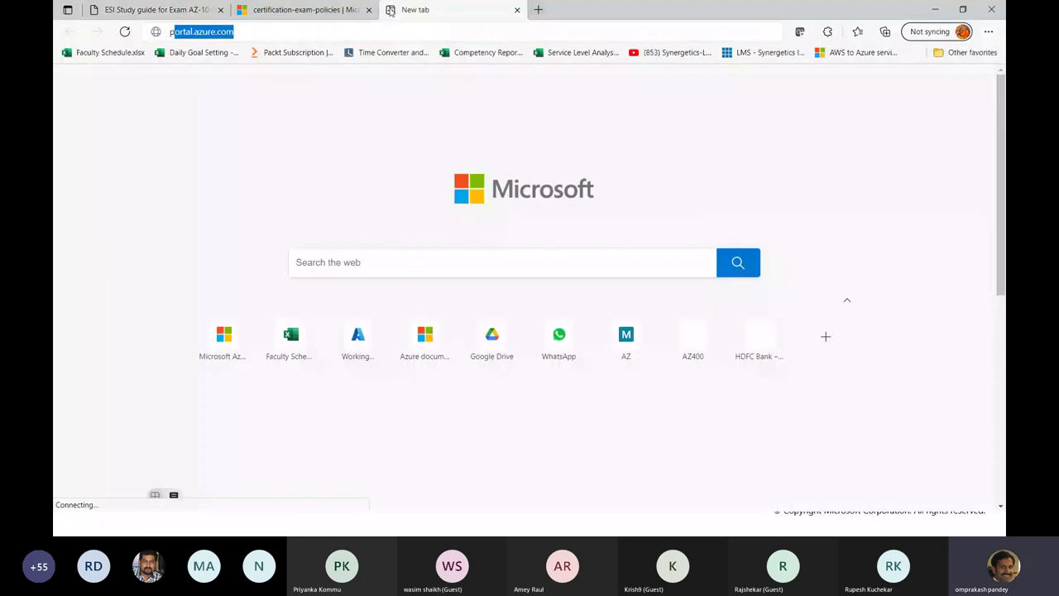
pyautogui.write('t')
pyautogui.press('Right')
pyautogui.press('Return')
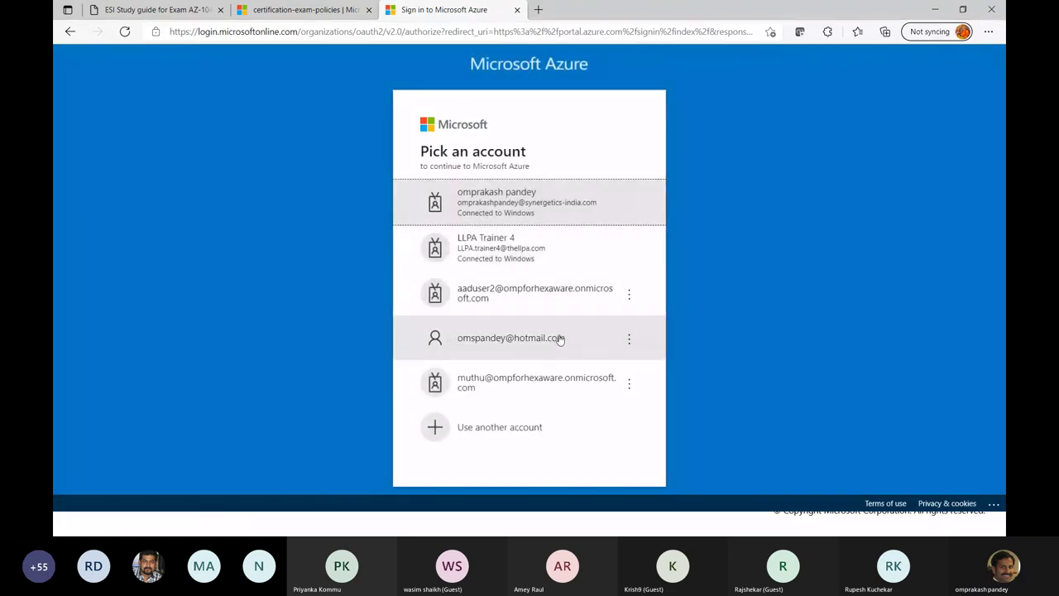
# Sign in to the Azure portal with the personal Hotmail account by entering the account password
pyautogui.click(507, 349)
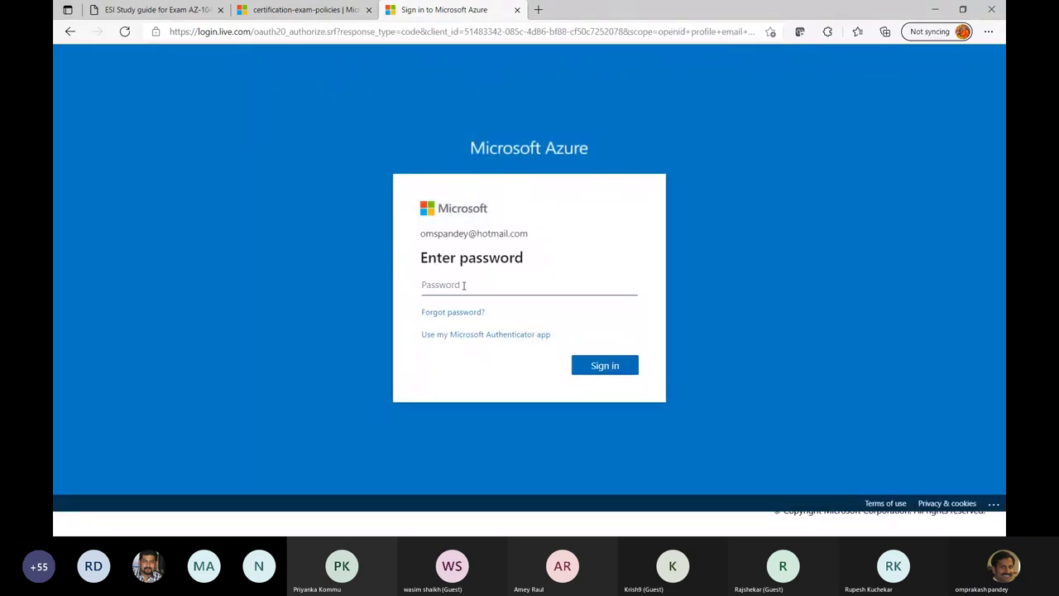
pyautogui.write('•••••')
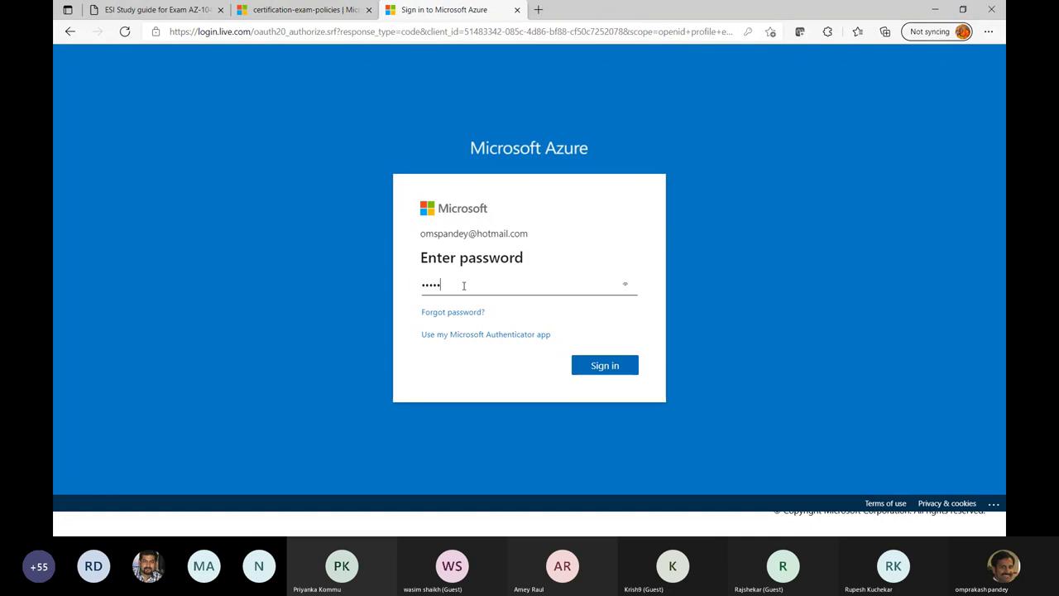
pyautogui.write('••')
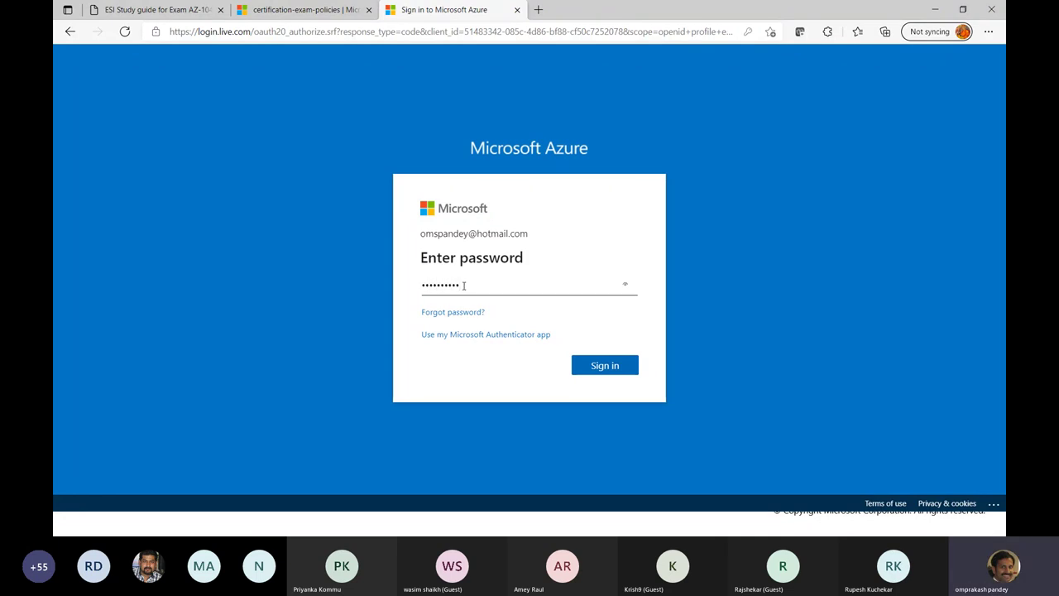
pyautogui.click(623, 368)
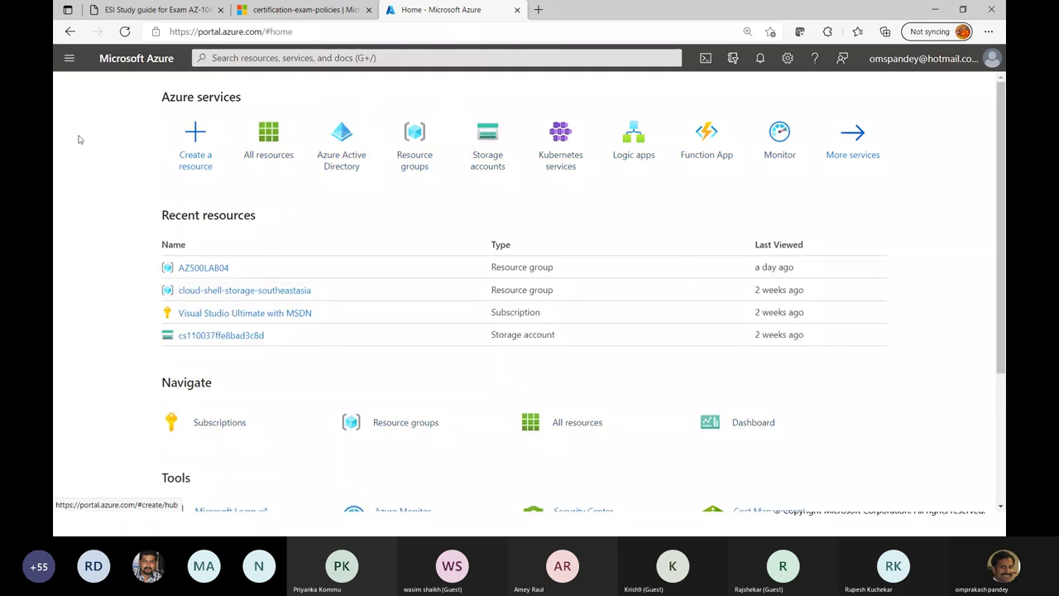
# Go to the Virtual networks service and start creating a new virtual network
pyautogui.click(70, 58)
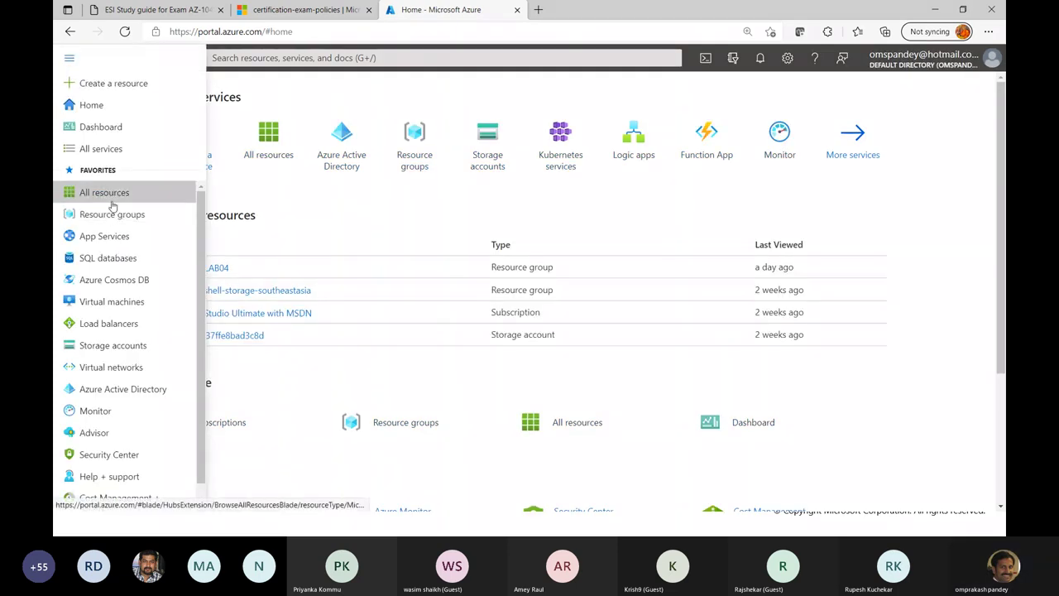
pyautogui.click(109, 369)
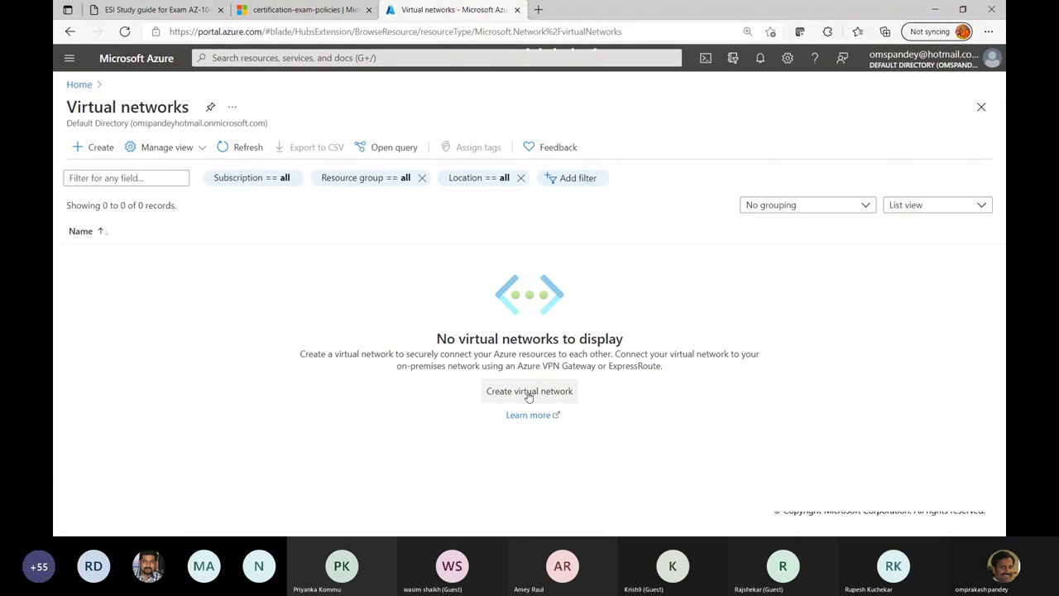
pyautogui.click(529, 392)
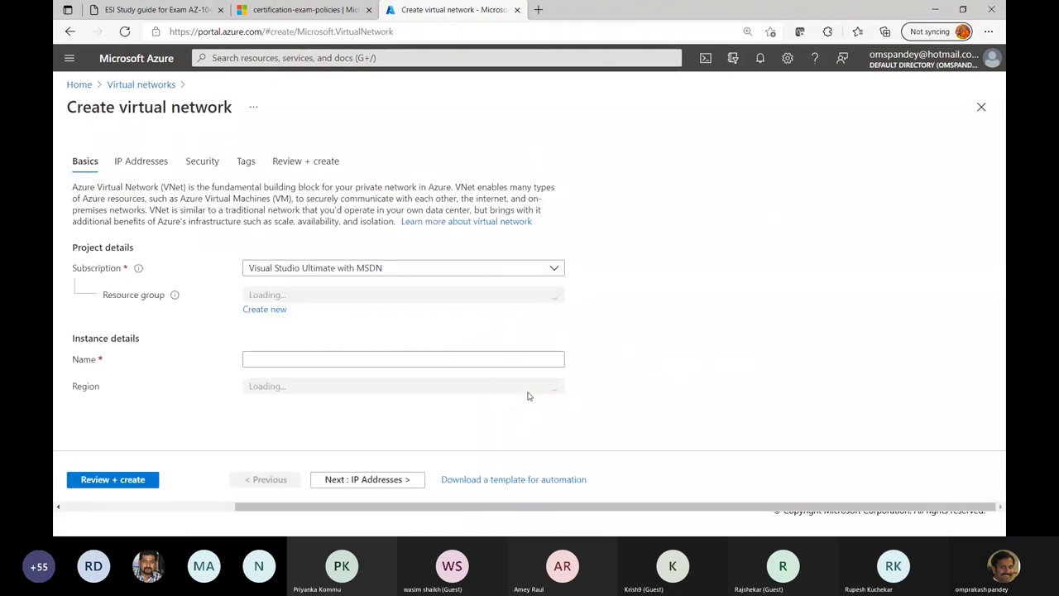
# Create a new resource group named networkrg for the virtual network
pyautogui.click(320, 295)
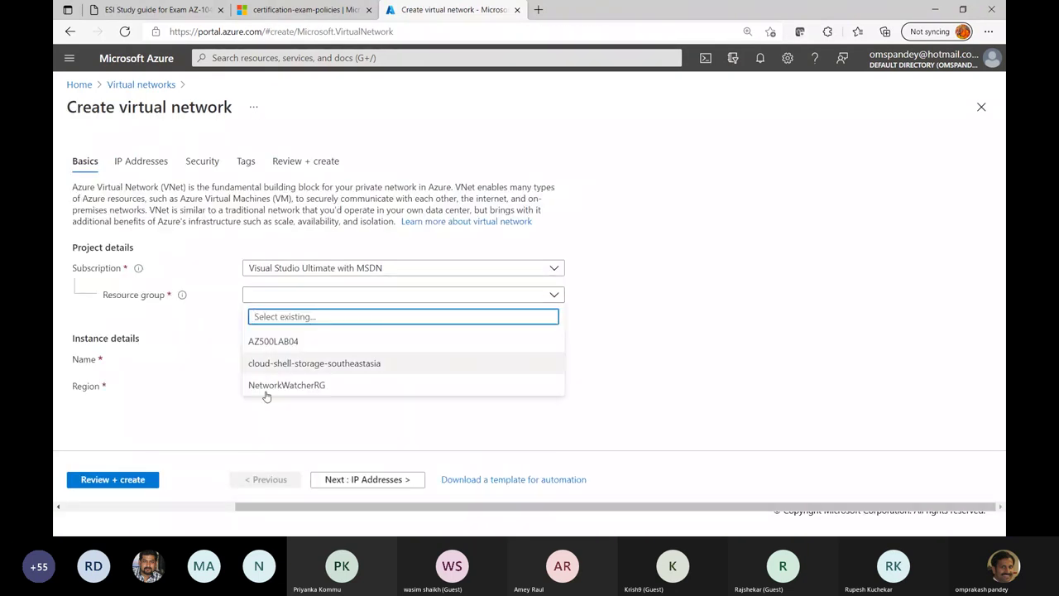
pyautogui.click(651, 276)
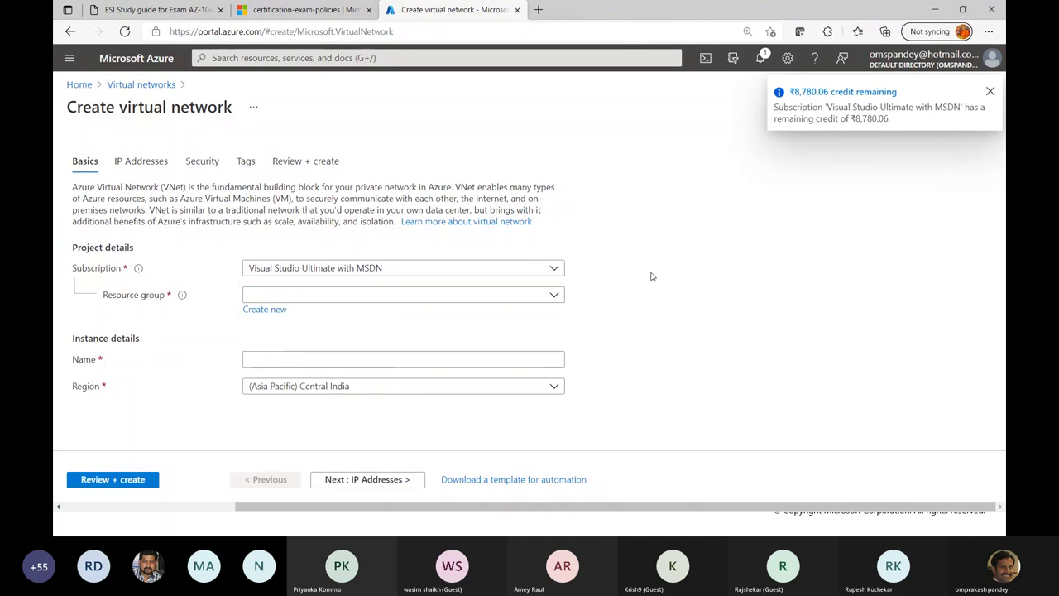
pyautogui.click(261, 311)
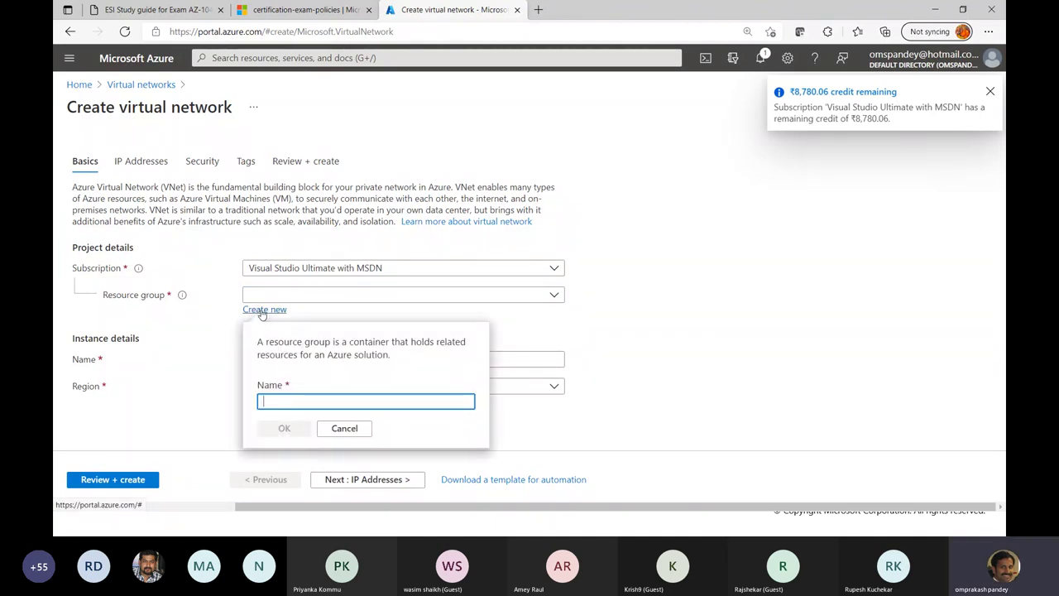
pyautogui.write('networkrg')
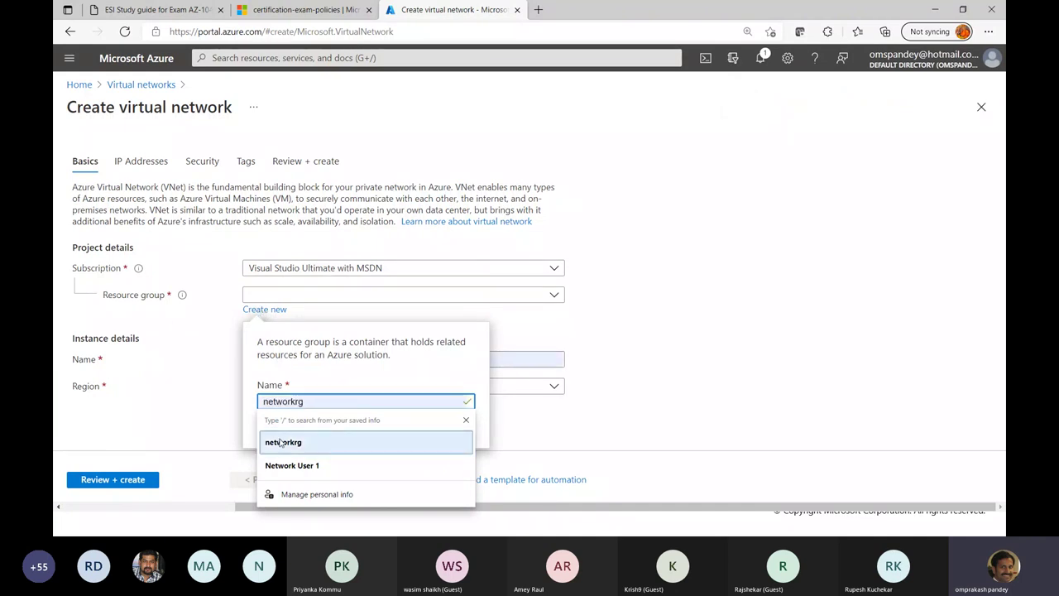
pyautogui.click(281, 443)
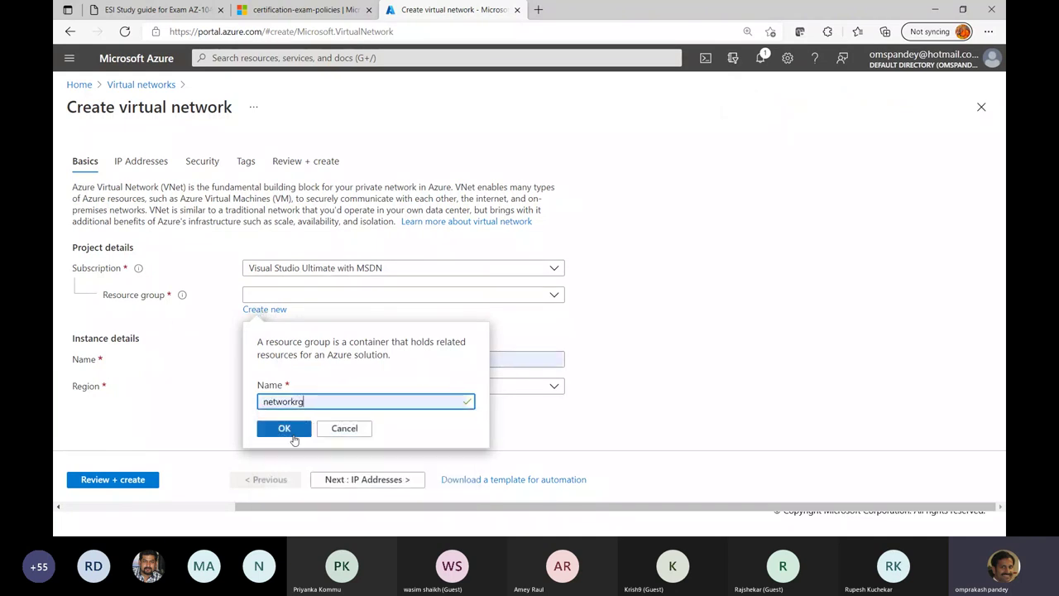
pyautogui.click(298, 428)
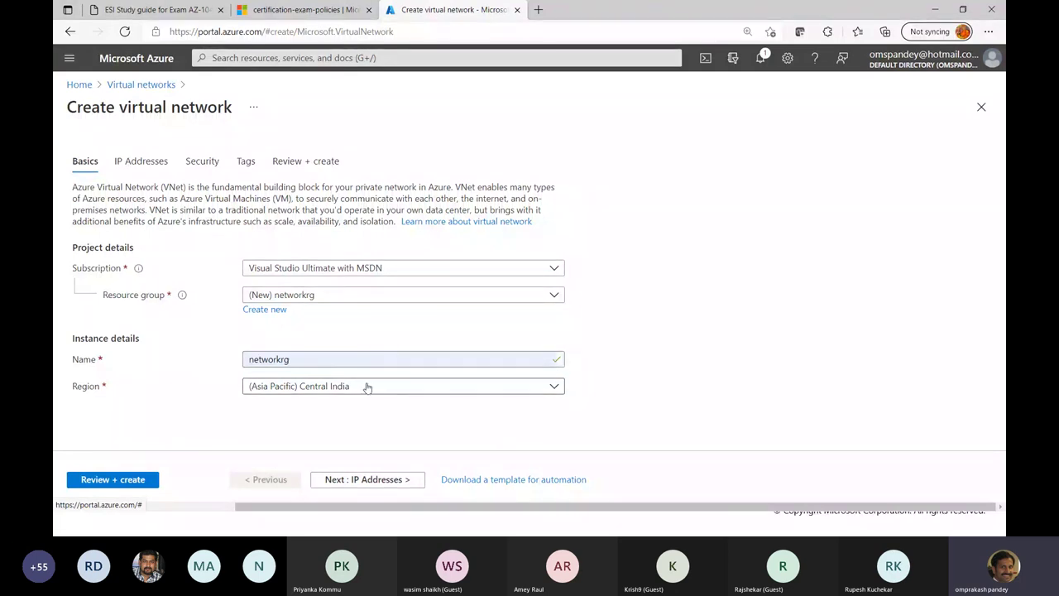
# Replace the virtual network's instance name with synergeticsvnet
pyautogui.click(304, 361)
pyautogui.moveTo(321, 361); pyautogui.dragTo(237, 364)
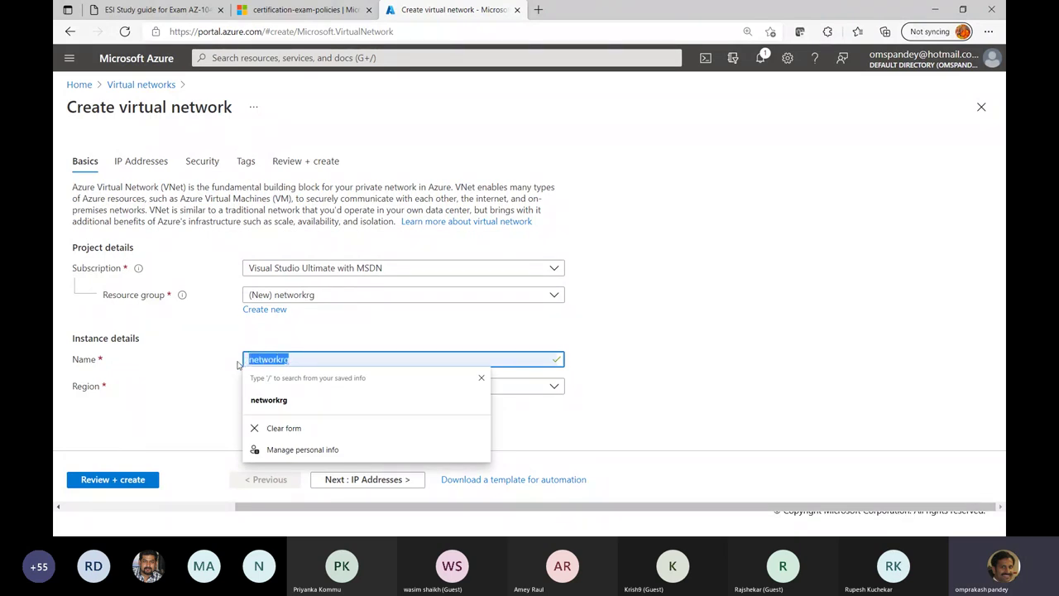
pyautogui.write('synergeti')
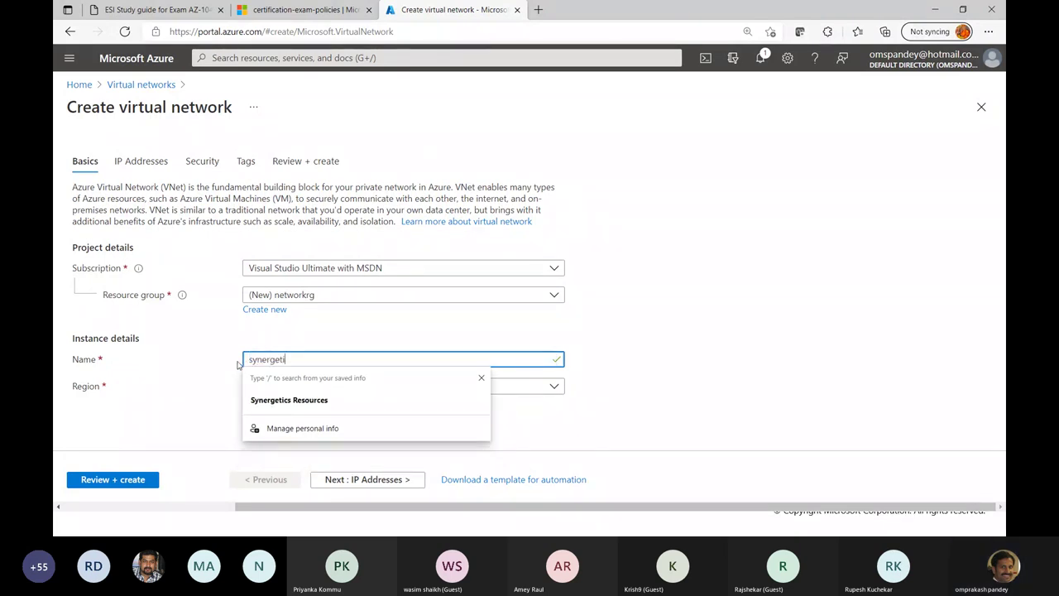
pyautogui.write('csvnet')
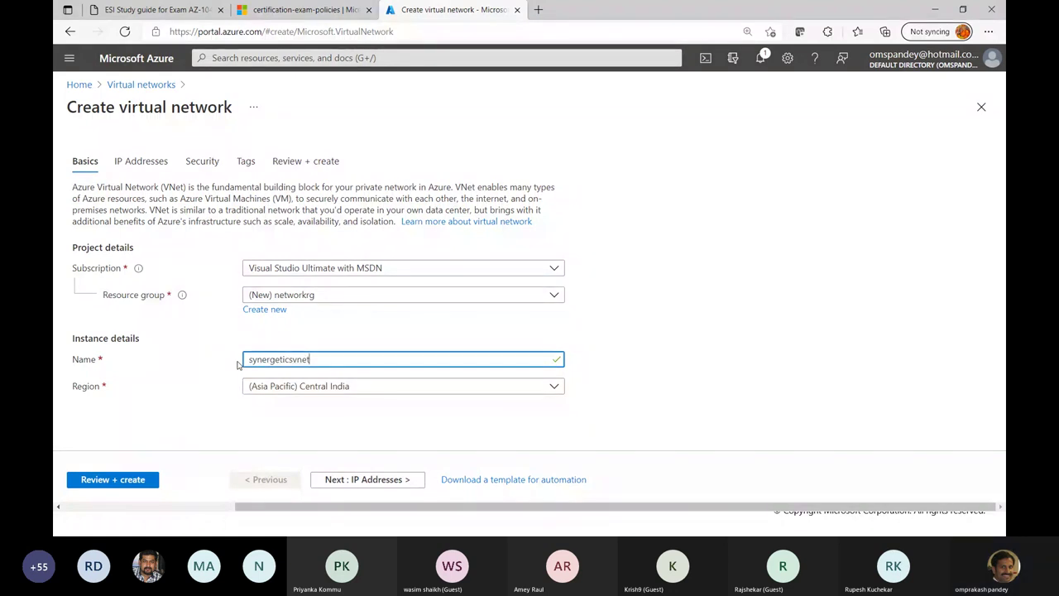
# Set the virtual network's region to (Asia Pacific) West India and proceed to the IP address settings
pyautogui.click(339, 384)
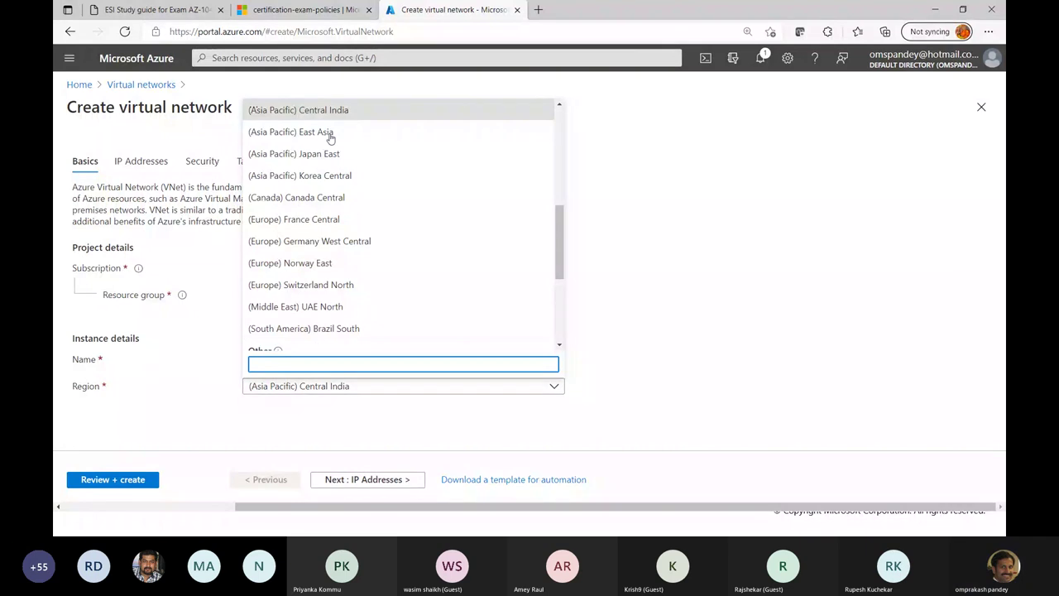
pyautogui.scroll(-1, 344, 303)
pyautogui.scroll(-1, 344, 303)
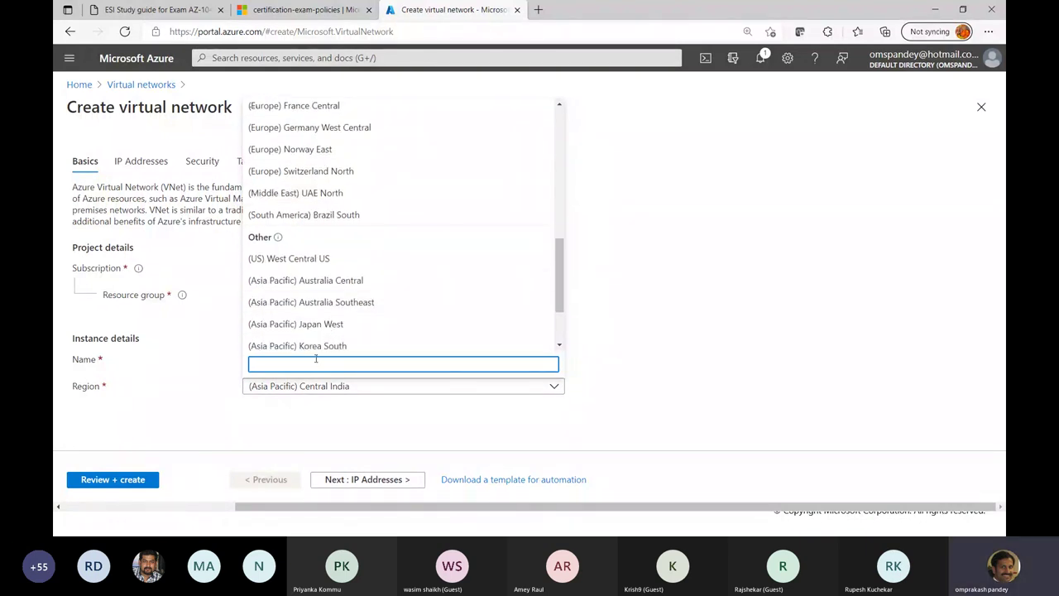
pyautogui.write('west')
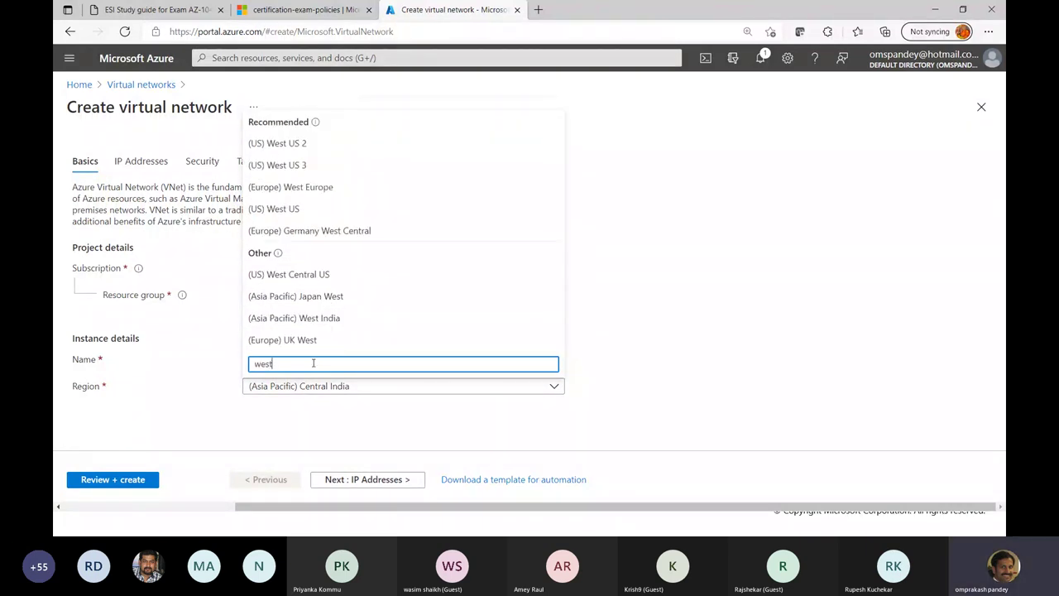
pyautogui.click(328, 319)
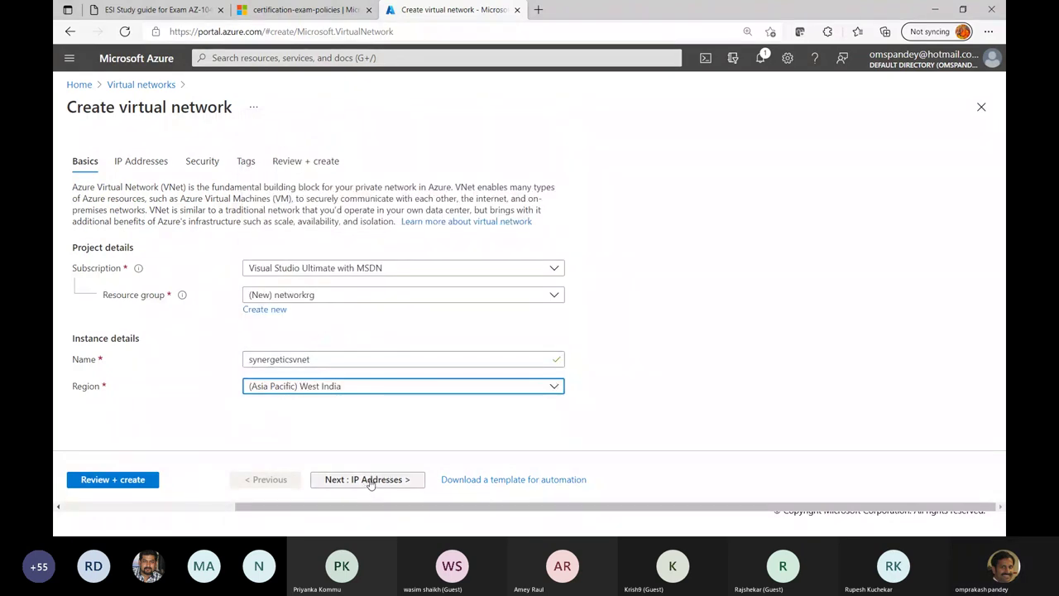
pyautogui.click(371, 483)
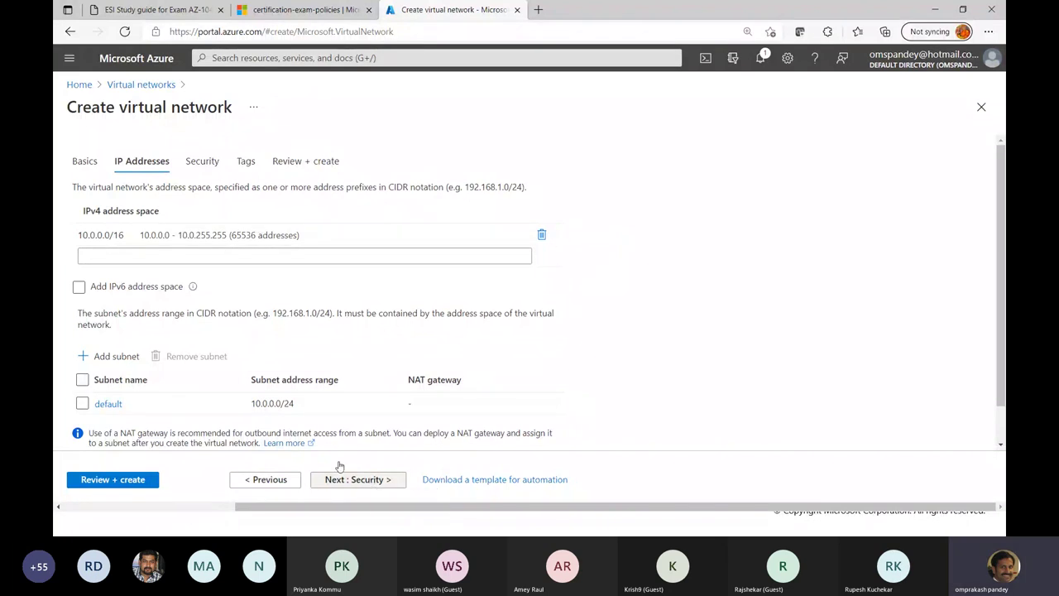
# Rename the default subnet as websubnet in the virtual network's IP address settings
pyautogui.click(87, 235)
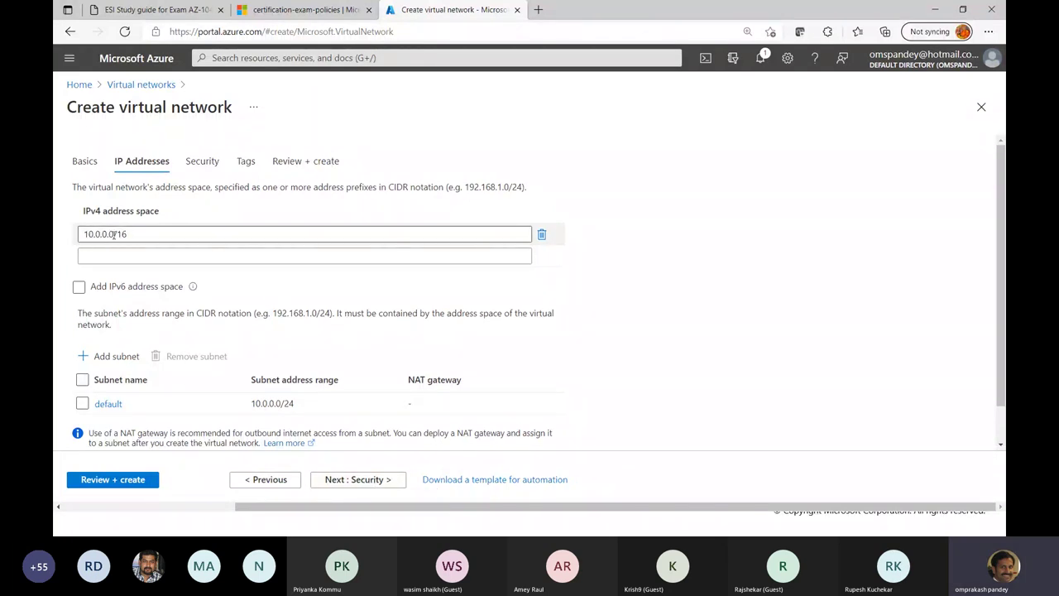
pyautogui.scroll(-1, 413, 350)
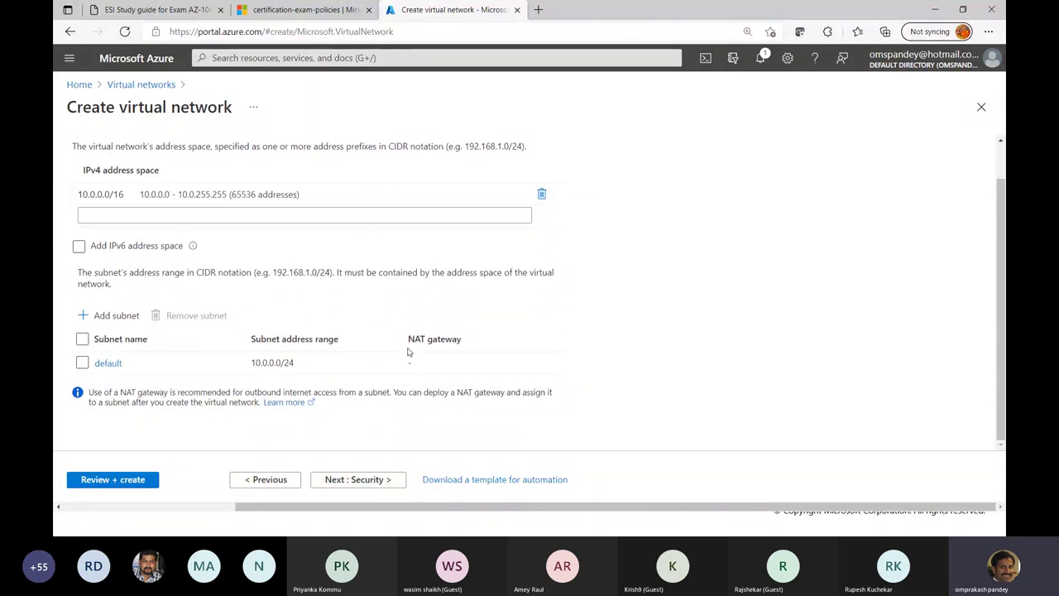
pyautogui.click(113, 367)
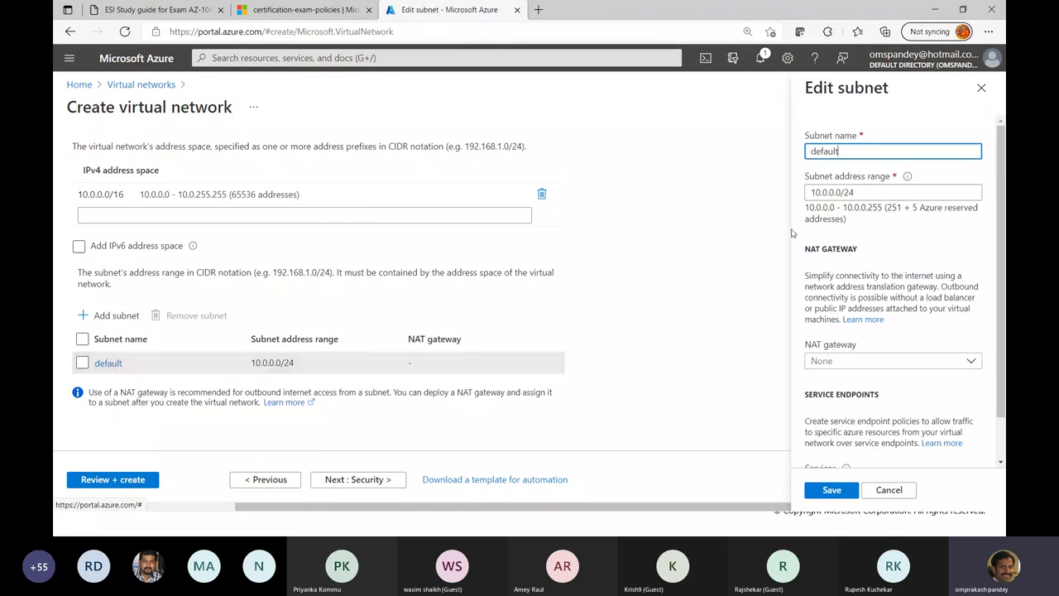
pyautogui.hotkey('ctrl', 'a')
pyautogui.write('webs')
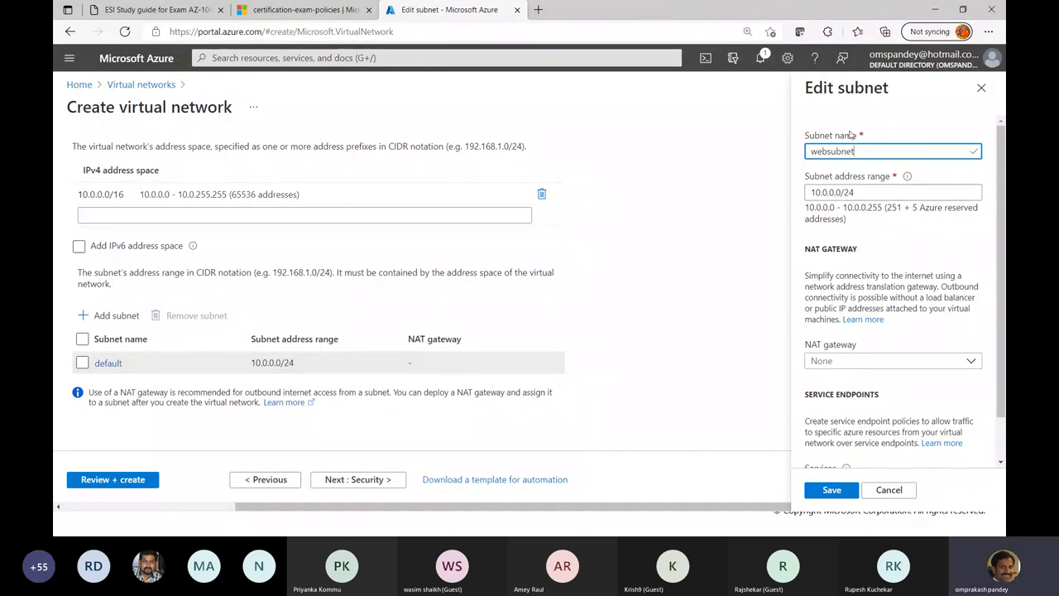
# Assign the Microsoft.Web service endpoint to websubnet and save the subnet
pyautogui.scroll(-2, 861, 406)
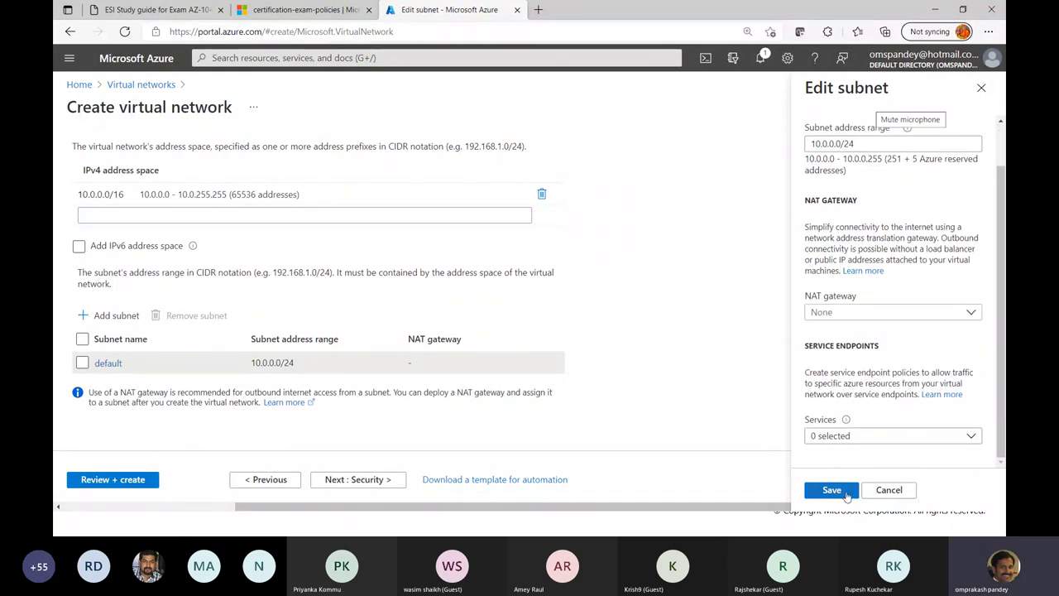
pyautogui.click(852, 436)
pyautogui.click(890, 237)
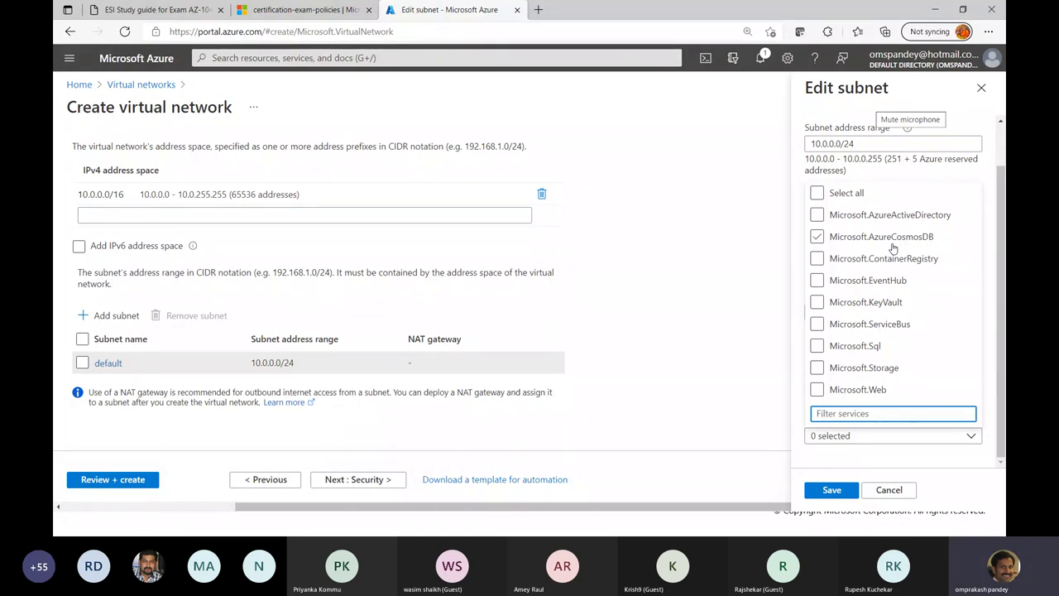
pyautogui.click(819, 390)
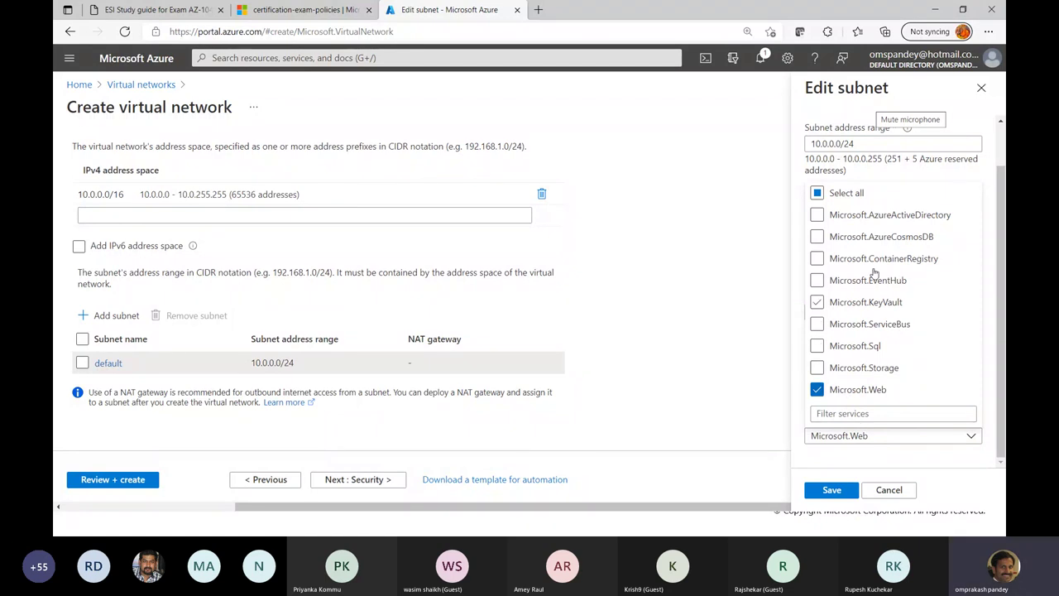
pyautogui.click(819, 455)
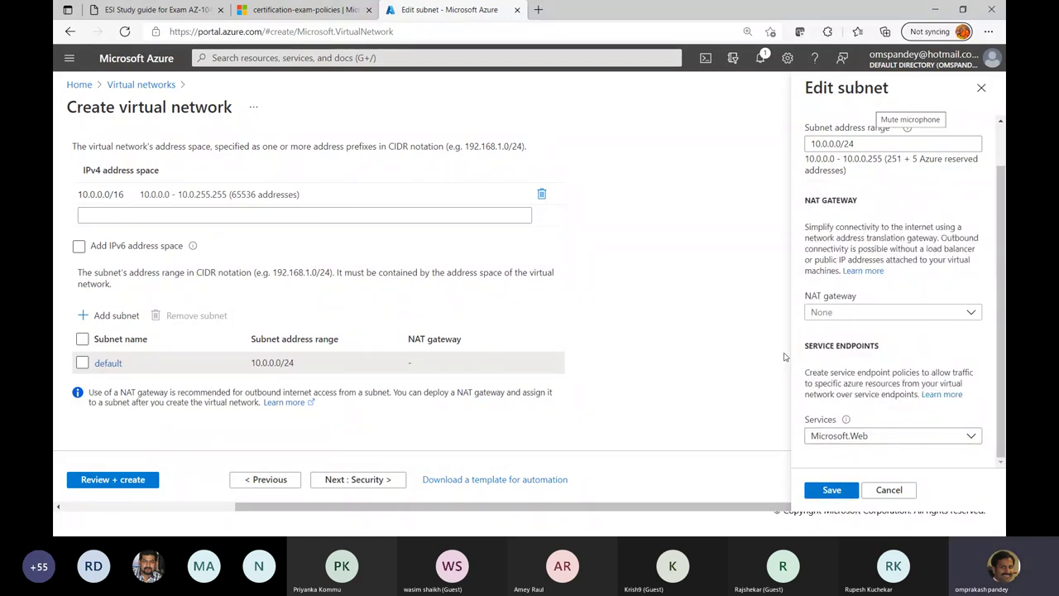
pyautogui.click(831, 489)
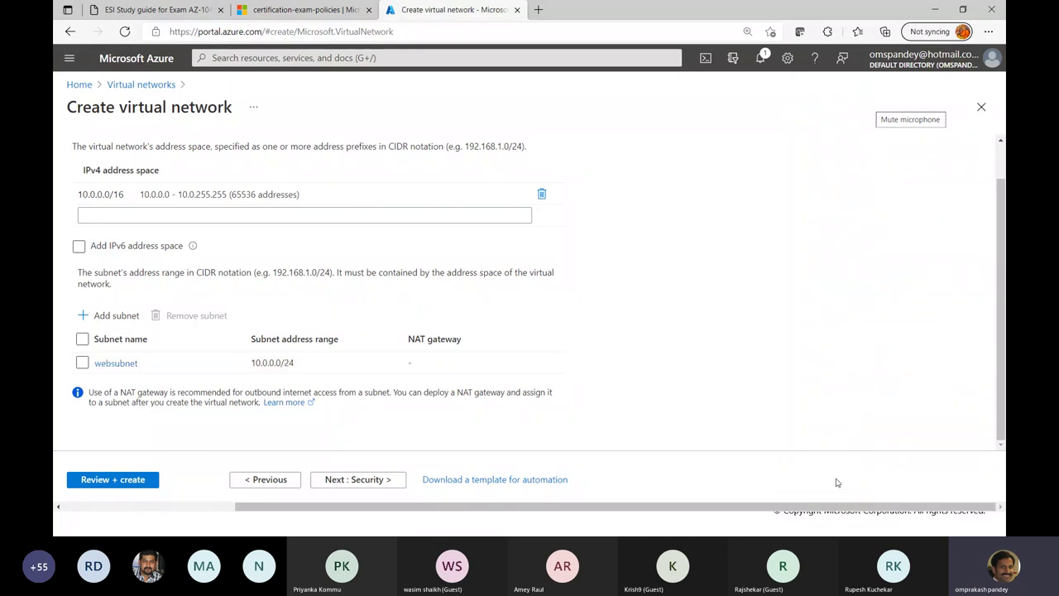
# Start a second subnet named appsubnet with the address range 10.0.1.0/24
pyautogui.click(112, 315)
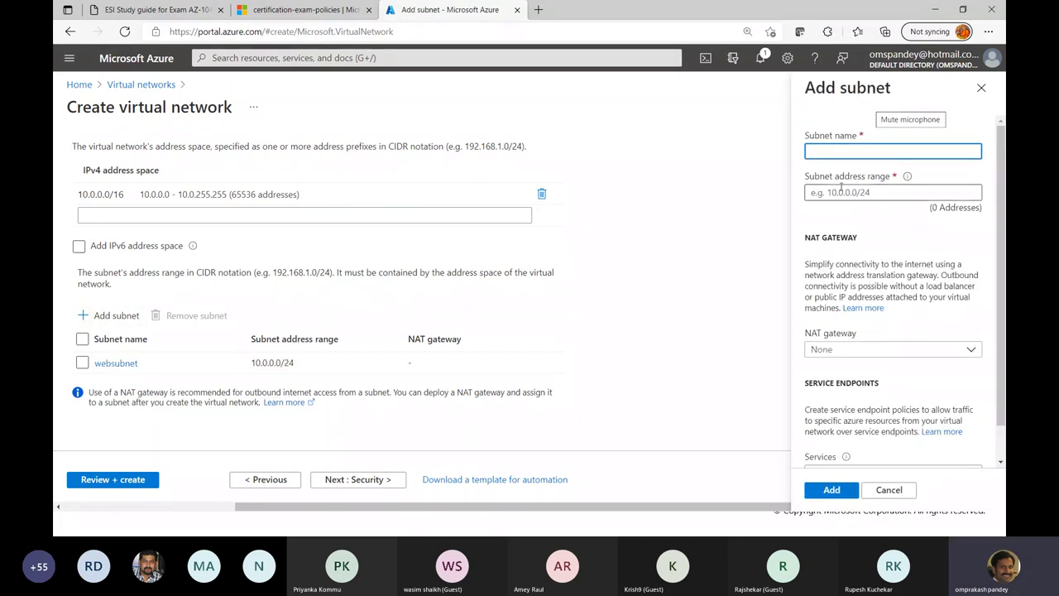
pyautogui.write('appsubnet')
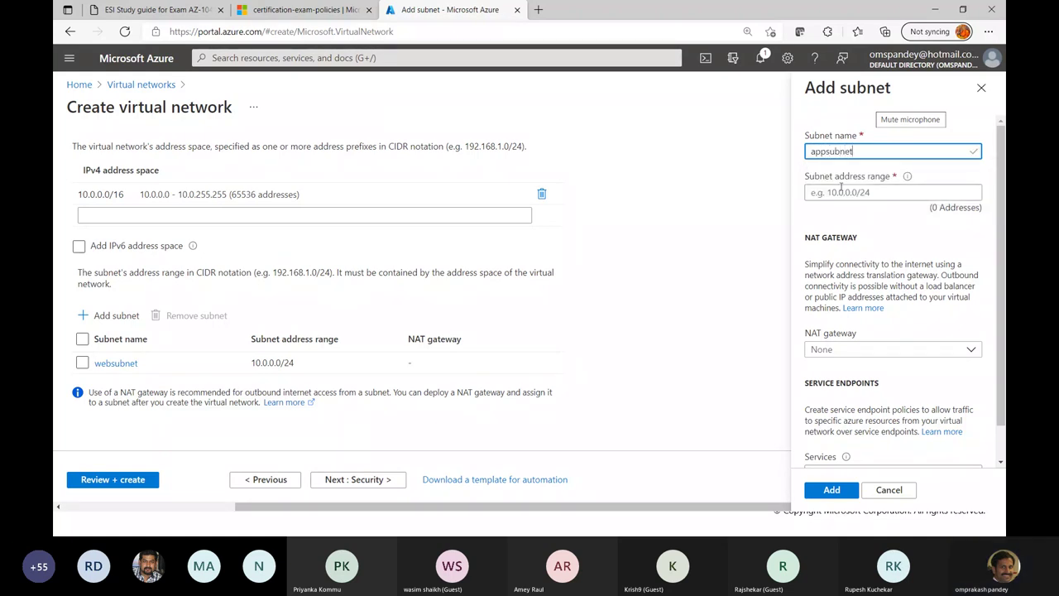
pyautogui.click(840, 188)
pyautogui.write('10.')
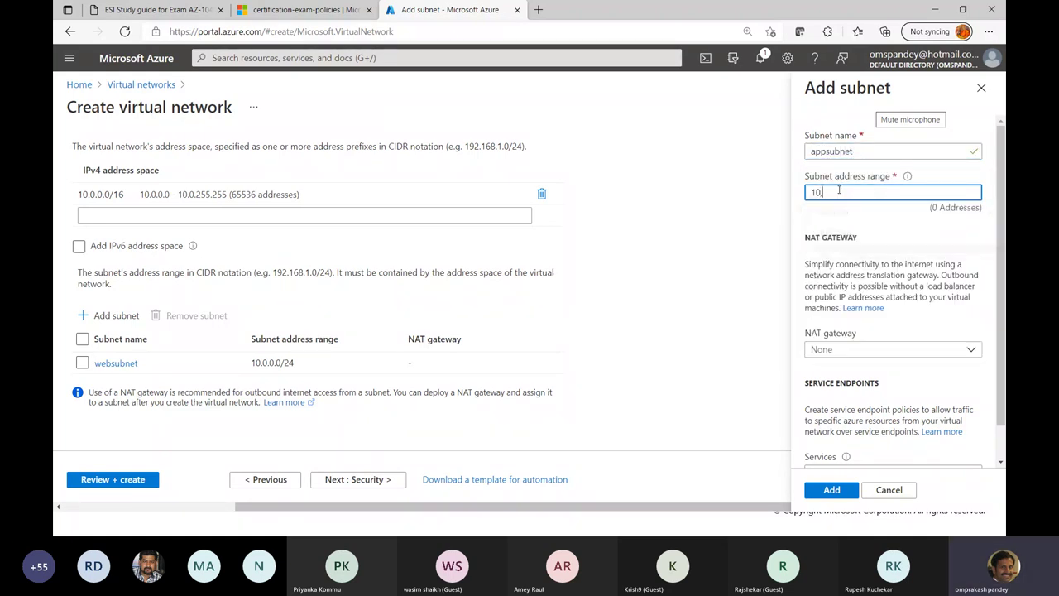
pyautogui.write('0.1.0')
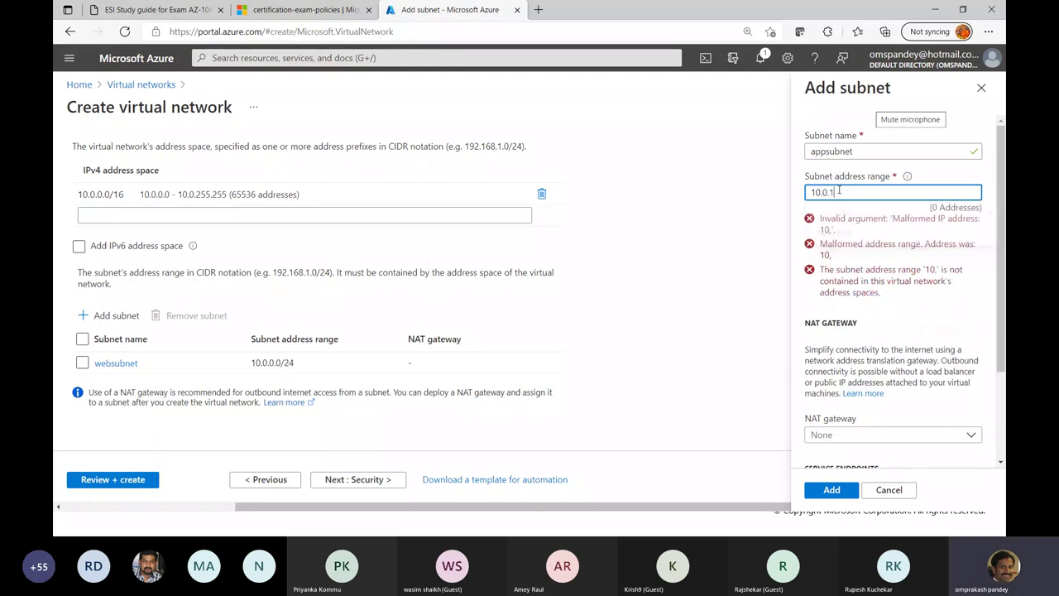
pyautogui.write('/24')
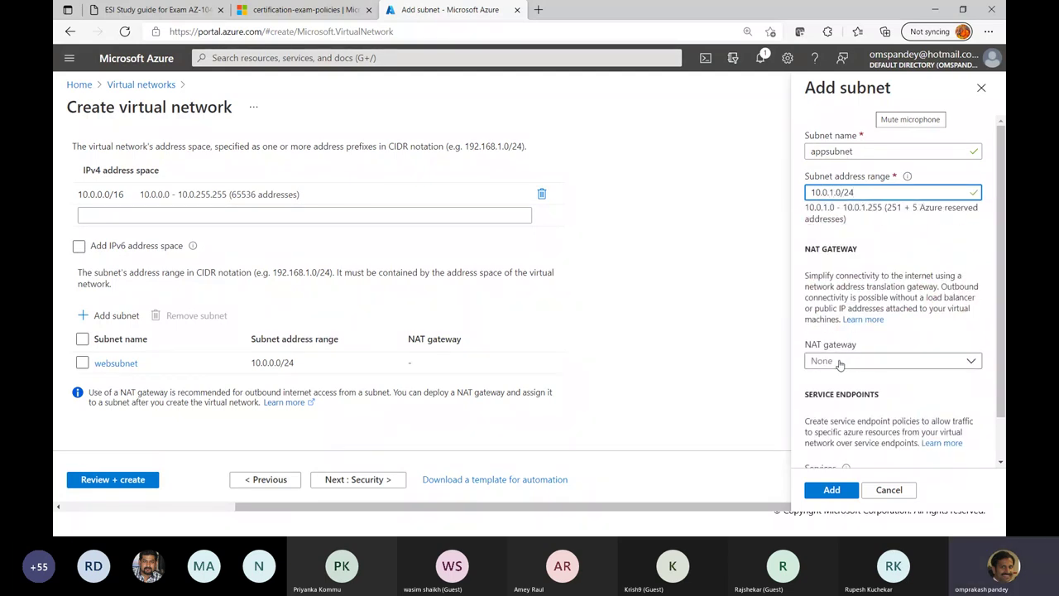
# Select the Microsoft.KeyVault and Microsoft.ServiceBus service endpoints for appsubnet and add it to the virtual network
pyautogui.scroll(-1, 851, 361)
pyautogui.click(846, 439)
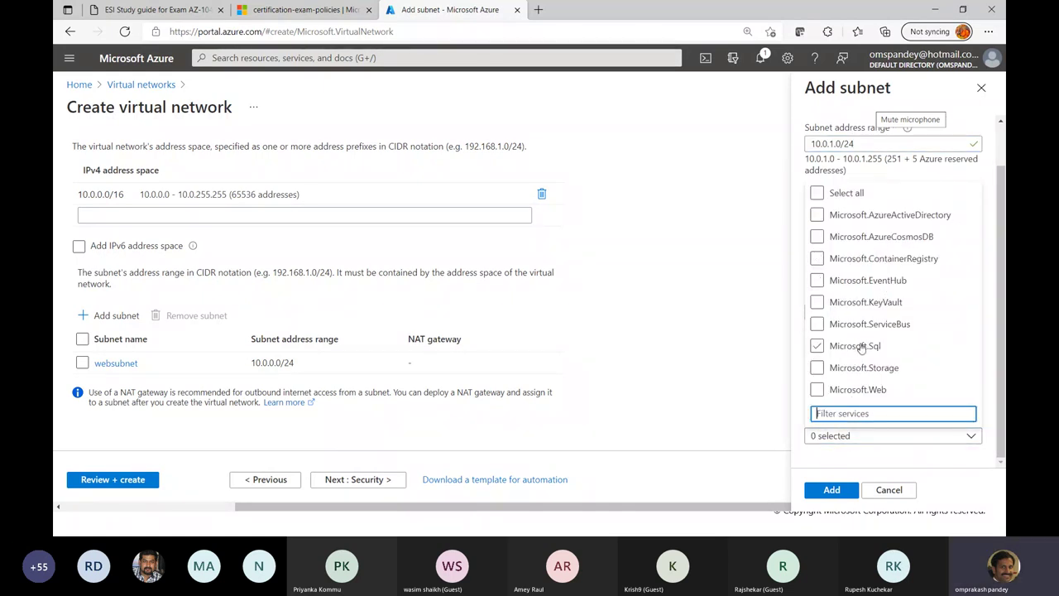
pyautogui.click(817, 303)
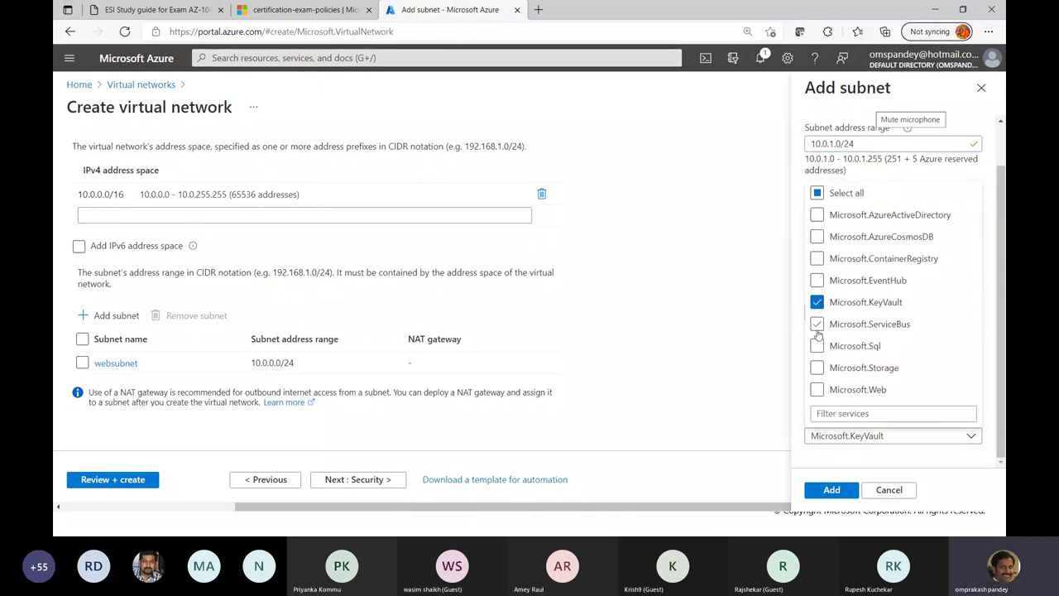
pyautogui.click(817, 323)
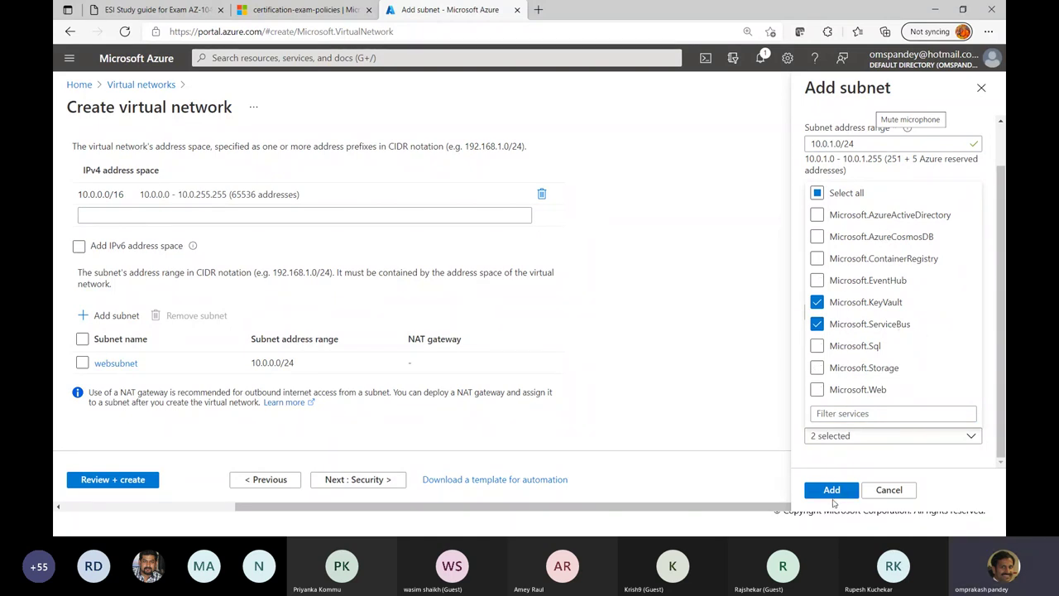
pyautogui.click(878, 456)
pyautogui.click(834, 490)
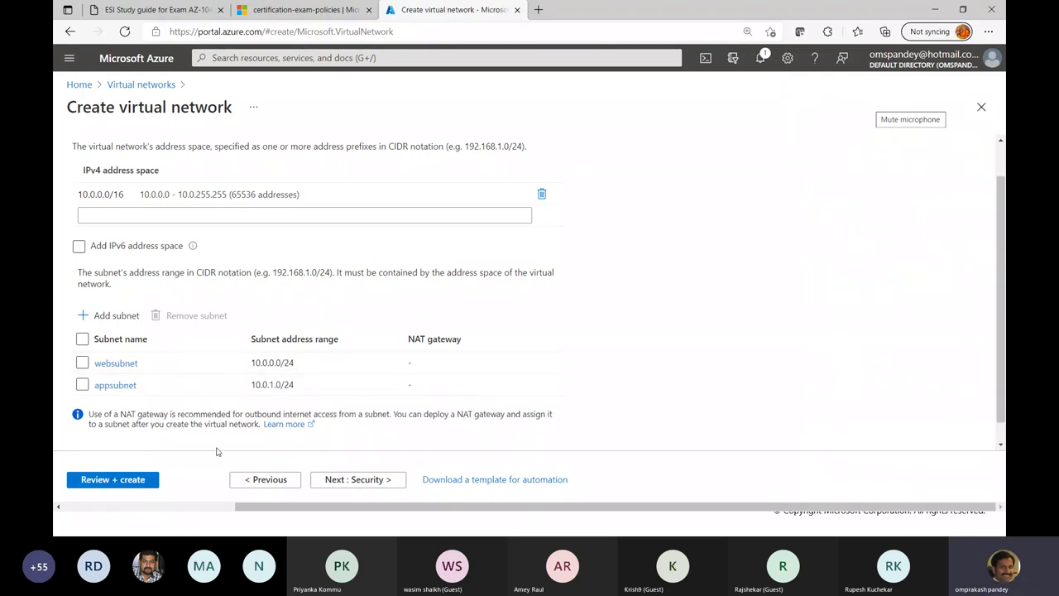
# Start a third subnet named dbsubnet with the address range 10.0.2.0/24
pyautogui.click(110, 318)
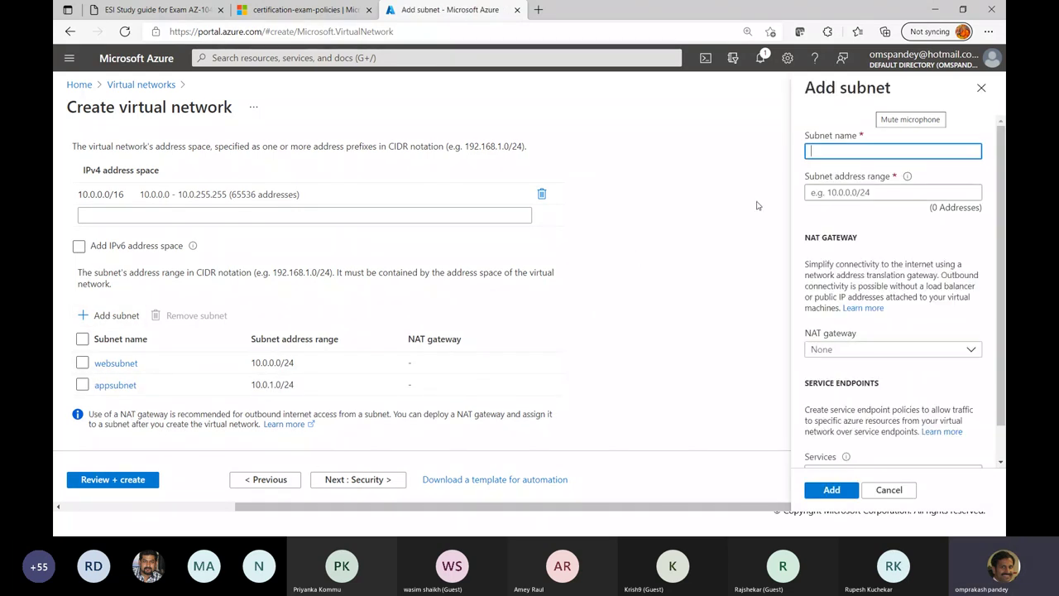
pyautogui.moveTo(913, 176)
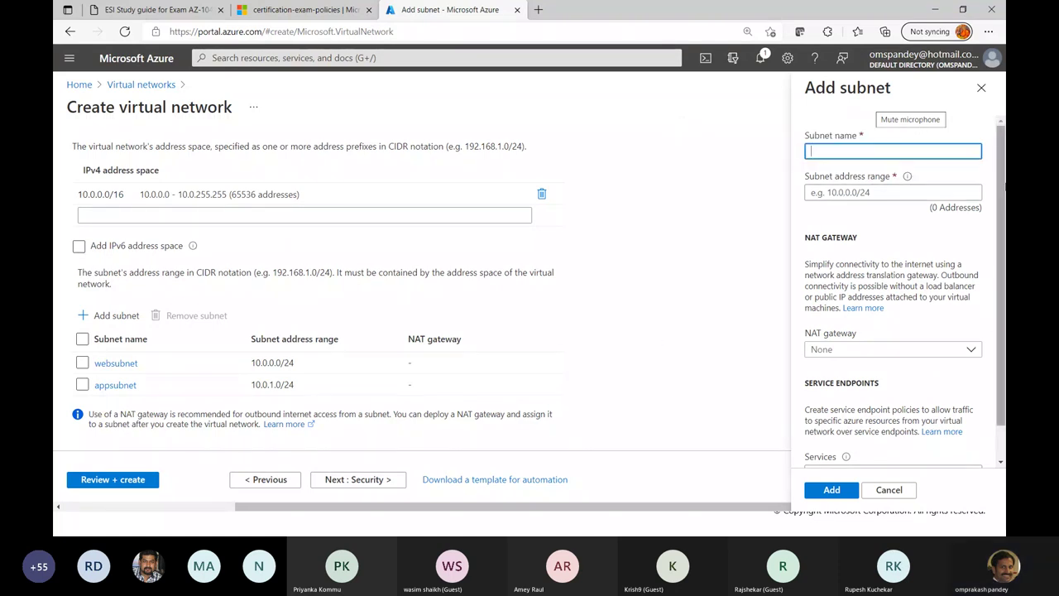
pyautogui.write('dbs')
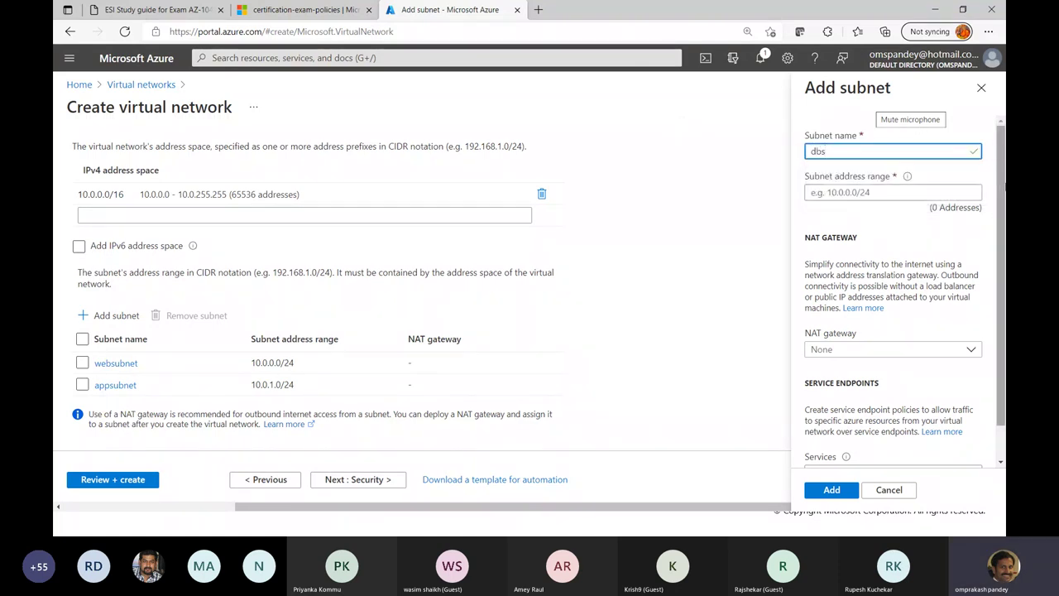
pyautogui.write('ubnet')
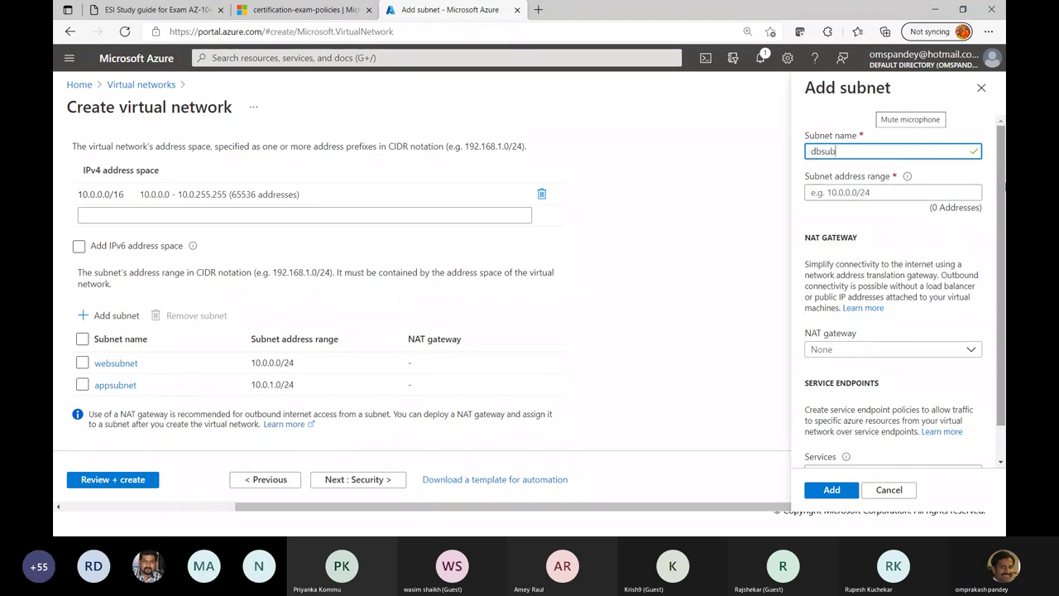
pyautogui.click(886, 195)
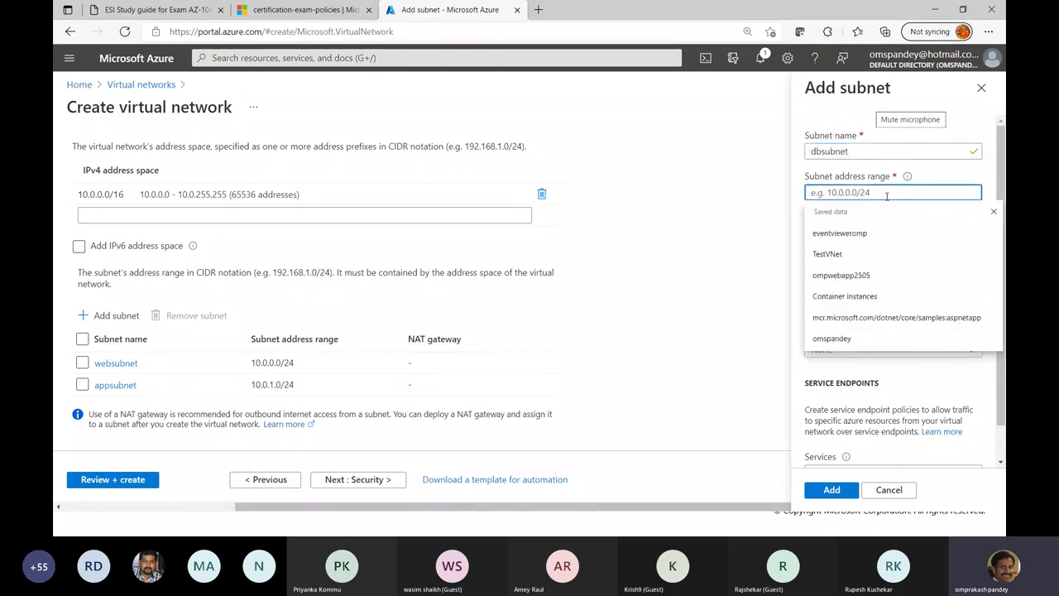
pyautogui.write('10.')
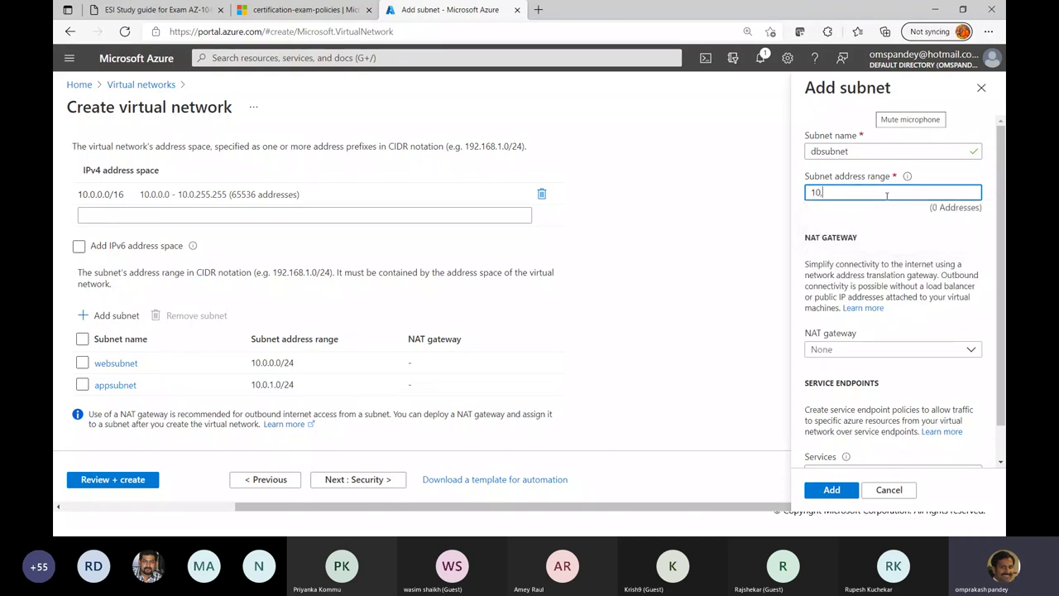
pyautogui.write('0.2.0/24')
# Select the Microsoft.Sql, Microsoft.Storage and Microsoft.AzureCosmosDB service endpoints for dbsubnet and add it to the virtual network
pyautogui.scroll(-2, 850, 394)
pyautogui.click(850, 436)
pyautogui.click(839, 344)
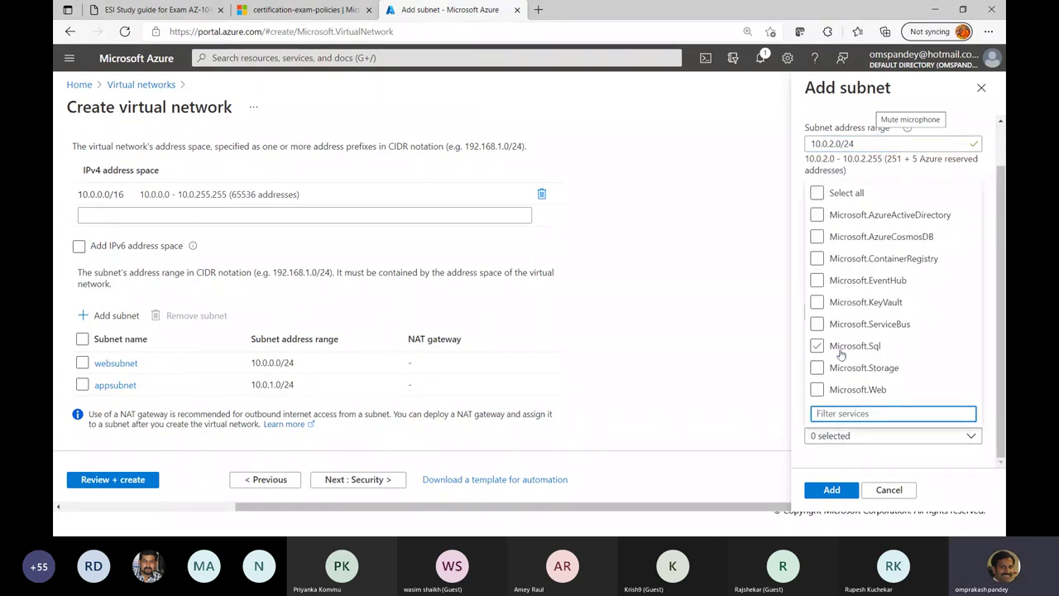
pyautogui.click(817, 348)
pyautogui.click(818, 369)
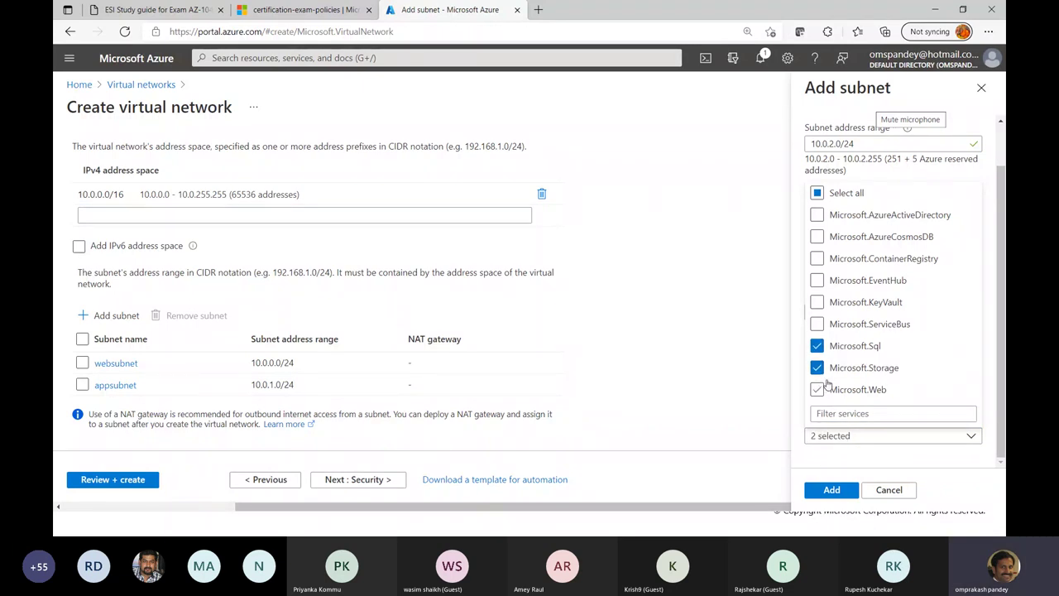
pyautogui.click(817, 237)
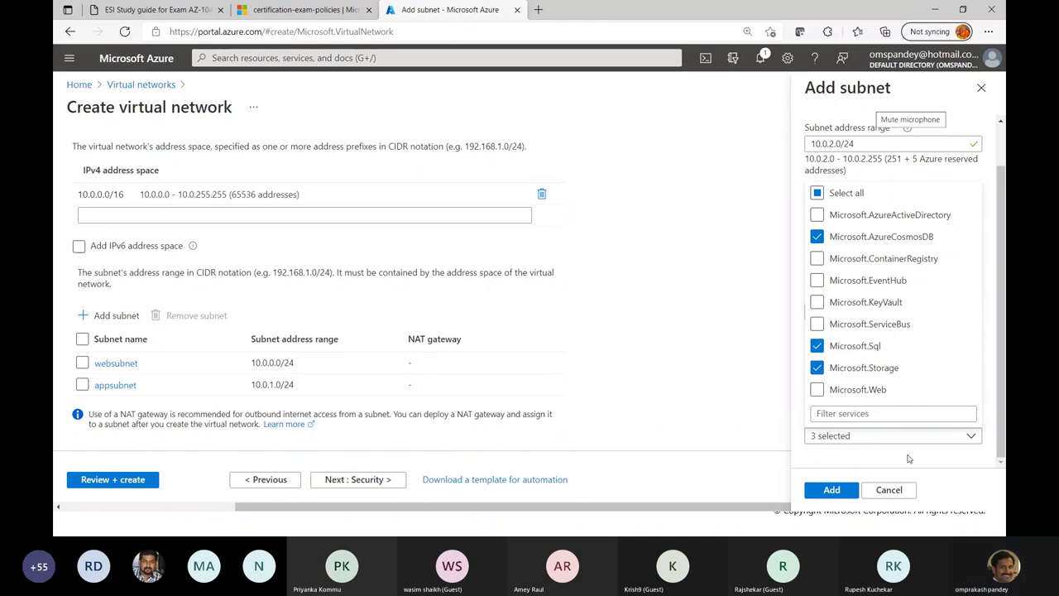
pyautogui.click(907, 458)
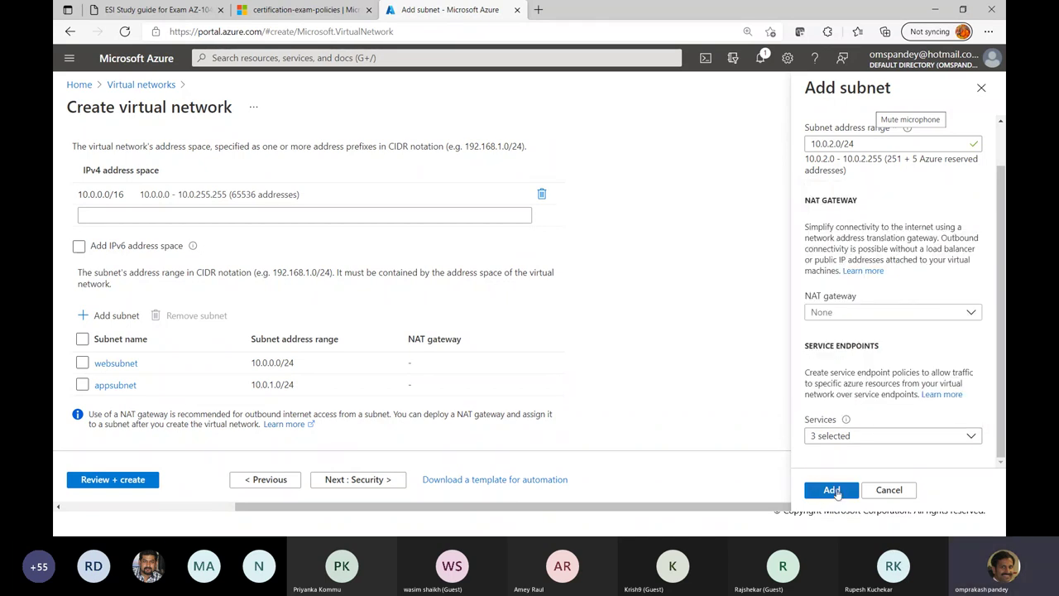
pyautogui.click(831, 490)
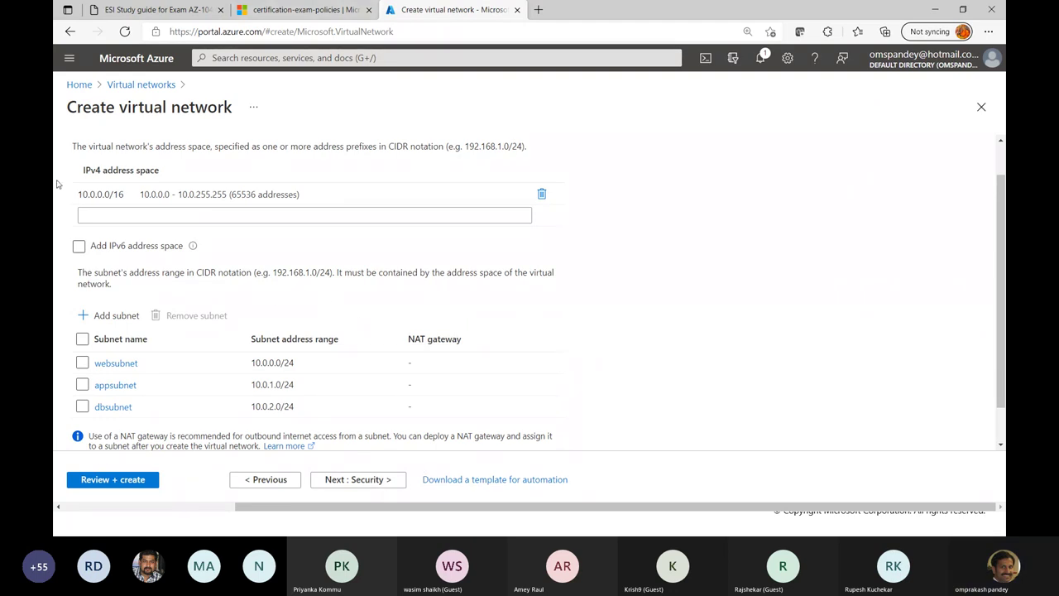
# Continue to the security settings, enable BastionHost and name the bastion synergeticsbastion
pyautogui.scroll(-1, 357, 362)
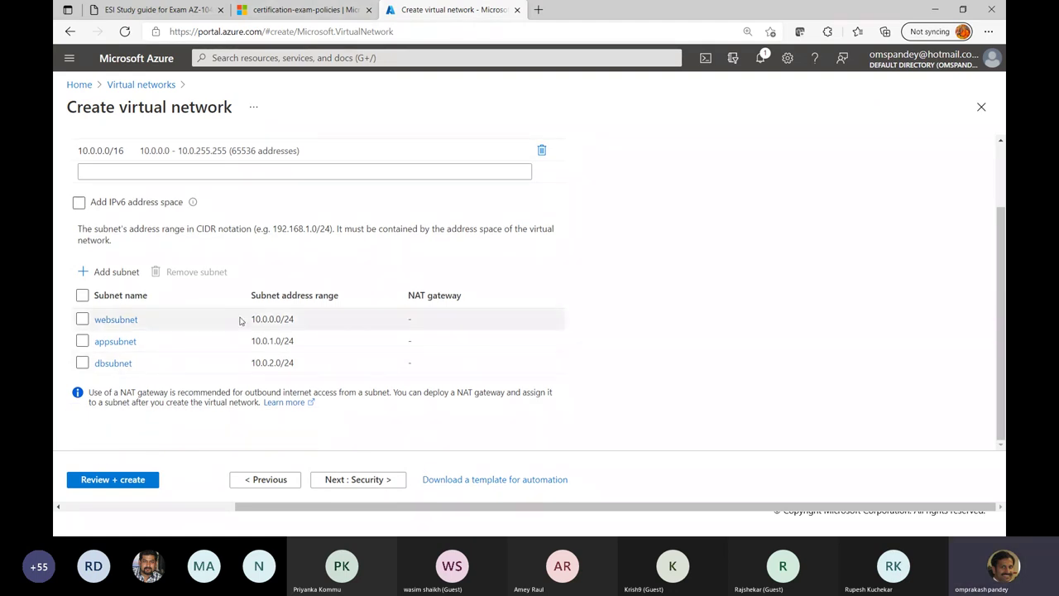
pyautogui.scroll(2, 240, 321)
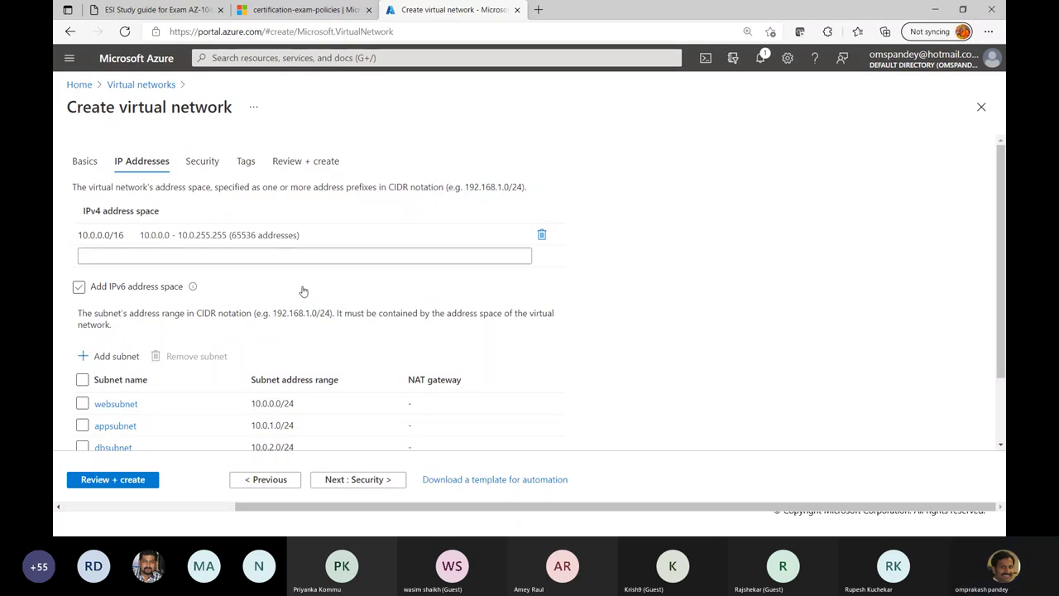
pyautogui.scroll(-1, 302, 291)
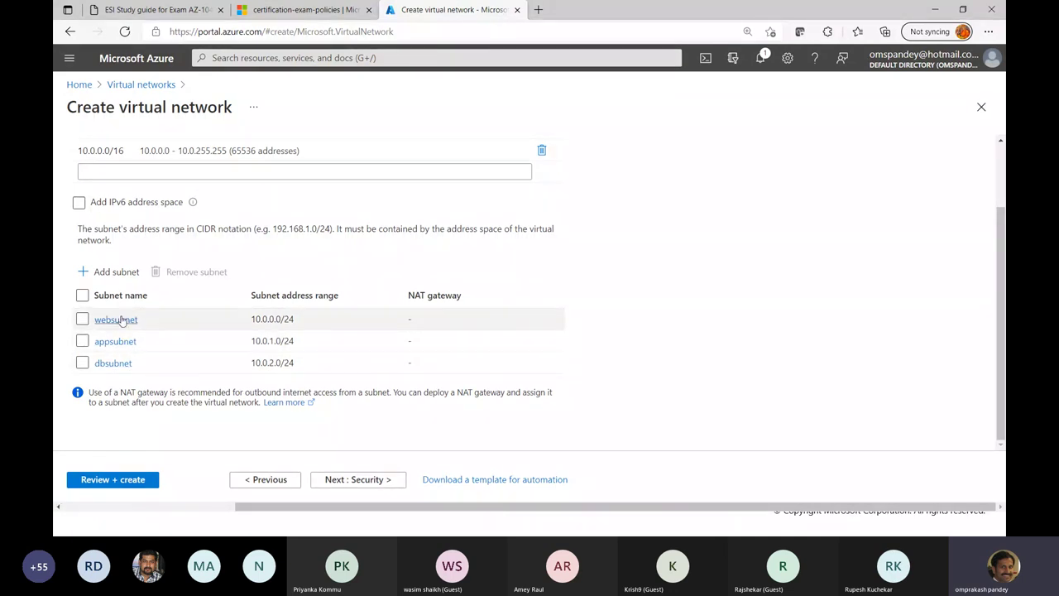
pyautogui.click(383, 481)
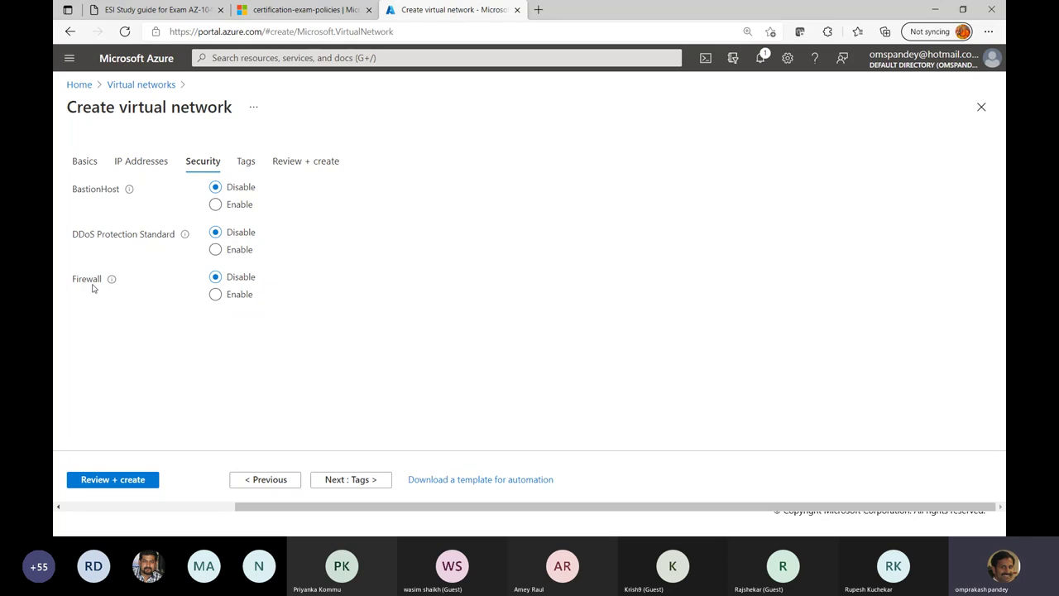
pyautogui.click(216, 205)
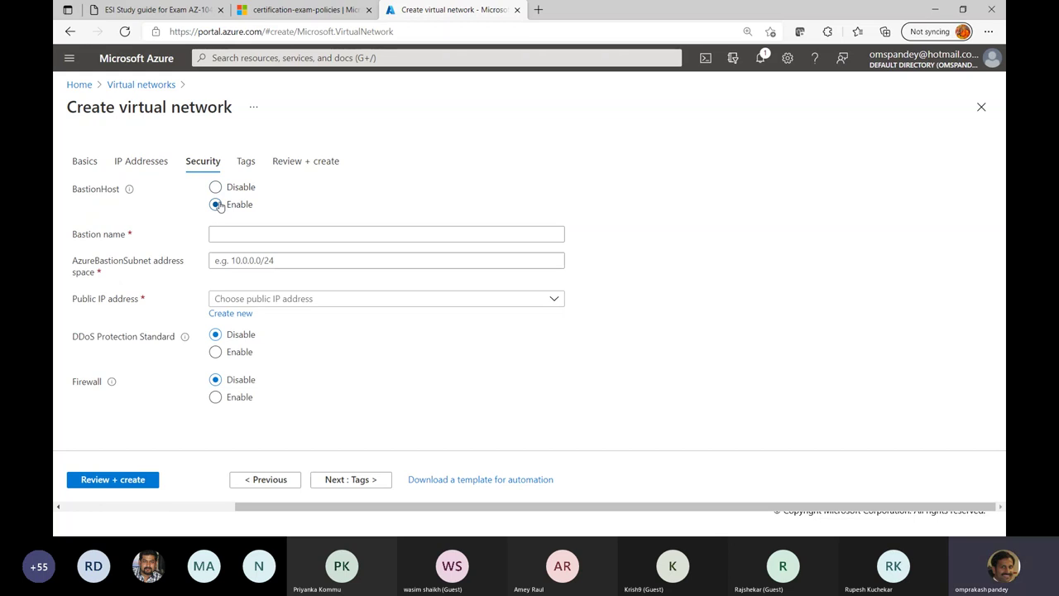
pyautogui.click(236, 234)
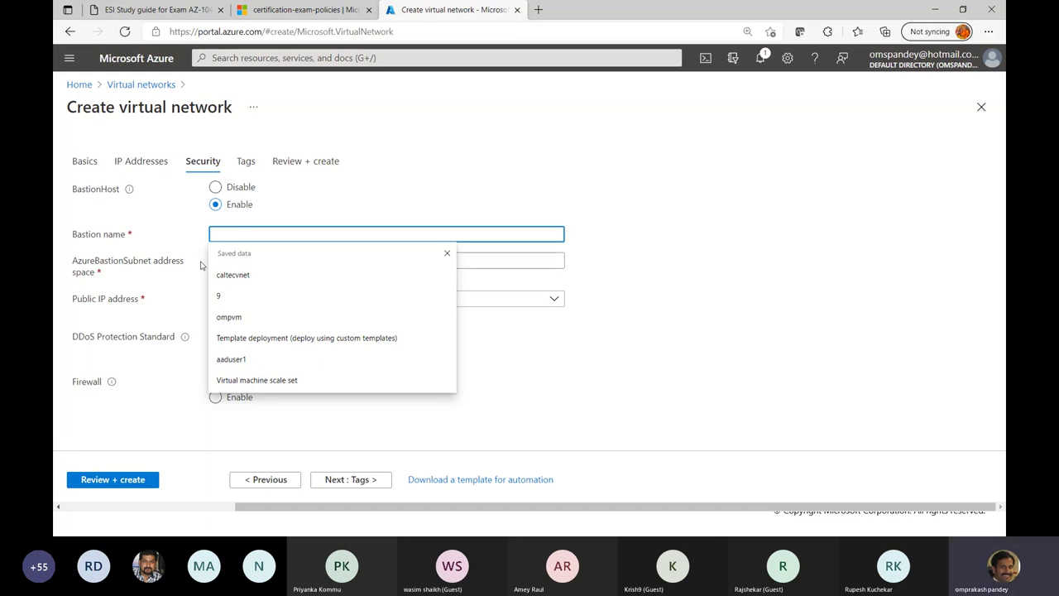
pyautogui.write('synerget')
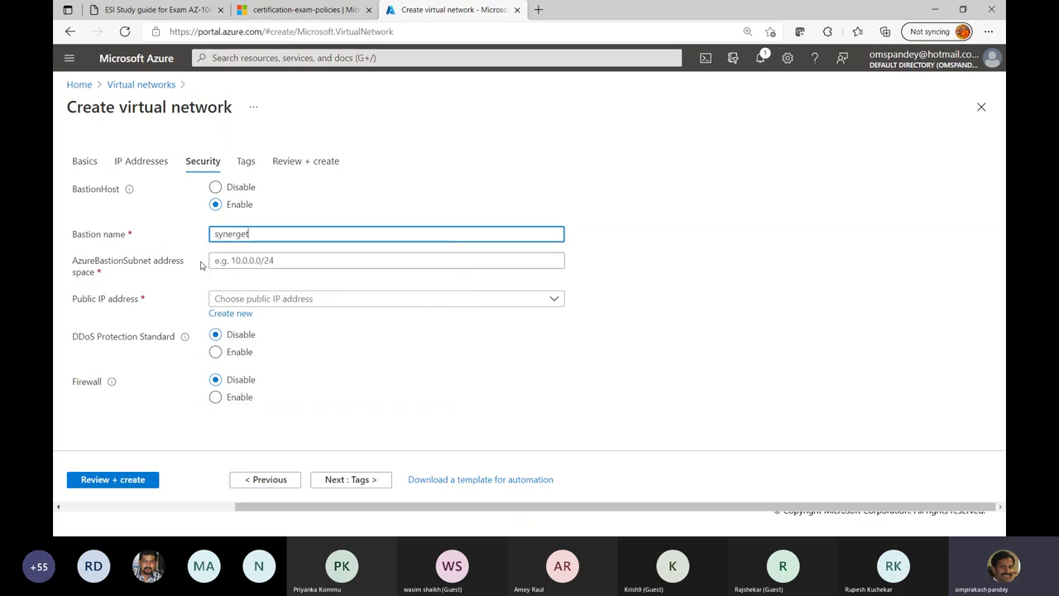
pyautogui.write('icsbastion')
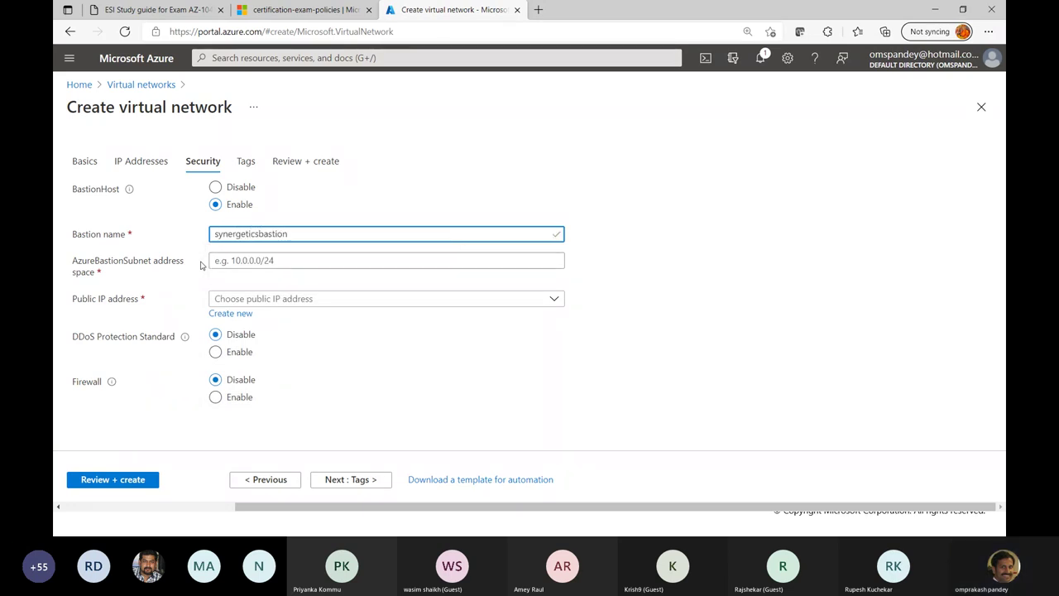
# Set the AzureBastionSubnet address space to 10.0.3.0/27
pyautogui.click(248, 261)
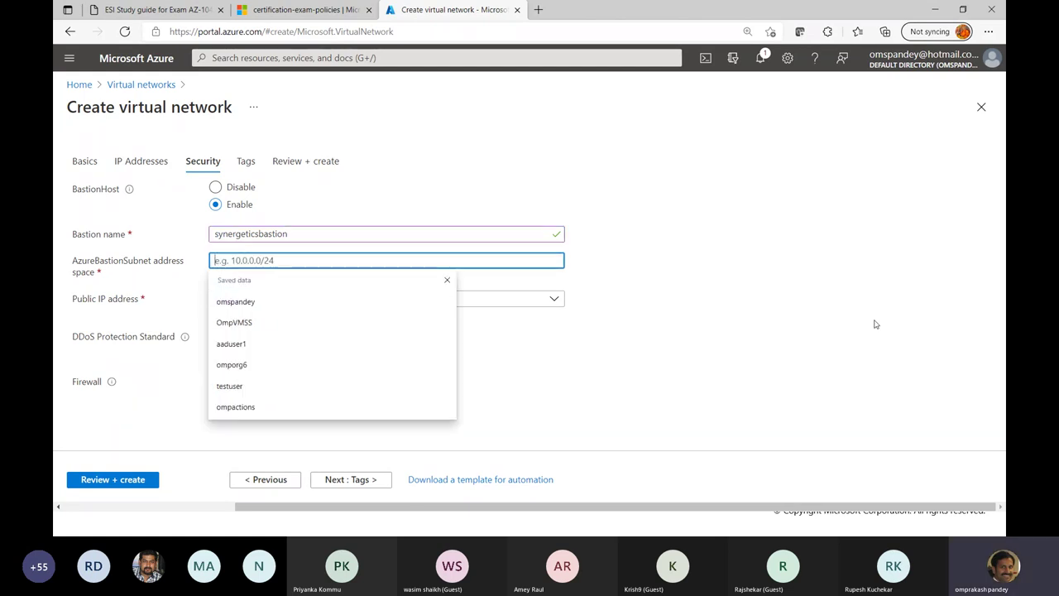
pyautogui.write('10.')
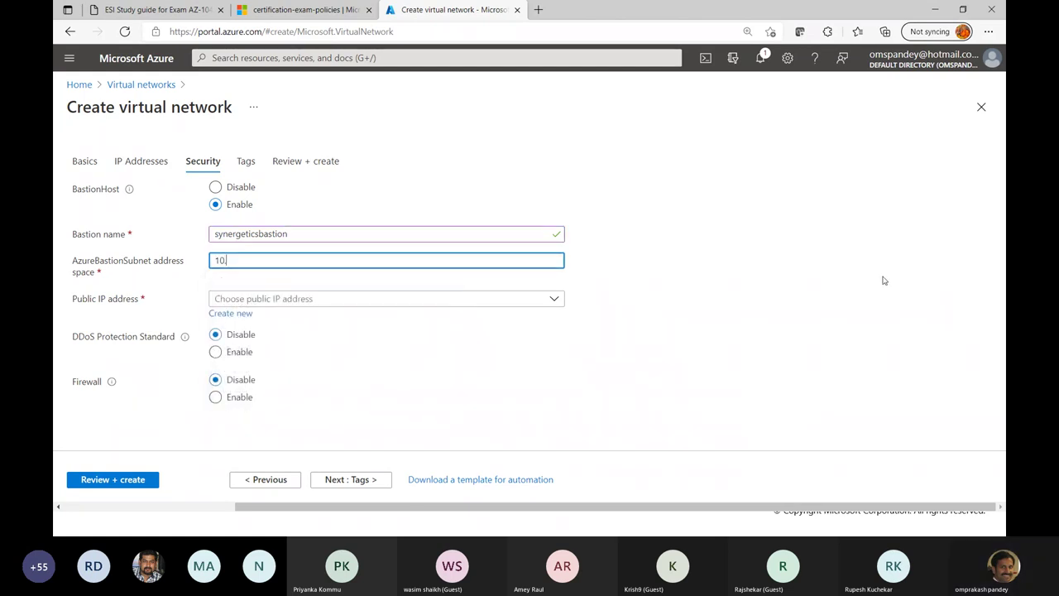
pyautogui.write('0.3.0/24')
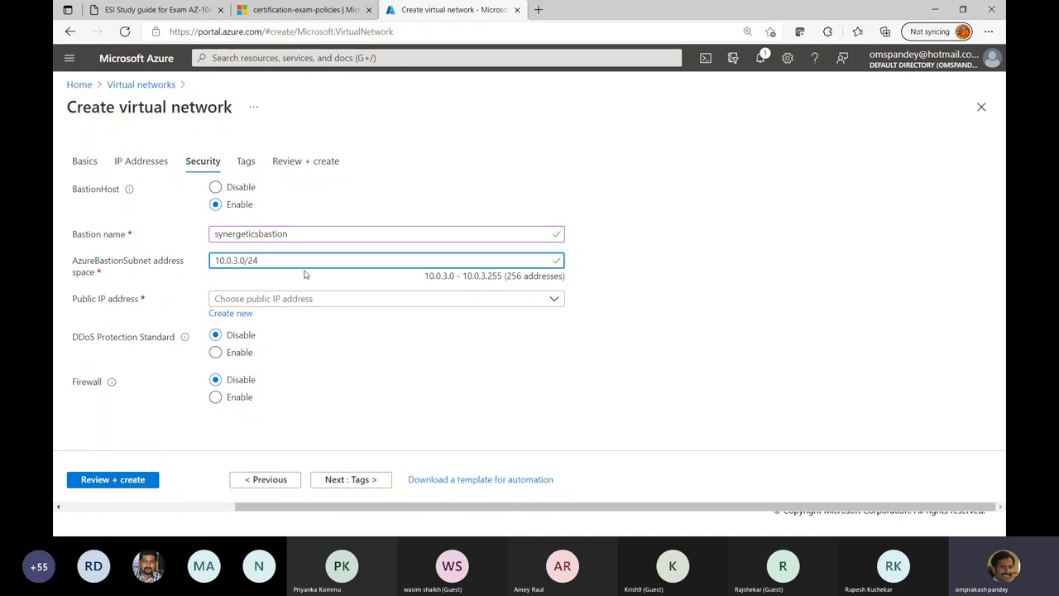
pyautogui.press('BackSpace')
pyautogui.write('7')
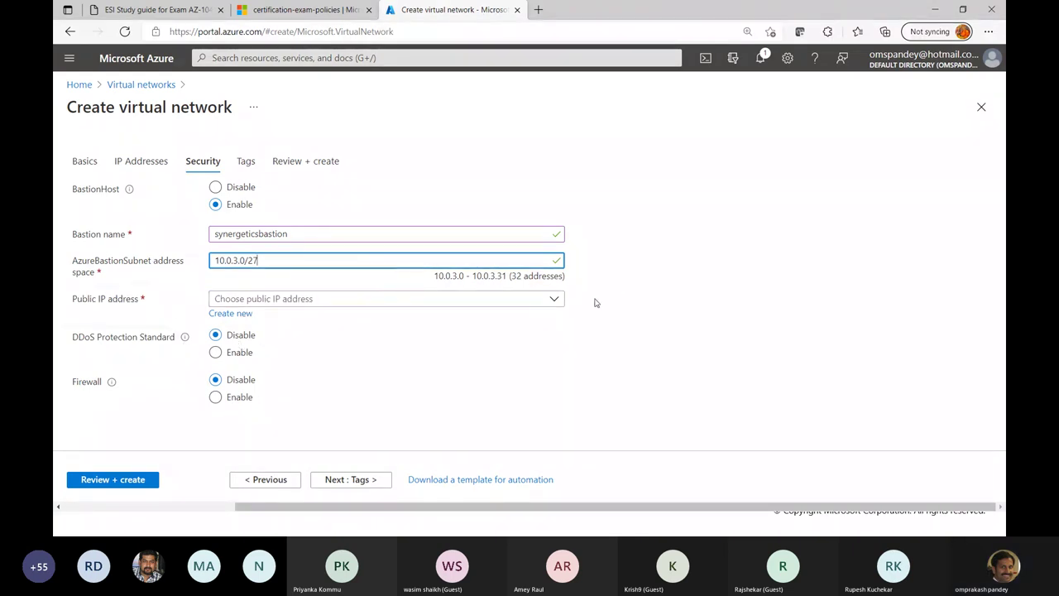
# Create a new public IP address named bastionpip for the bastion host
pyautogui.click(495, 298)
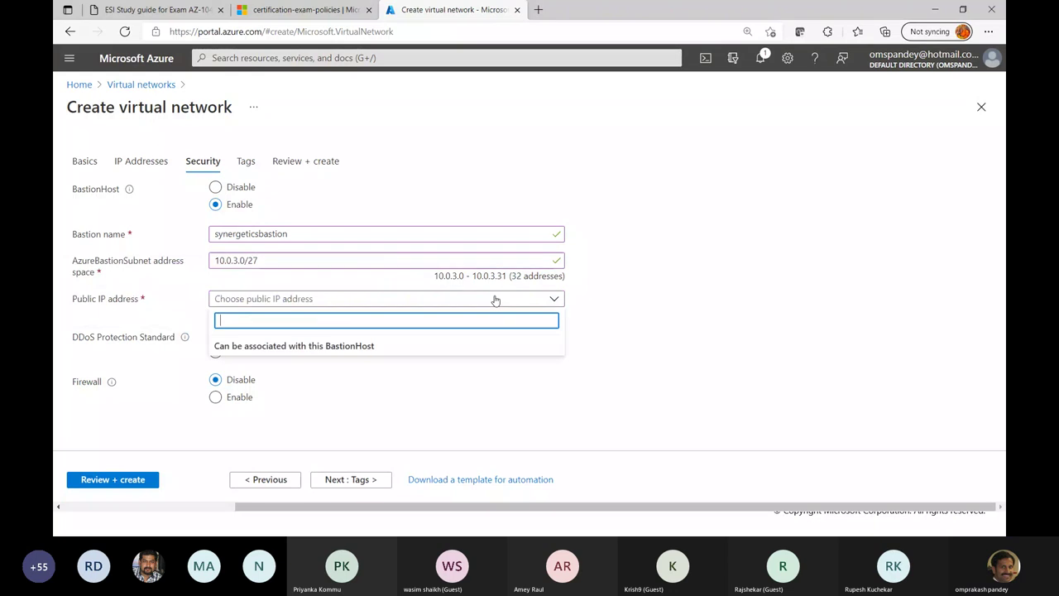
pyautogui.click(670, 299)
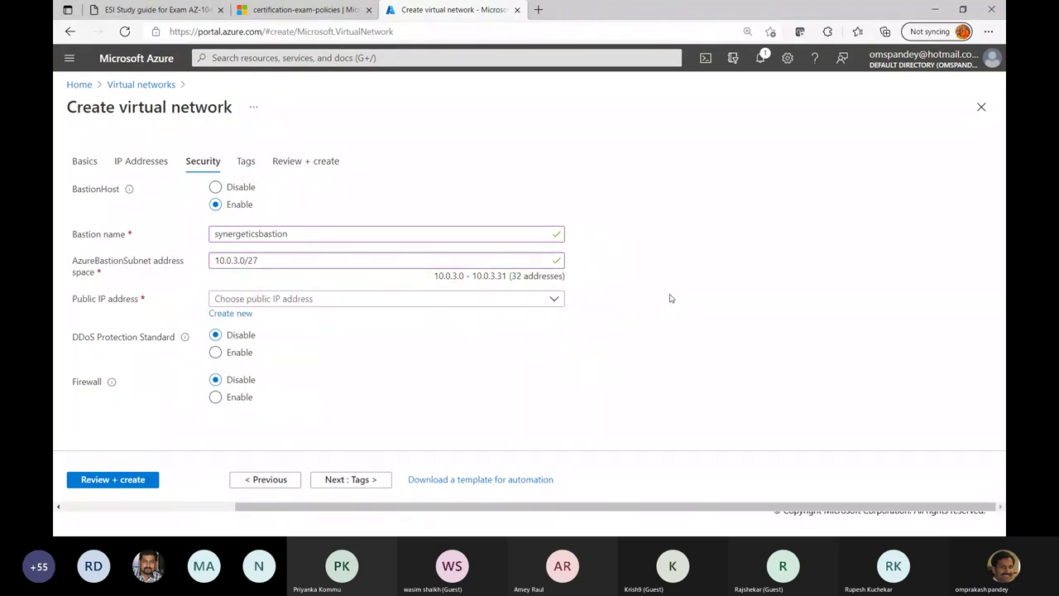
pyautogui.click(217, 315)
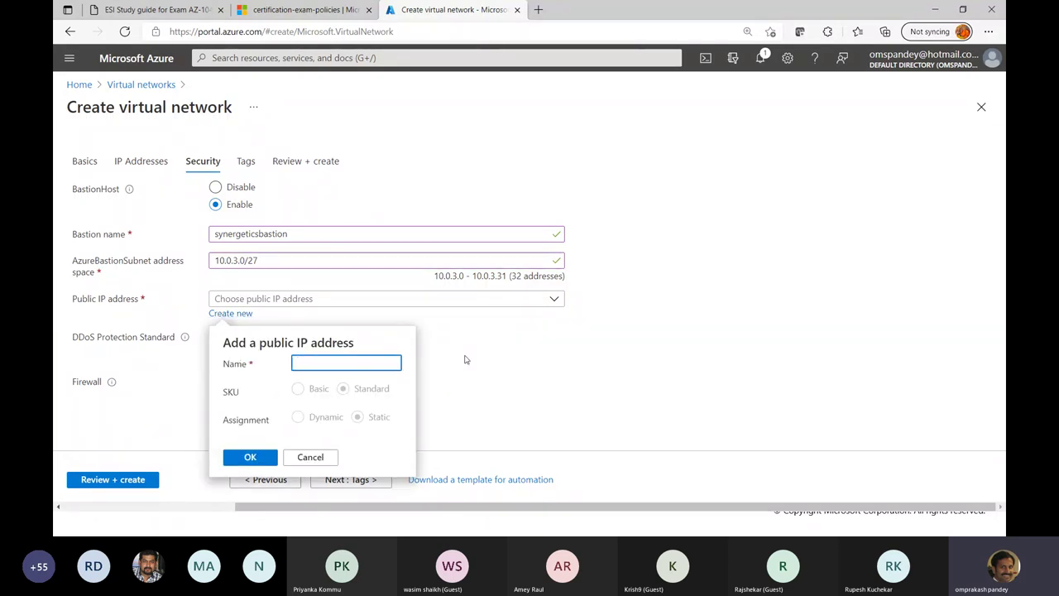
pyautogui.write('omp')
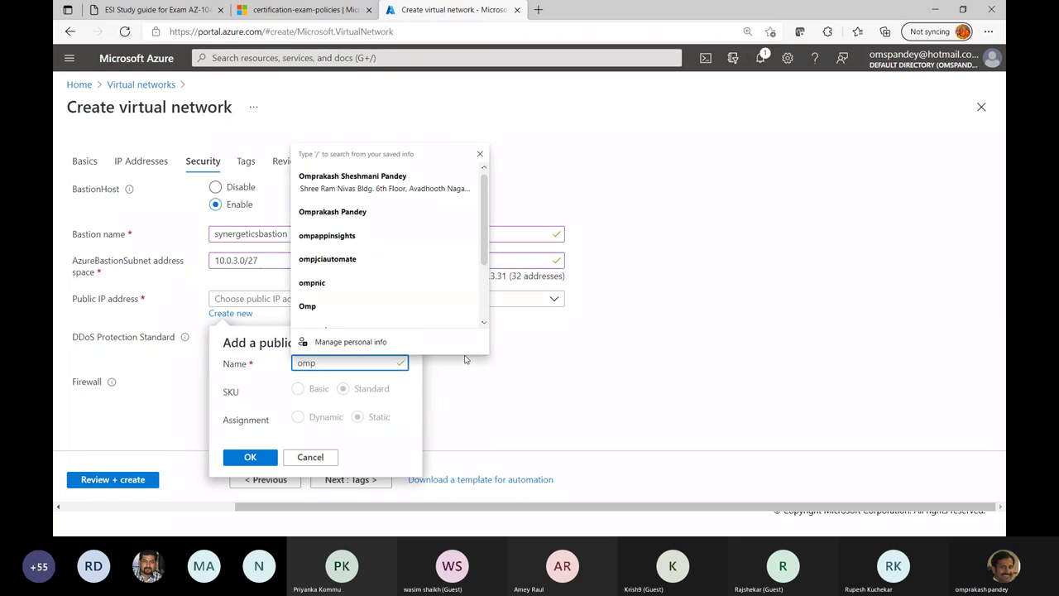
pyautogui.write('pip')
pyautogui.press('BackSpace')
pyautogui.press('BackSpace')
pyautogui.press('BackSpace')
pyautogui.press('BackSpace')
pyautogui.press('BackSpace')
pyautogui.write('bastionpip')
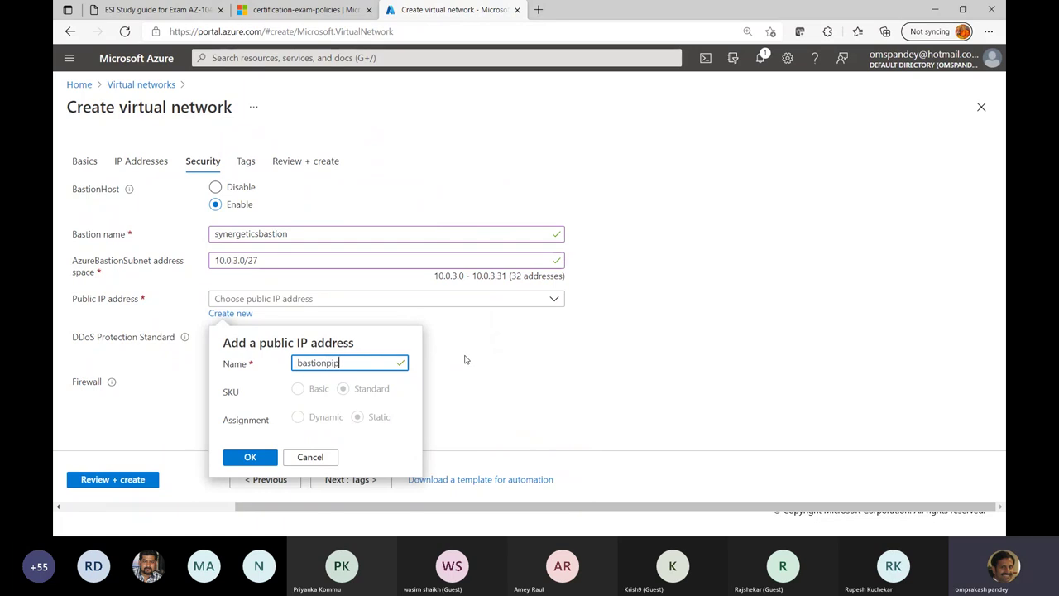
pyautogui.click(242, 460)
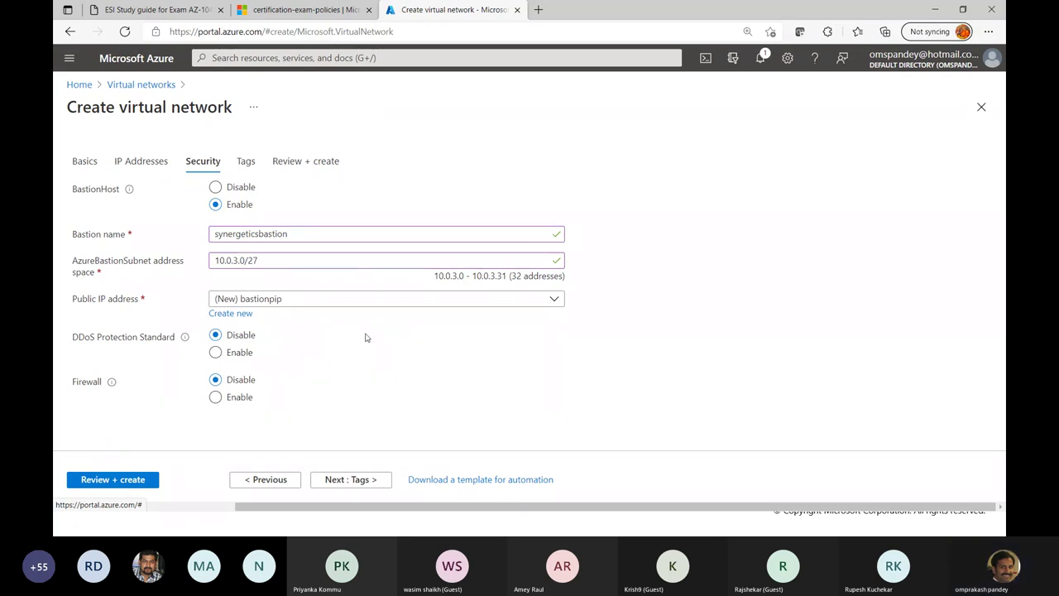
# Tag the virtual network with the name purpose and the value Synergetics Demo Session
pyautogui.click(347, 480)
pyautogui.click(175, 266)
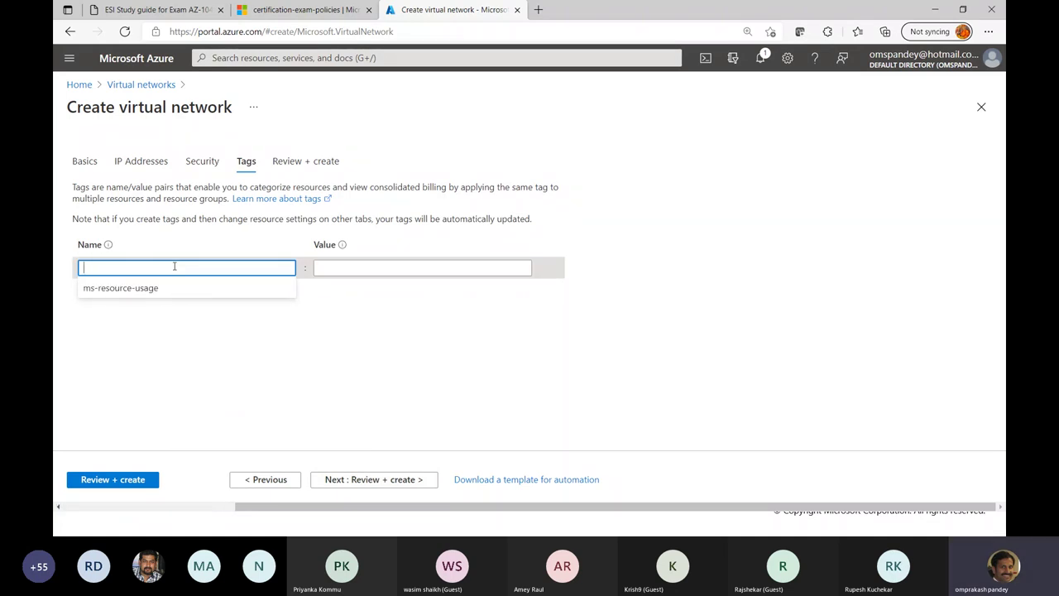
pyautogui.write('pupose')
pyautogui.press('BackSpace')
pyautogui.write('rpose')
pyautogui.press('Tab')
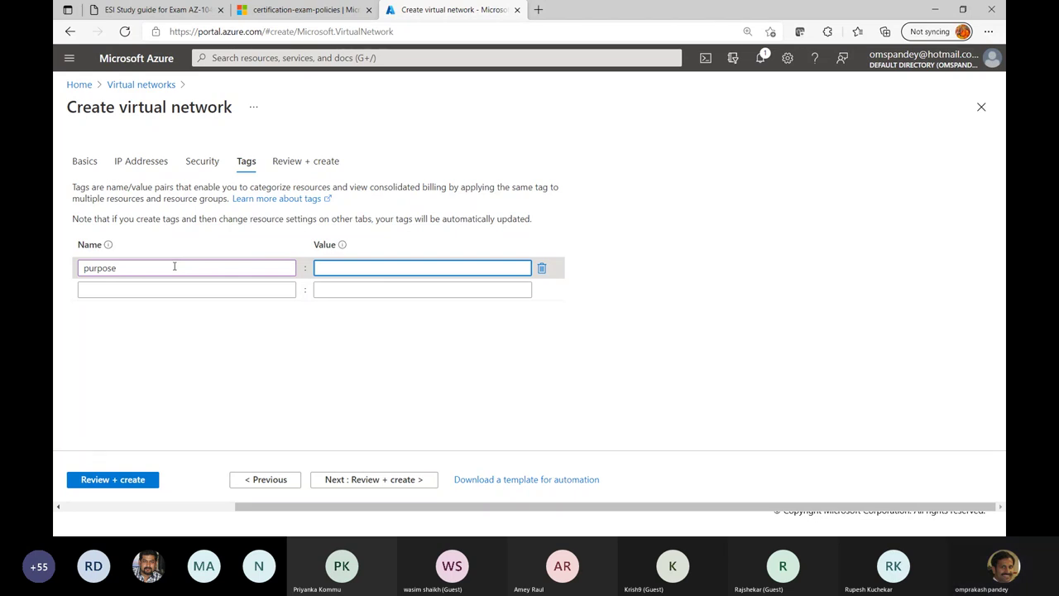
pyautogui.write('Synergetics Demo Session')
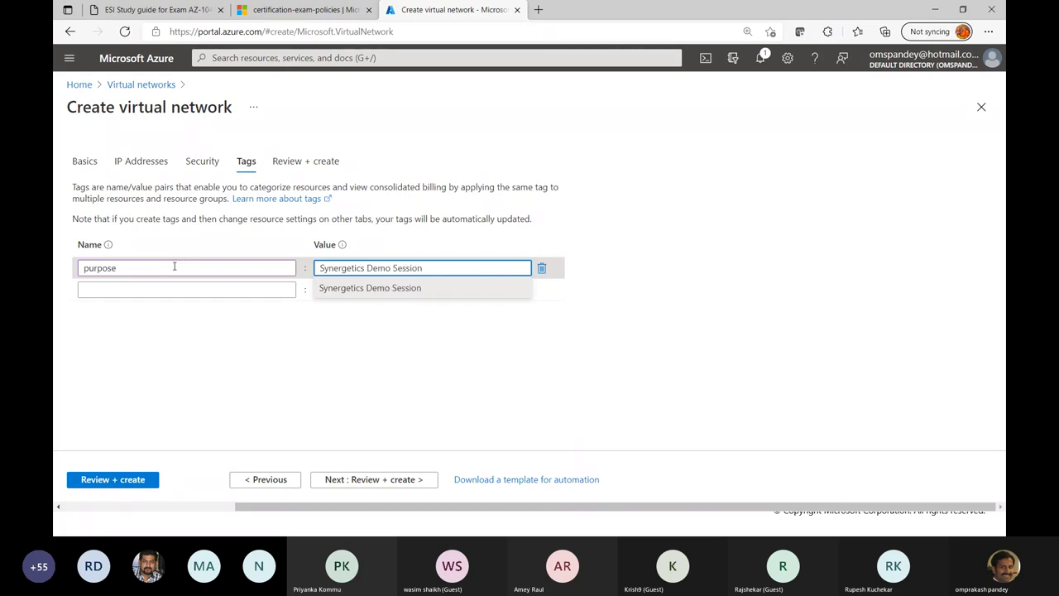
# Review and create the virtual network, and refresh its deployment overview
pyautogui.click(372, 480)
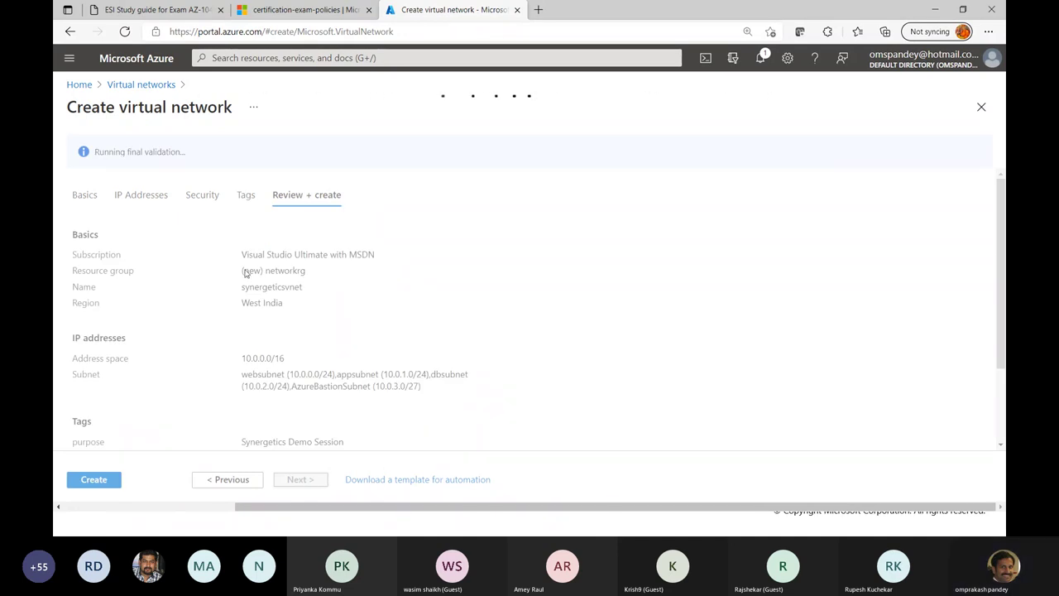
pyautogui.click(91, 480)
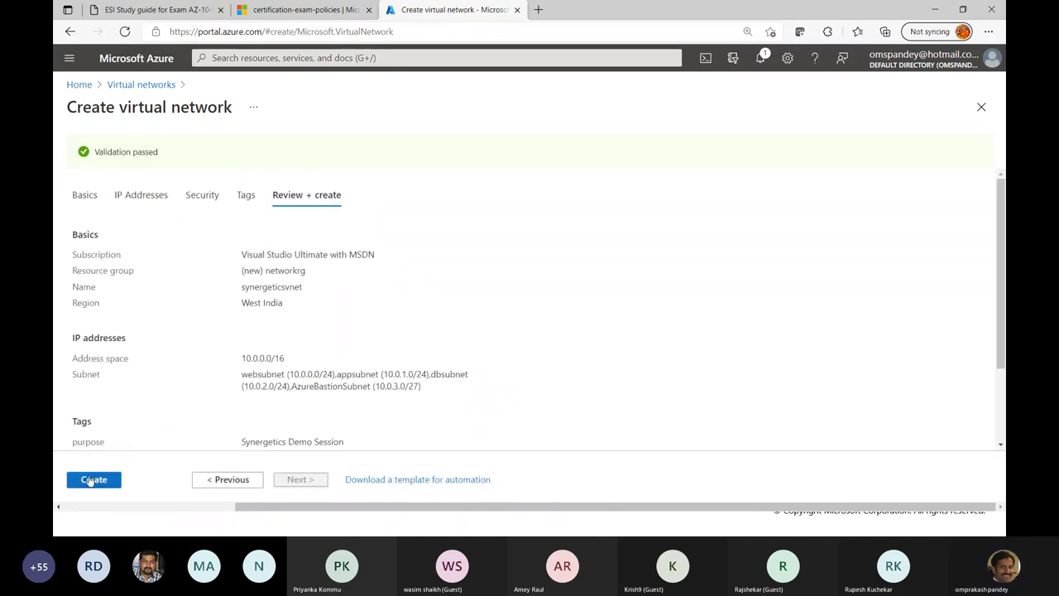
pyautogui.click(91, 481)
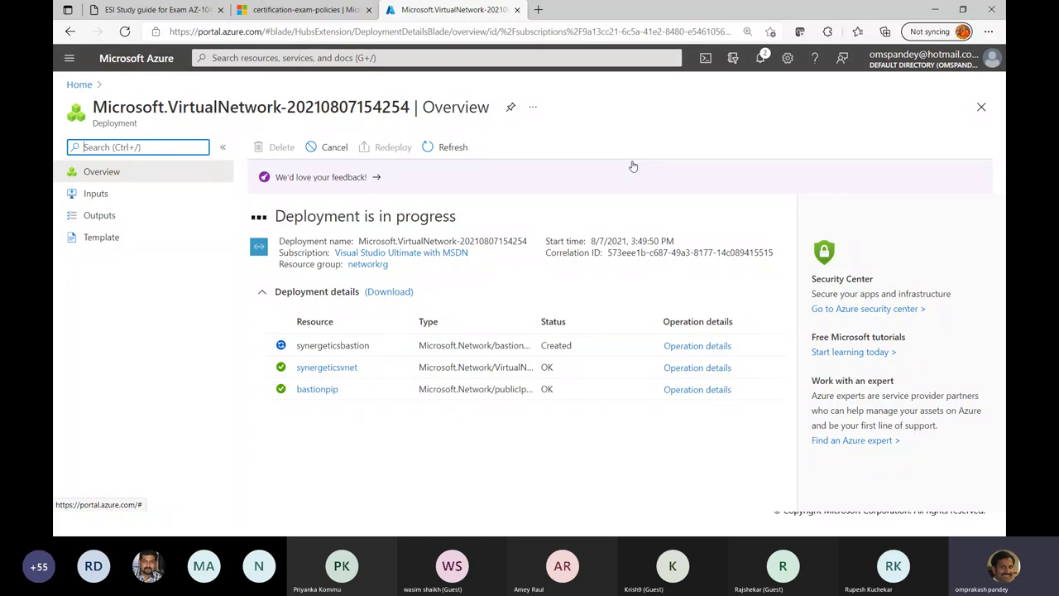
pyautogui.click(437, 148)
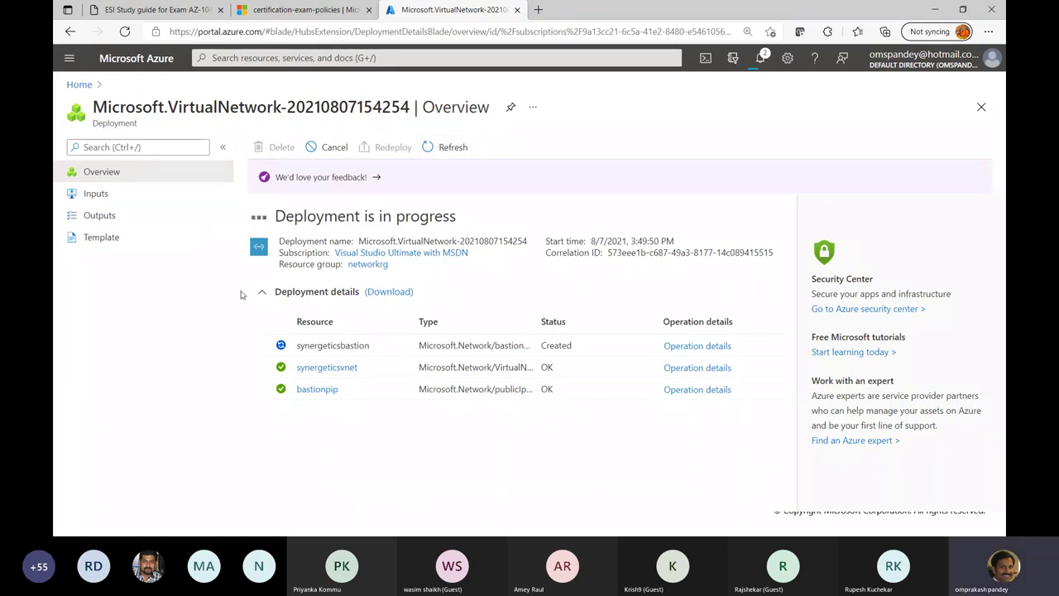
# Open synergeticsvnet from the virtual networks list and view its address space
pyautogui.click(70, 58)
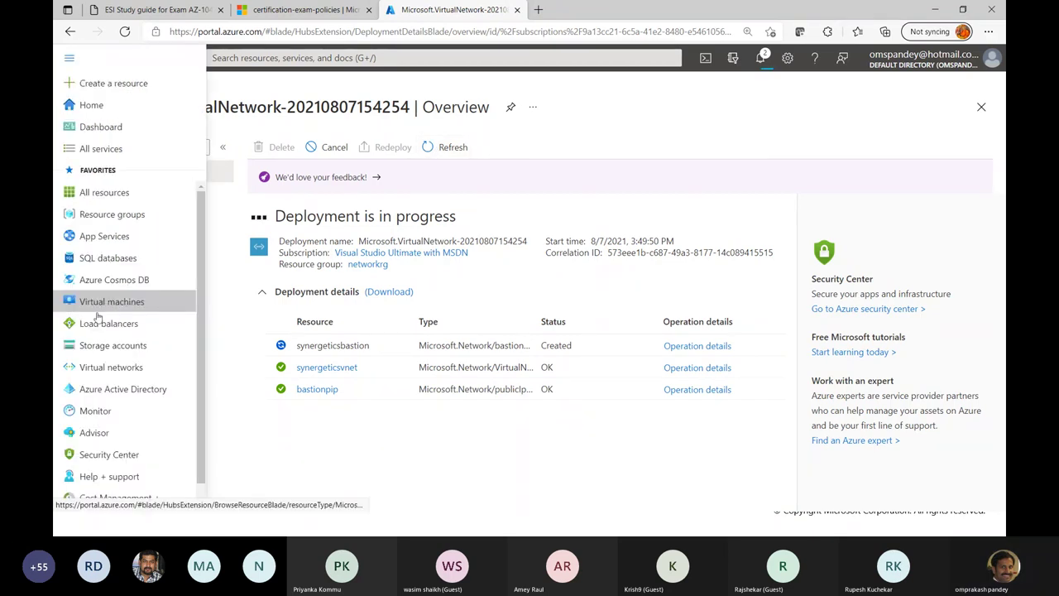
pyautogui.click(97, 367)
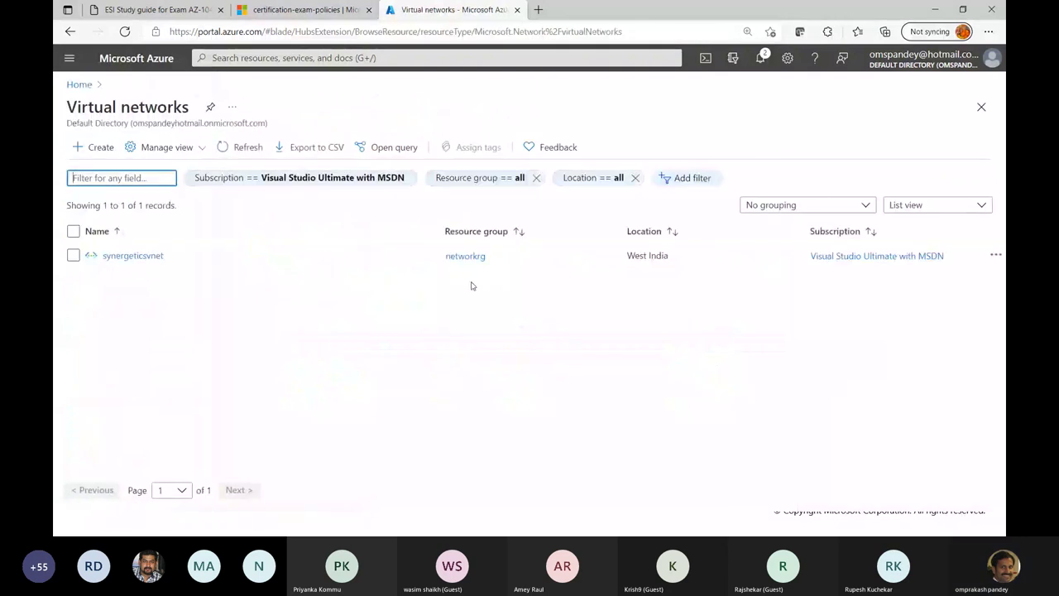
pyautogui.click(131, 256)
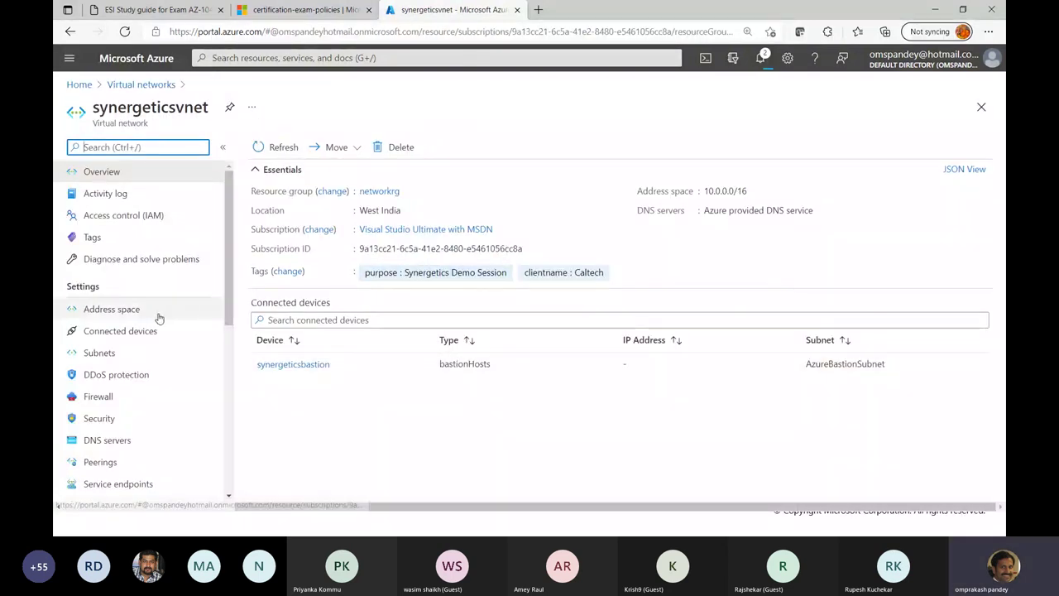
pyautogui.click(114, 310)
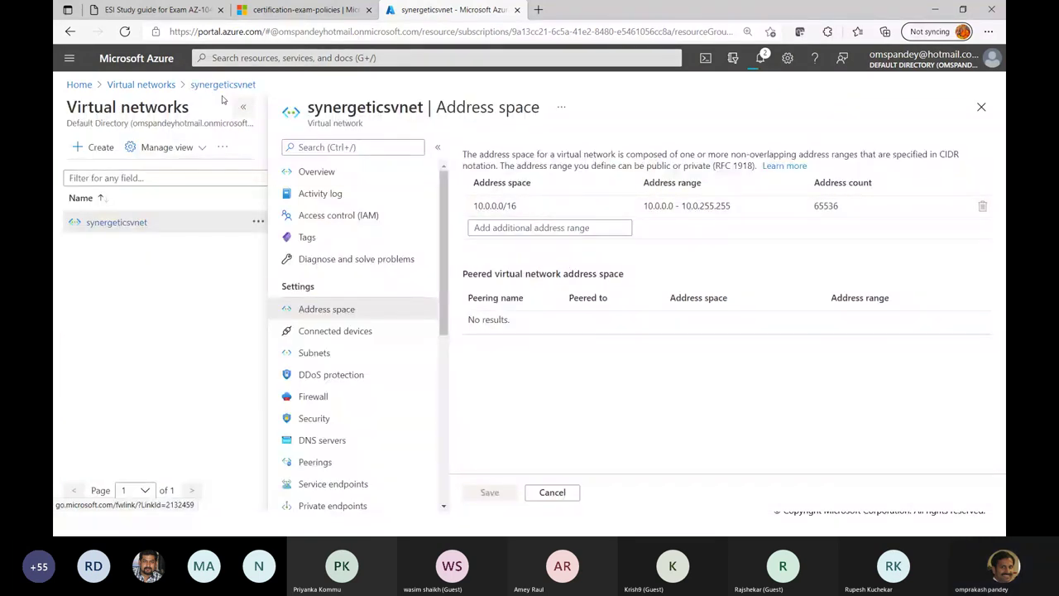
pyautogui.click(242, 108)
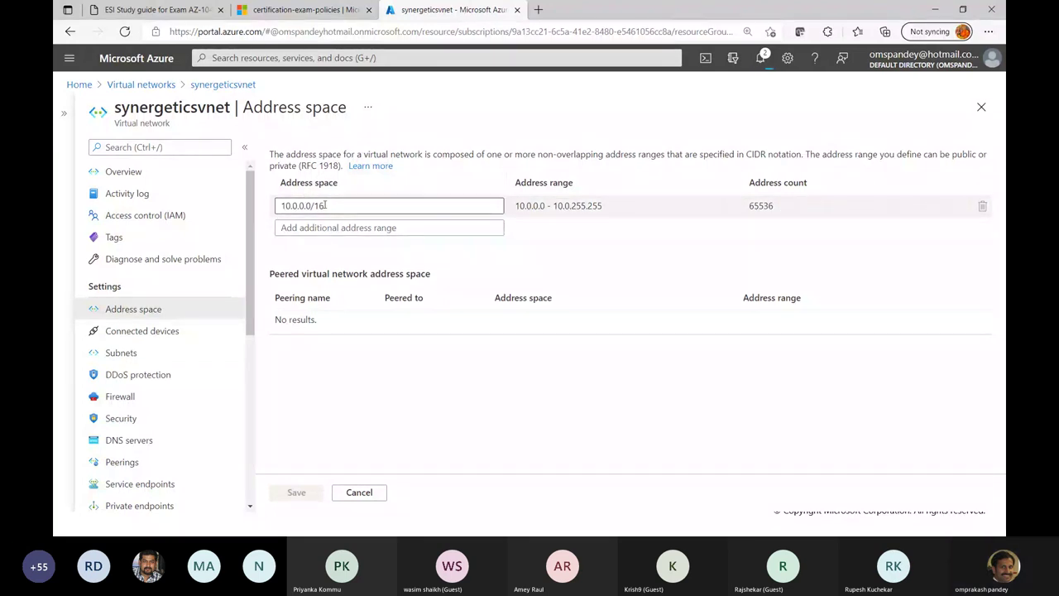
# List the subnets of synergeticsvnet and examine the available IP addresses of the web, app and DB subnets
pyautogui.click(122, 353)
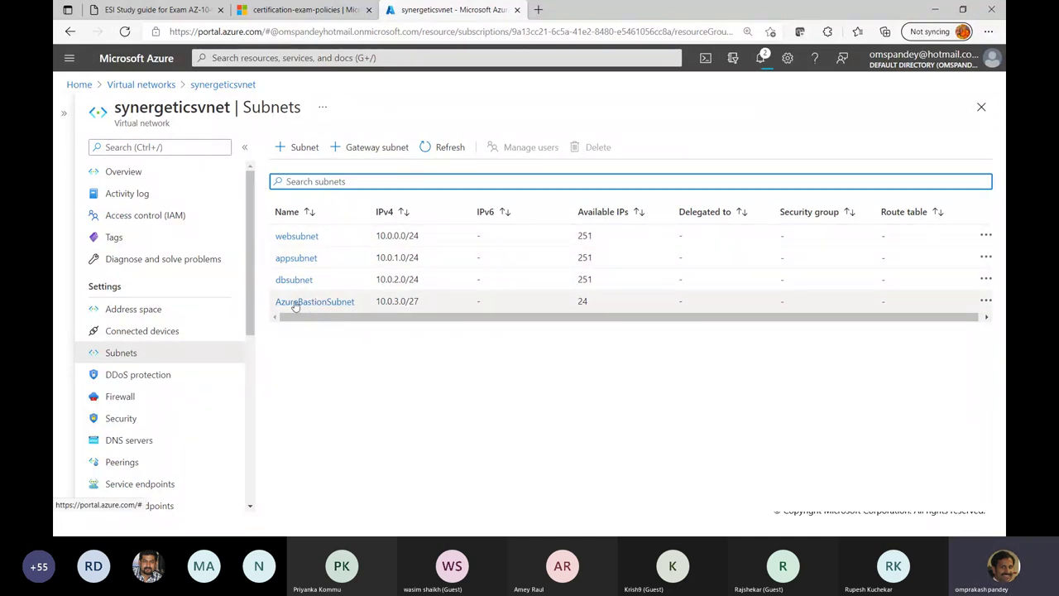
pyautogui.click(321, 306)
pyautogui.doubleClick(584, 236)
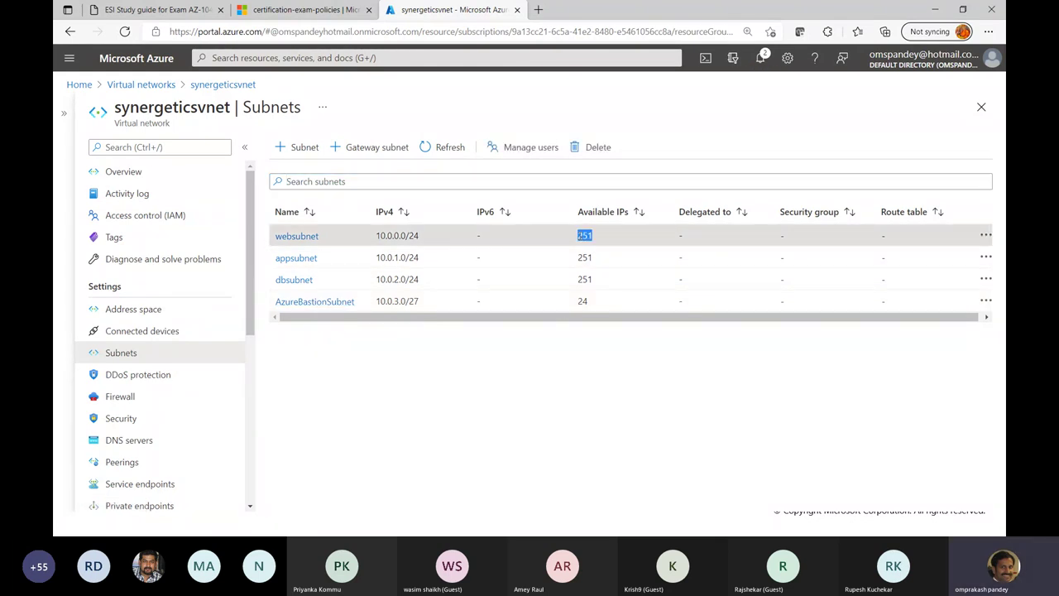
pyautogui.doubleClick(584, 257)
pyautogui.doubleClick(583, 280)
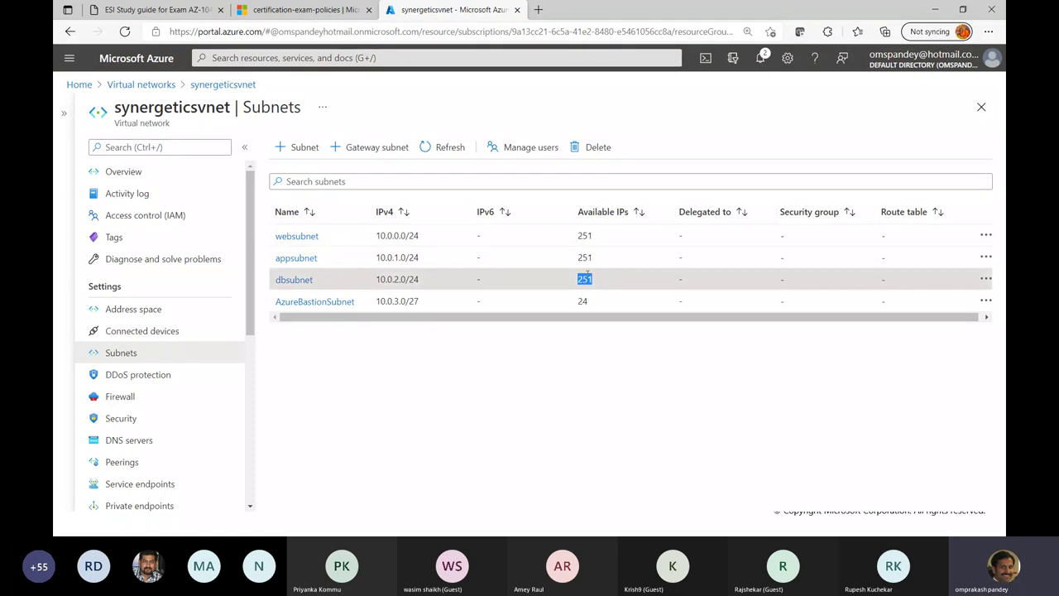
pyautogui.tripleClick(590, 236)
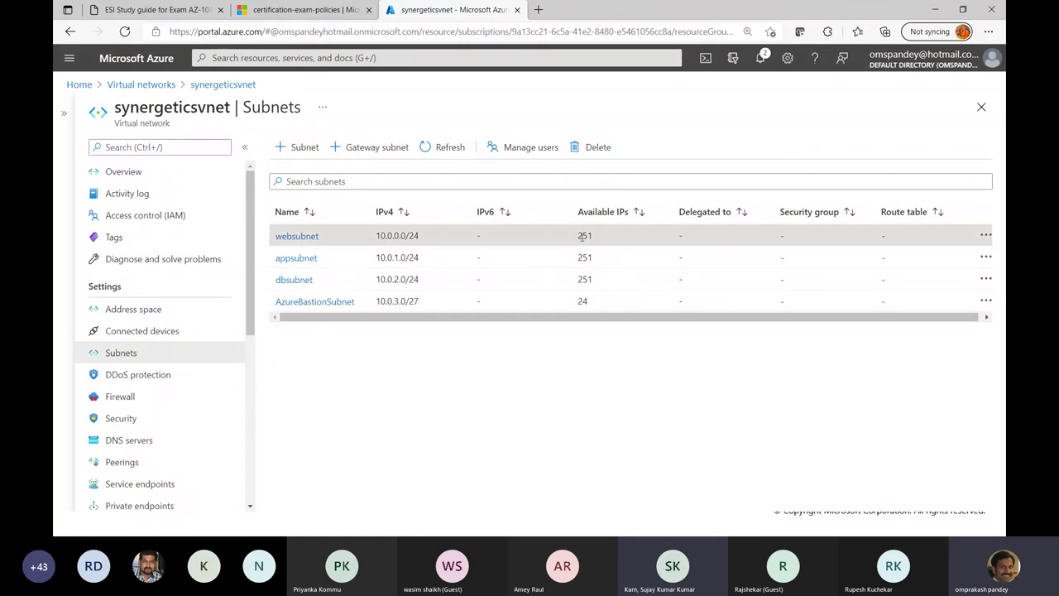
# Examine the Azure reserved addresses in the default address range of a new subnet, and discard the subnet form
pyautogui.click(303, 146)
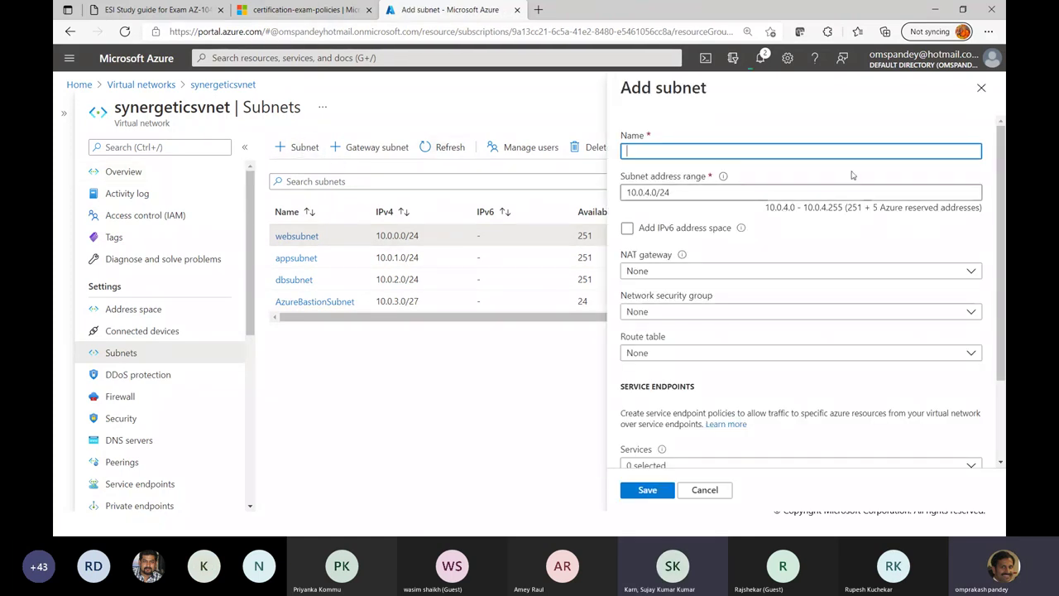
pyautogui.moveTo(874, 208); pyautogui.dragTo(984, 209)
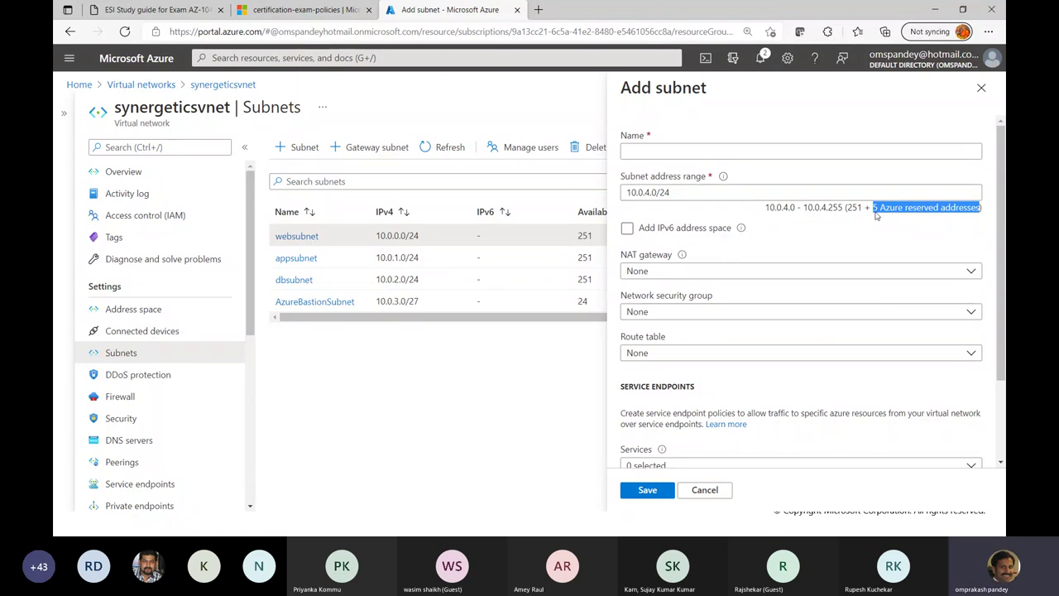
pyautogui.moveTo(865, 209); pyautogui.dragTo(984, 211)
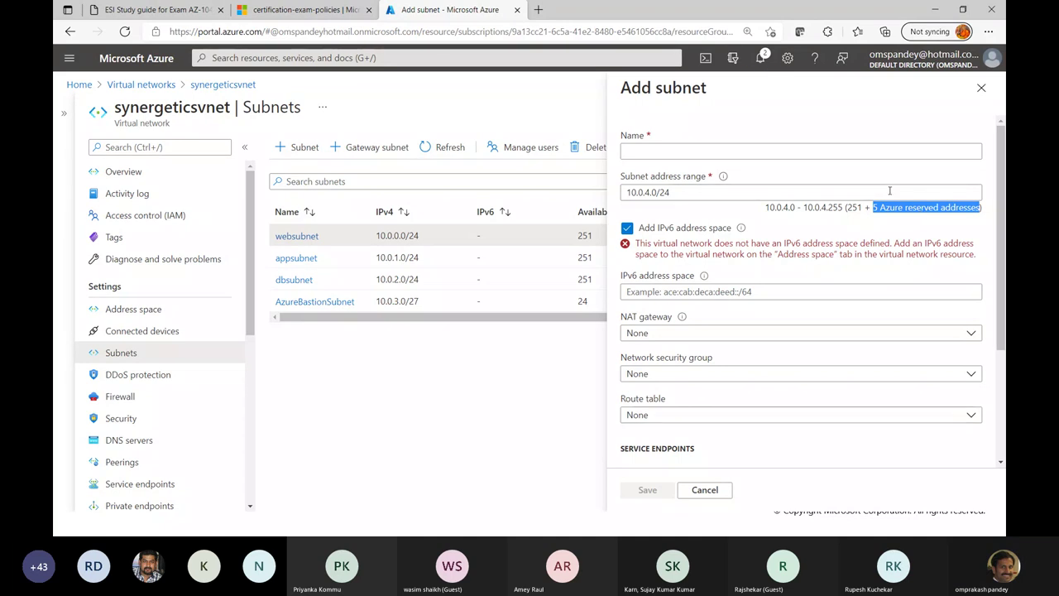
pyautogui.click(711, 490)
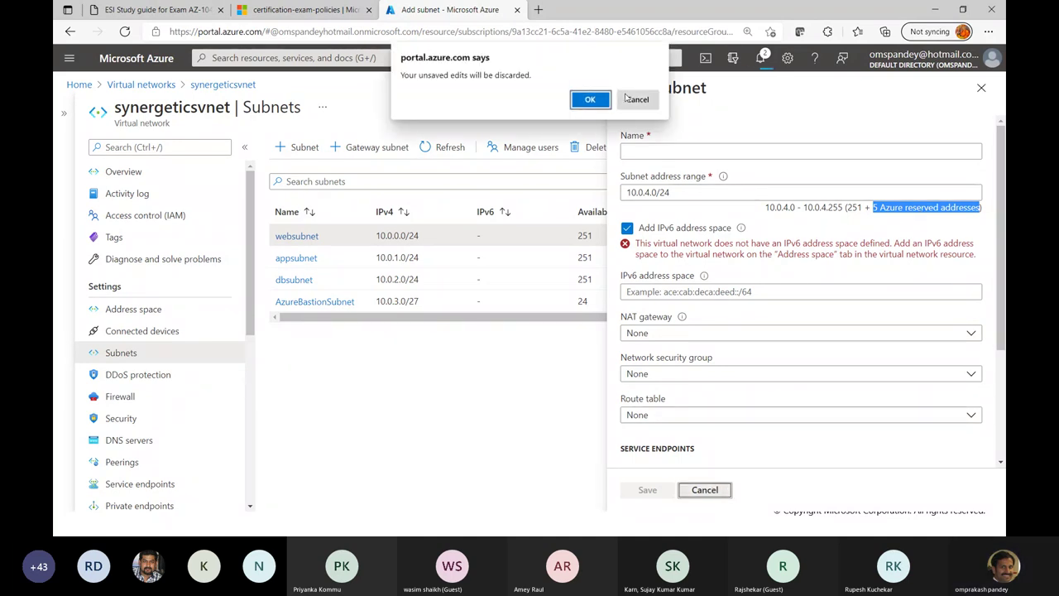
pyautogui.click(590, 101)
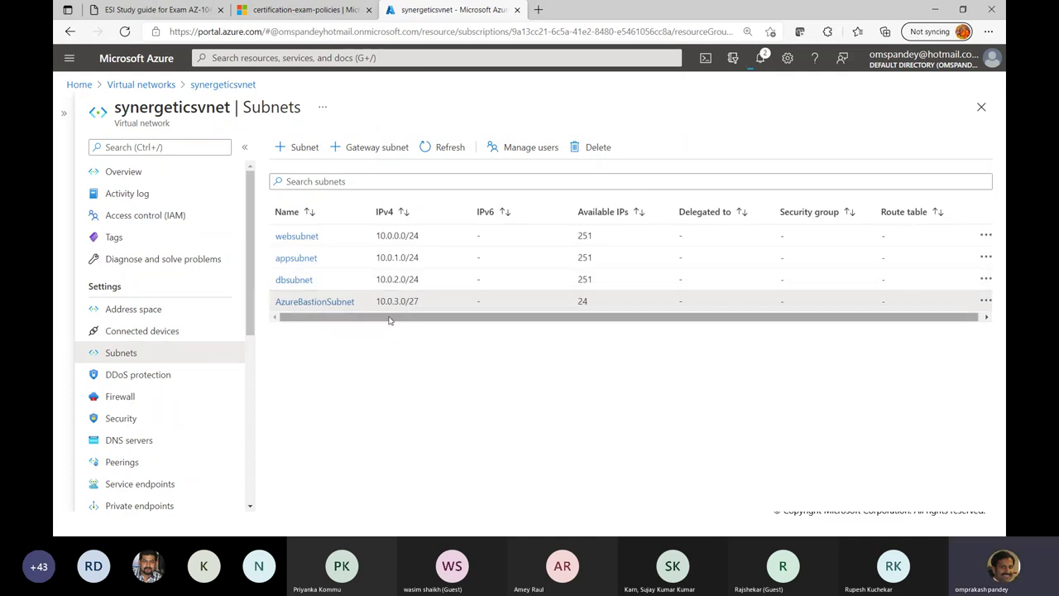
pyautogui.moveTo(389, 321); pyautogui.dragTo(396, 321)
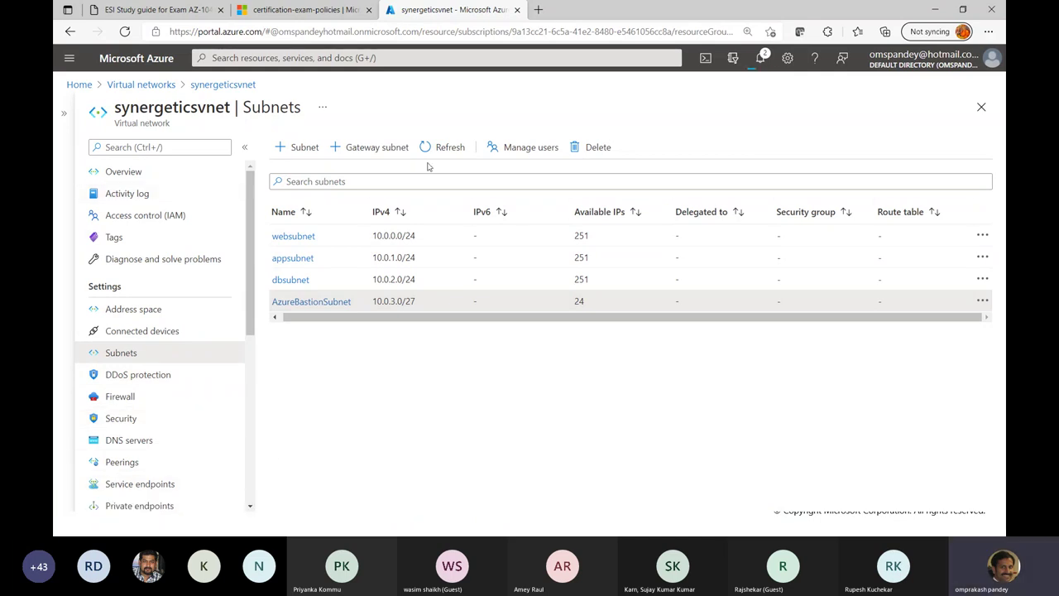
# Open the bastion host synergeticsbastion from the list of all resources and refresh its overview
pyautogui.click(69, 58)
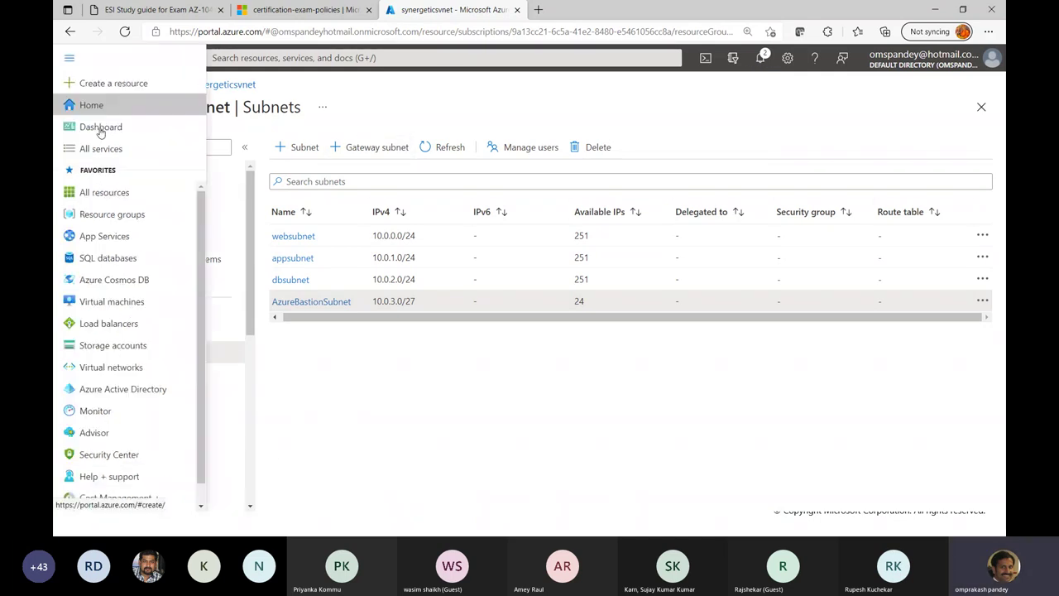
pyautogui.click(100, 193)
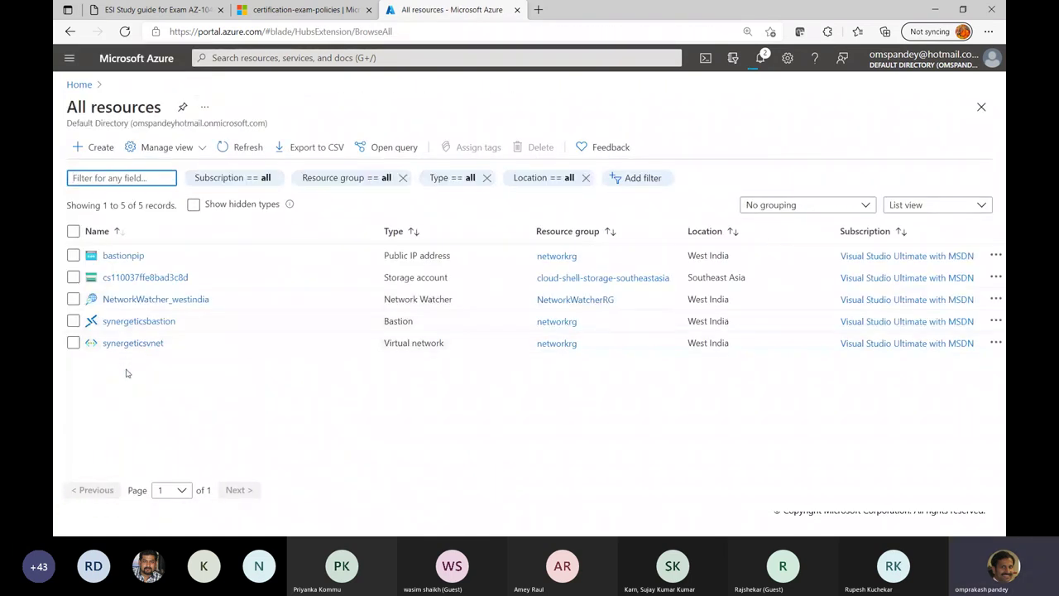
pyautogui.click(130, 321)
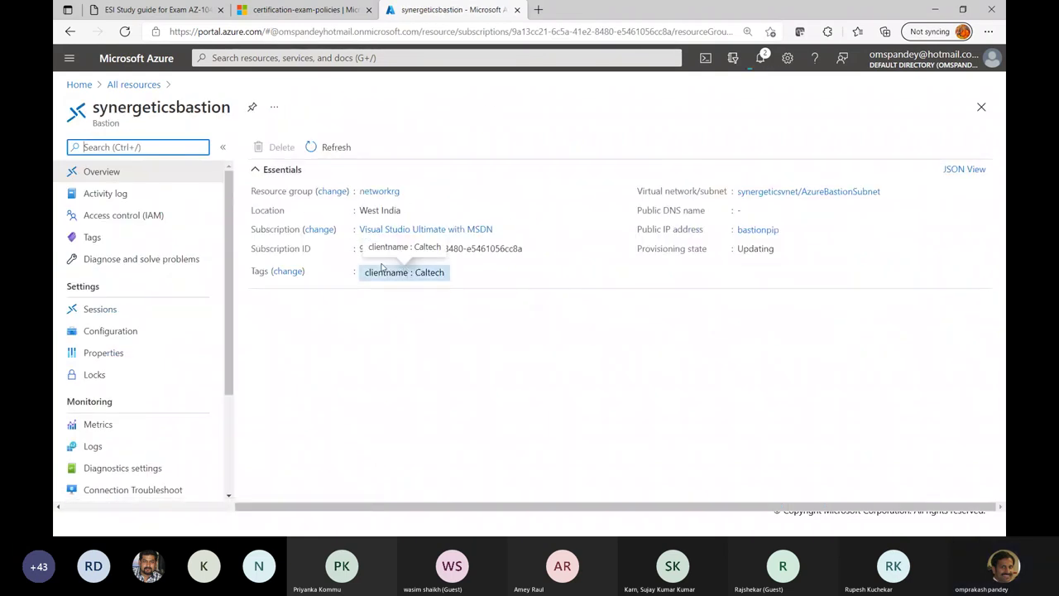
pyautogui.click(331, 147)
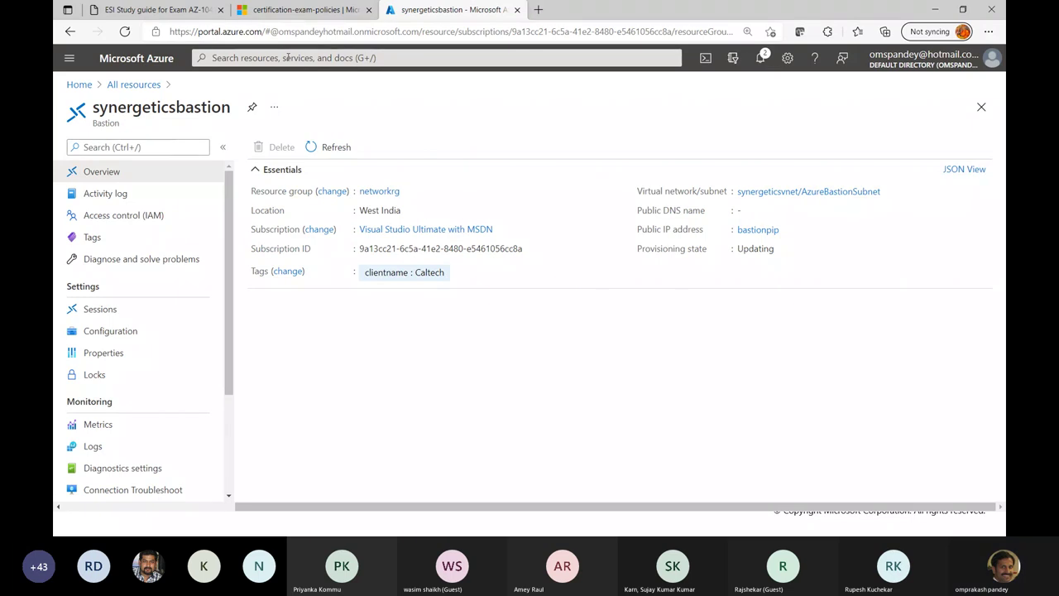
pyautogui.hotkey('alt', 'Tab')
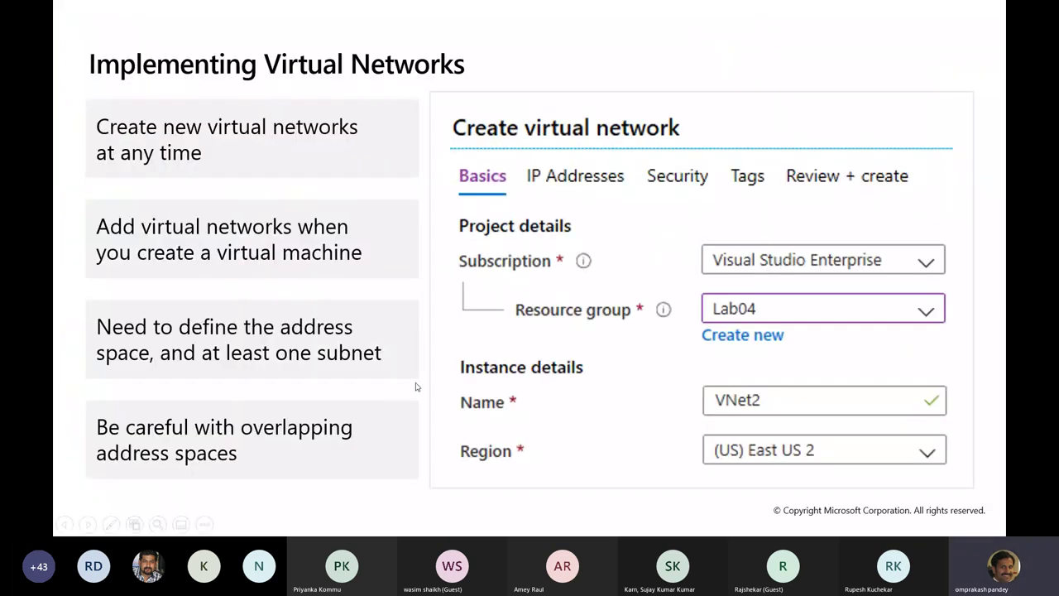
pyautogui.click(614, 456)
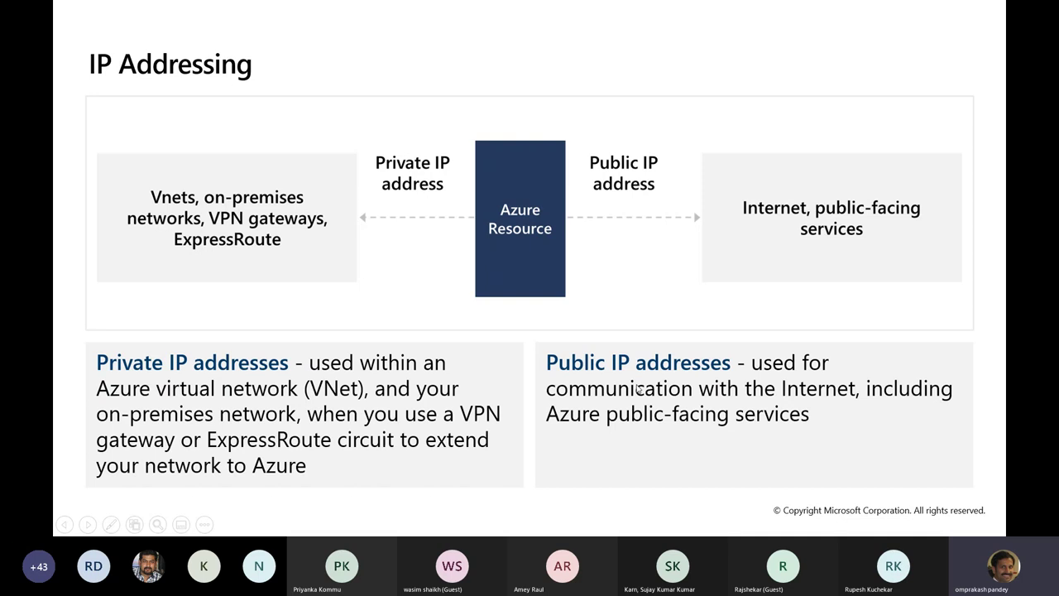
pyautogui.press('Right')
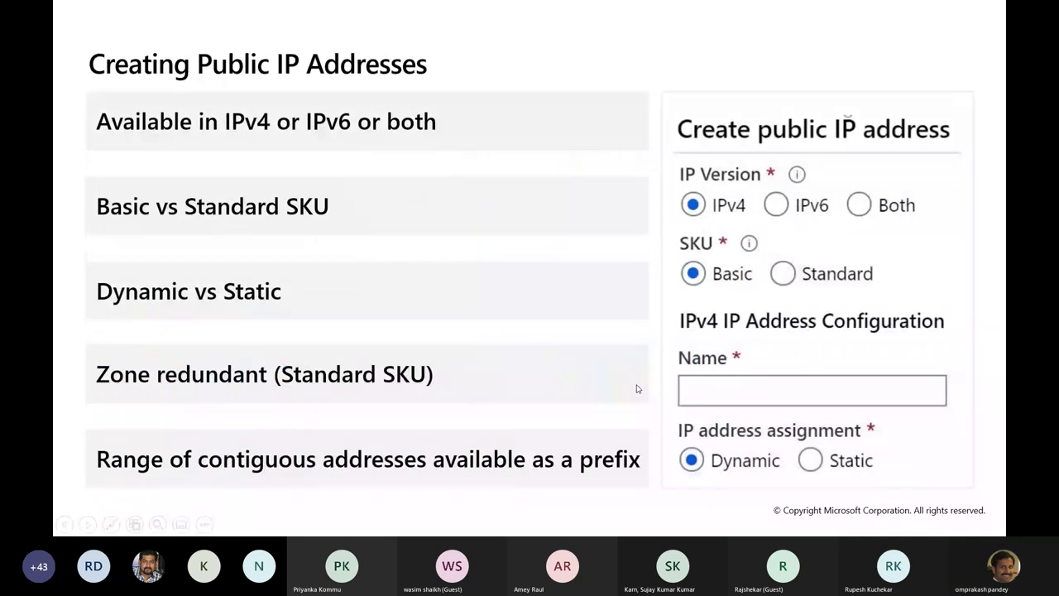
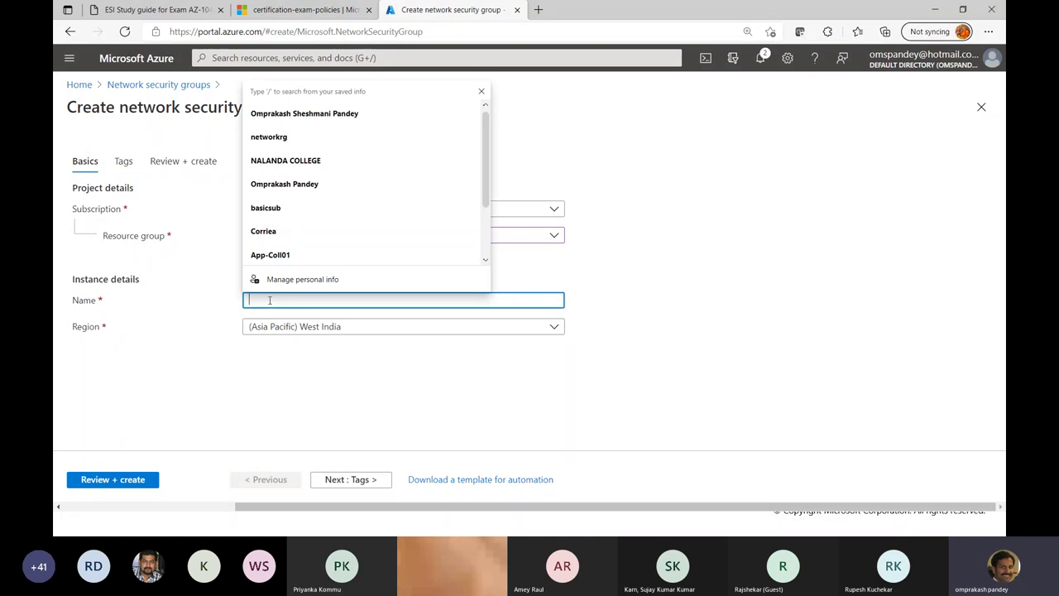
# Name the new network security group WebNSG, leave its tags empty, and review and create it
pyautogui.click(752, 265)
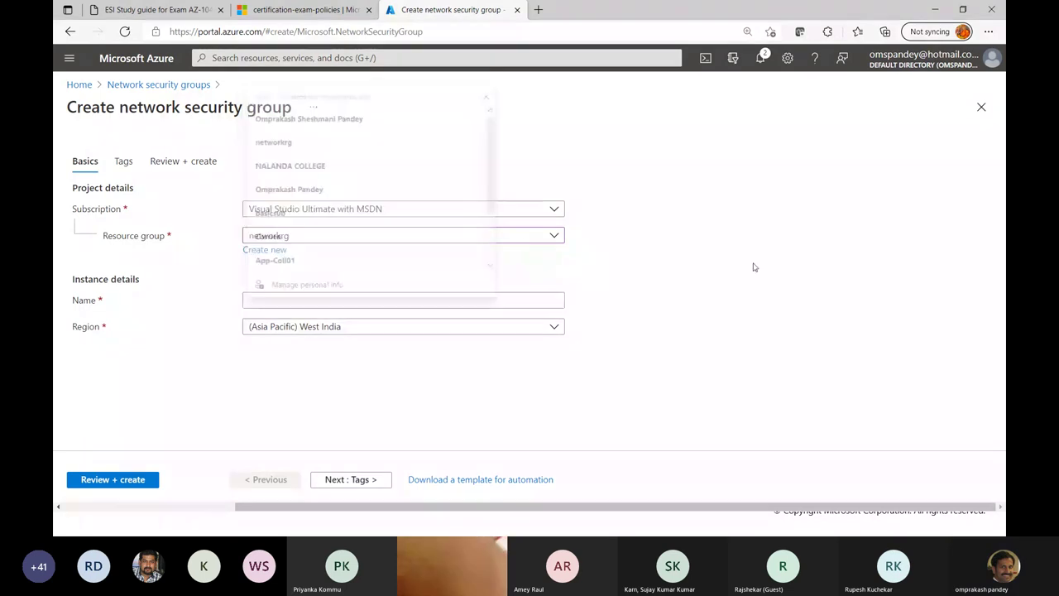
pyautogui.click(279, 299)
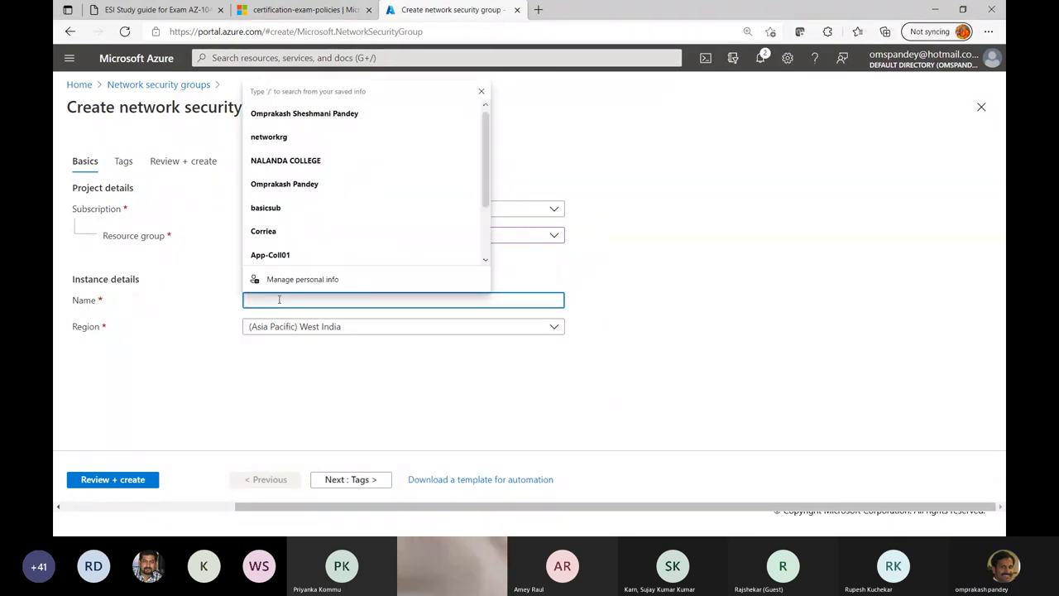
pyautogui.write('WebNSG')
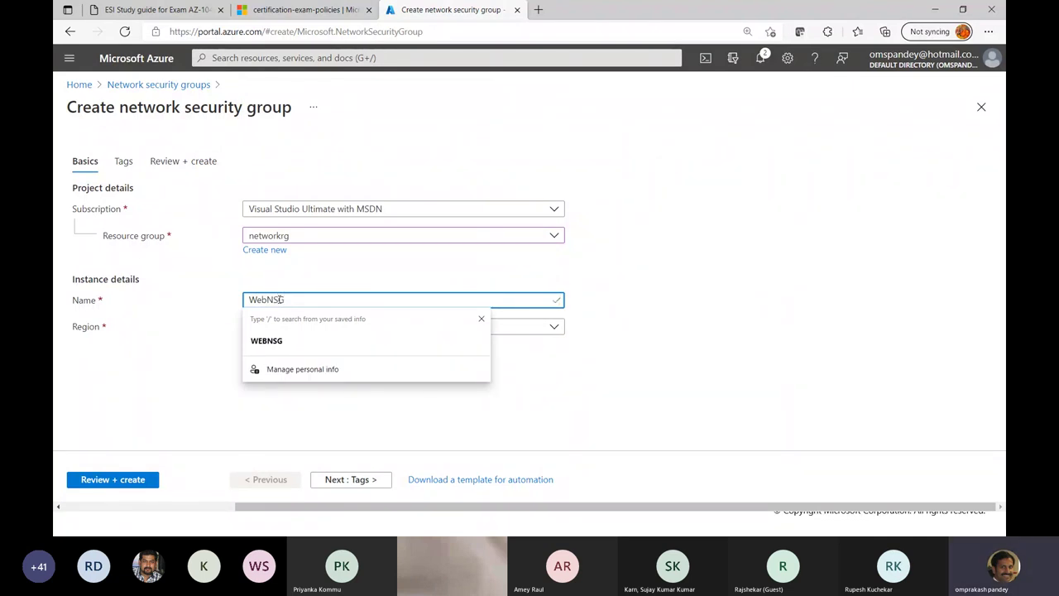
pyautogui.click(755, 279)
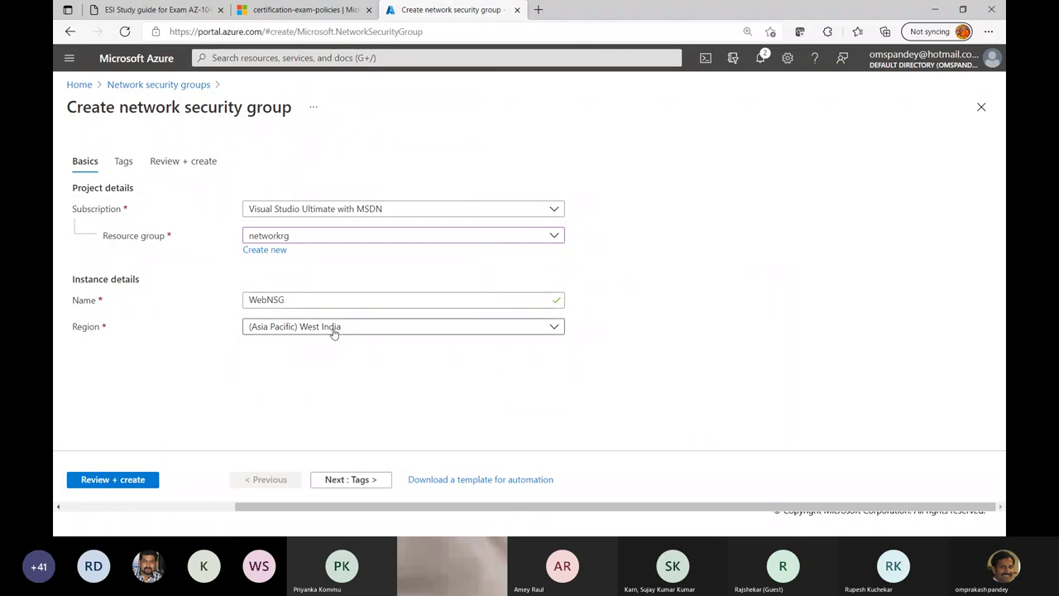
pyautogui.click(366, 482)
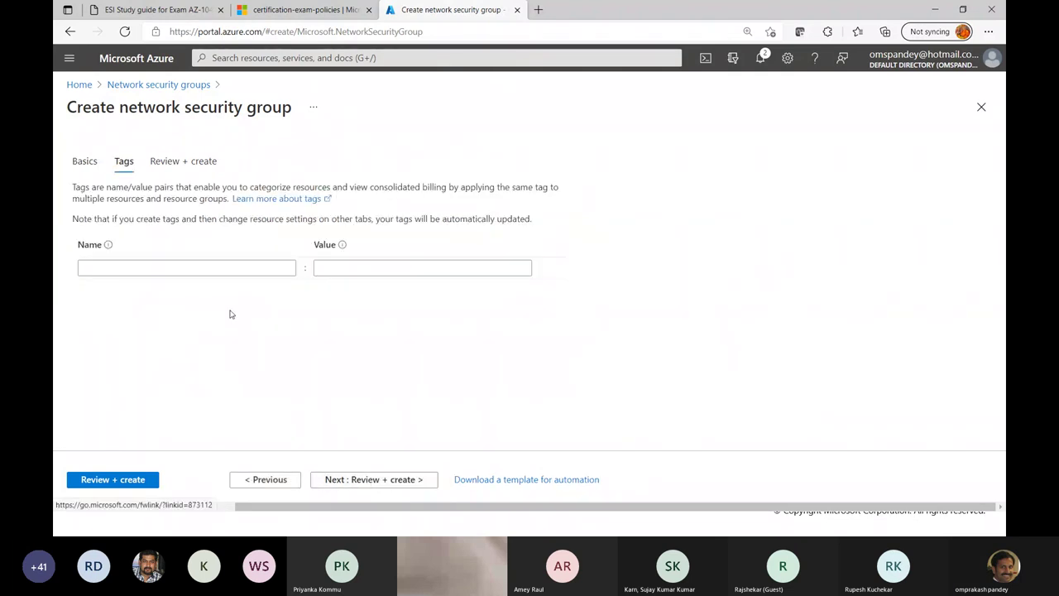
pyautogui.click(355, 483)
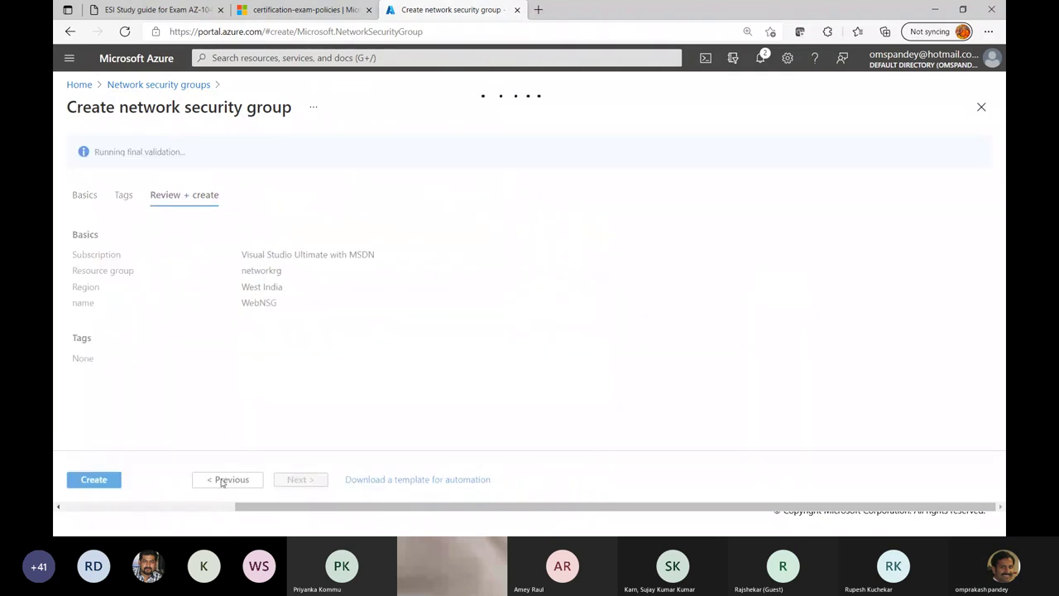
pyautogui.click(102, 482)
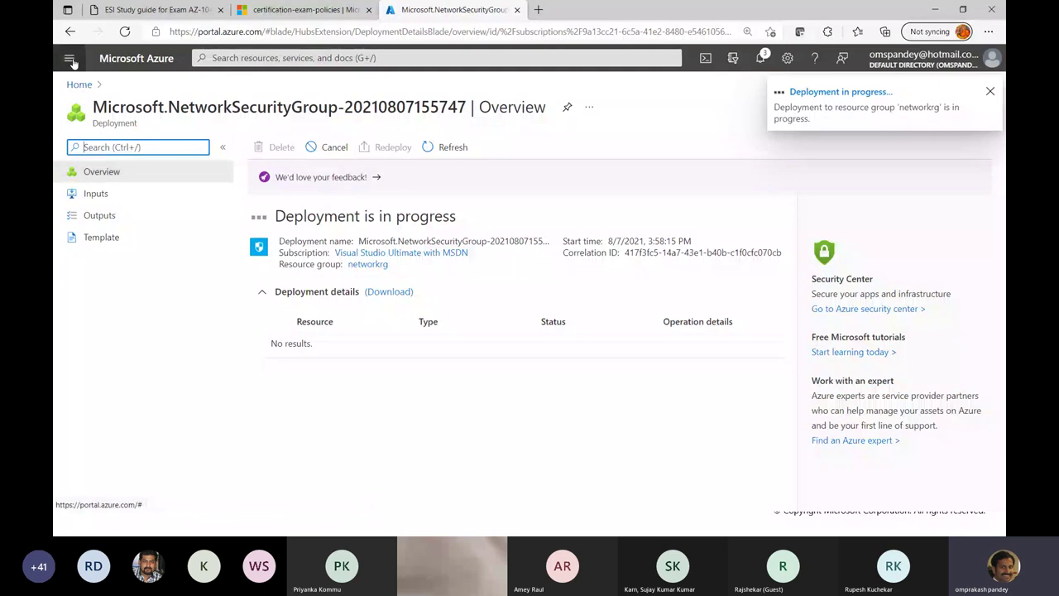
# Create a second network security group named AppNSG in the resource group networkrg
pyautogui.click(69, 33)
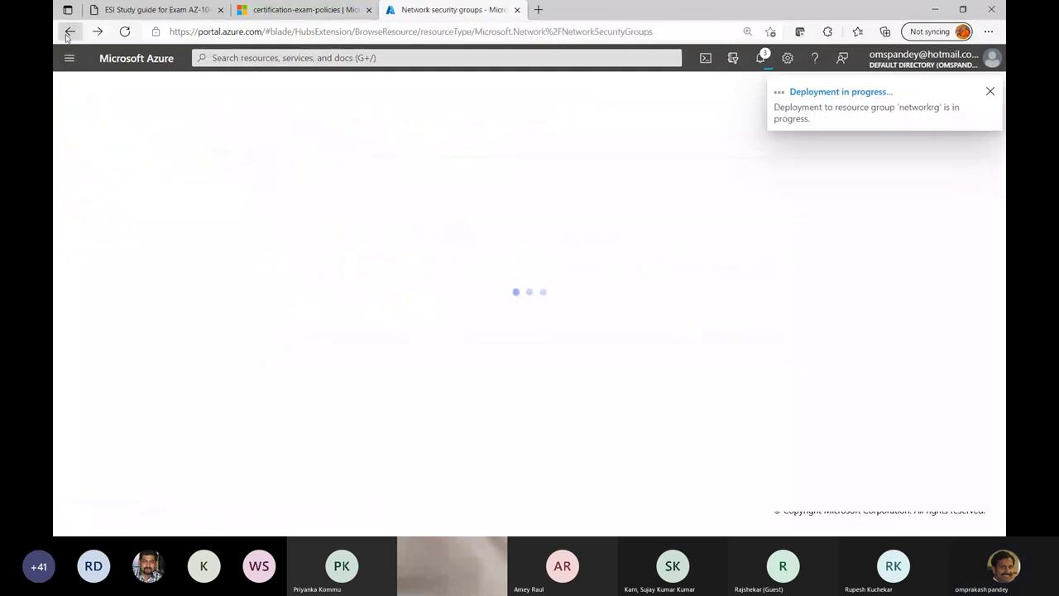
pyautogui.click(517, 390)
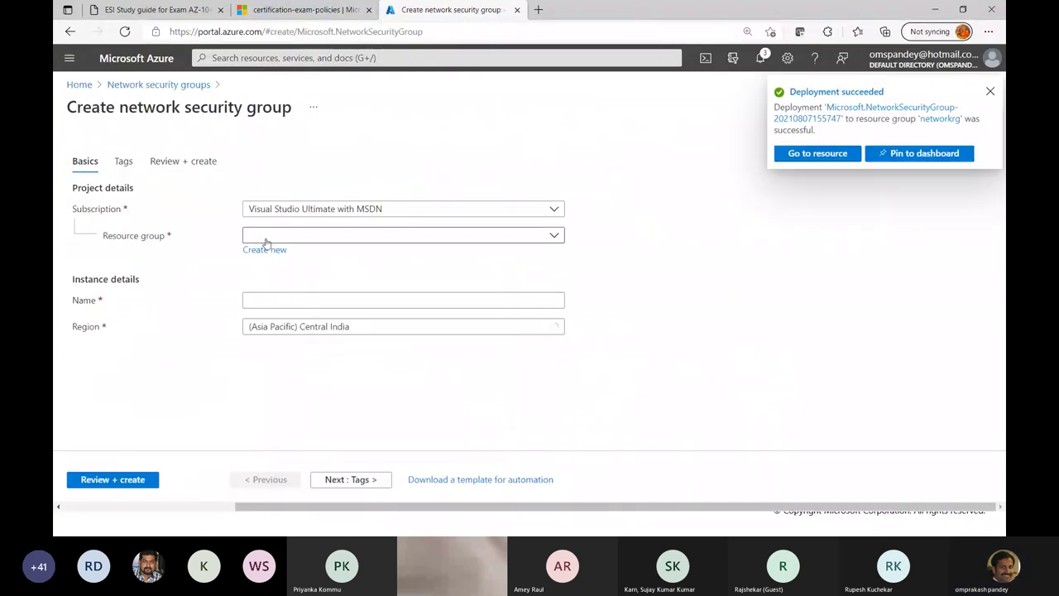
pyautogui.click(276, 238)
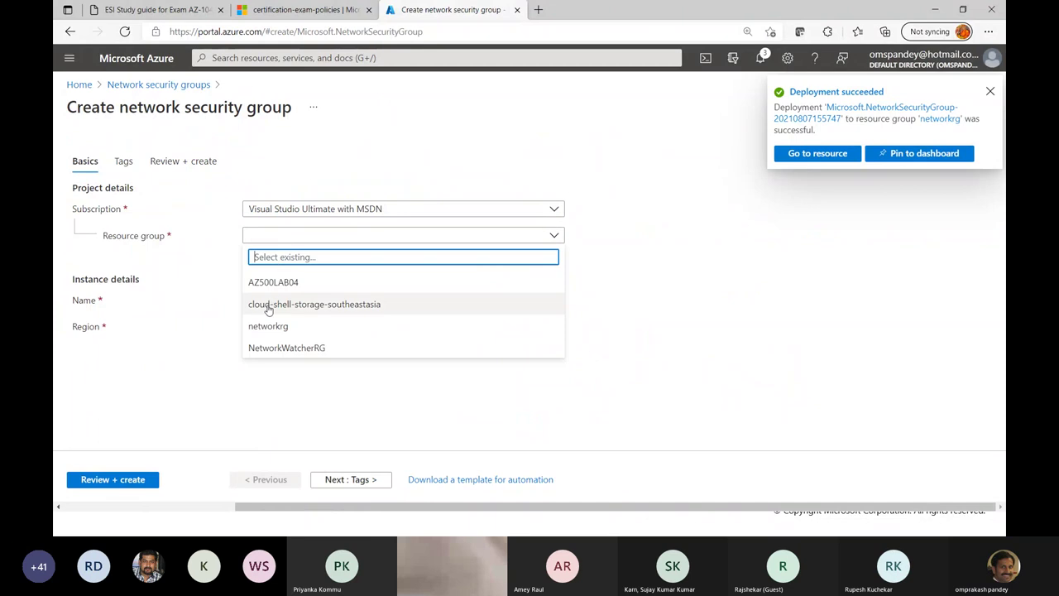
pyautogui.click(278, 322)
pyautogui.click(279, 299)
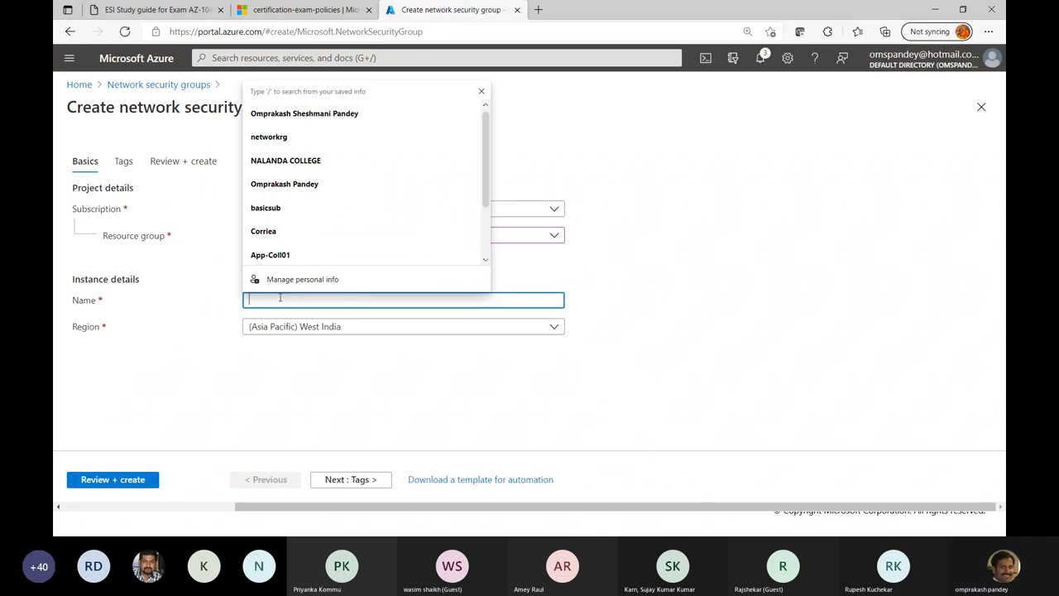
pyautogui.write('App')
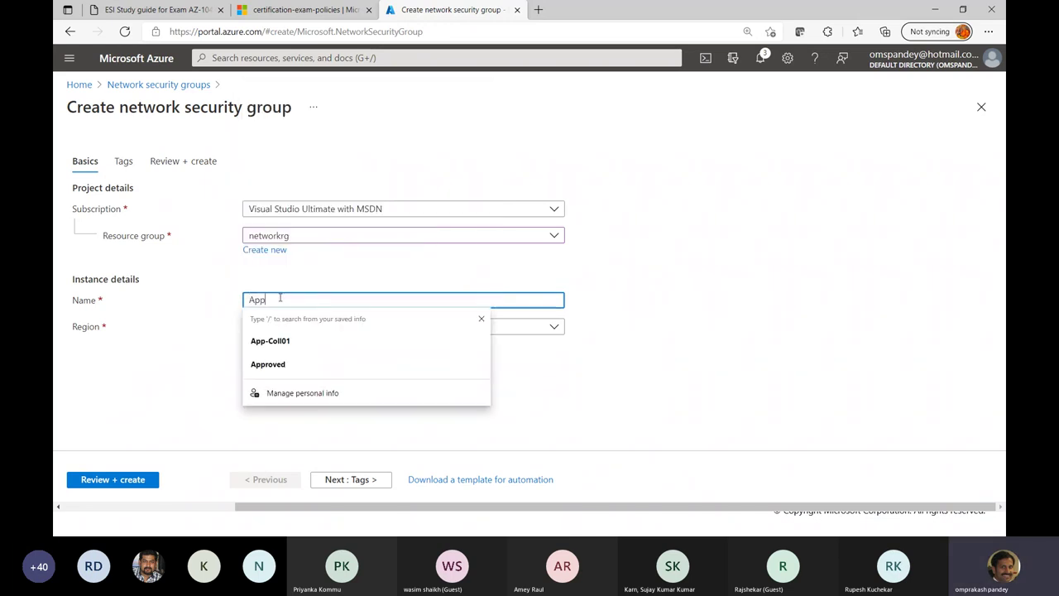
pyautogui.write('NSG')
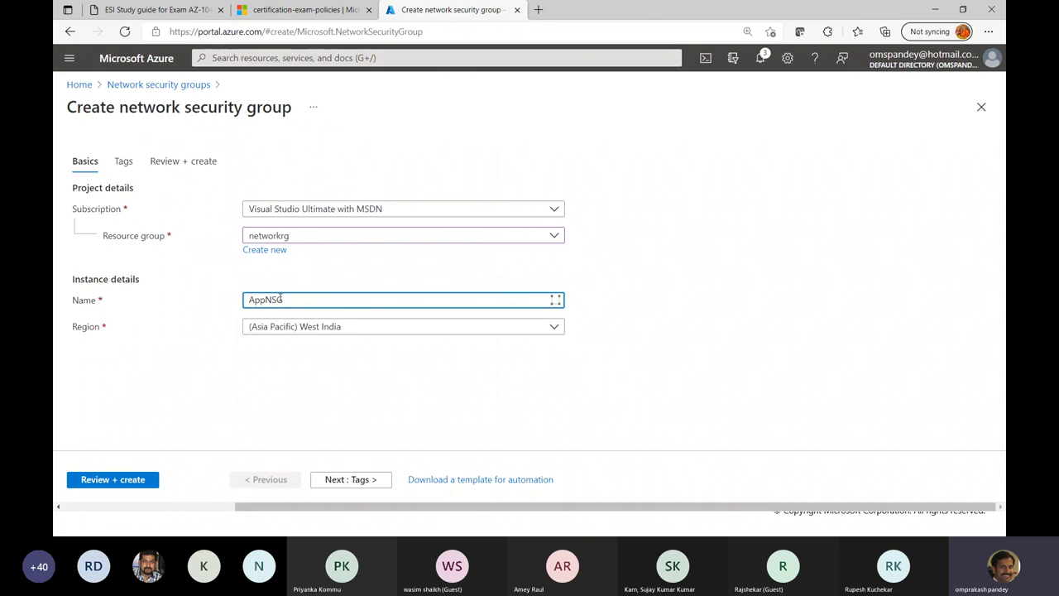
pyautogui.click(141, 485)
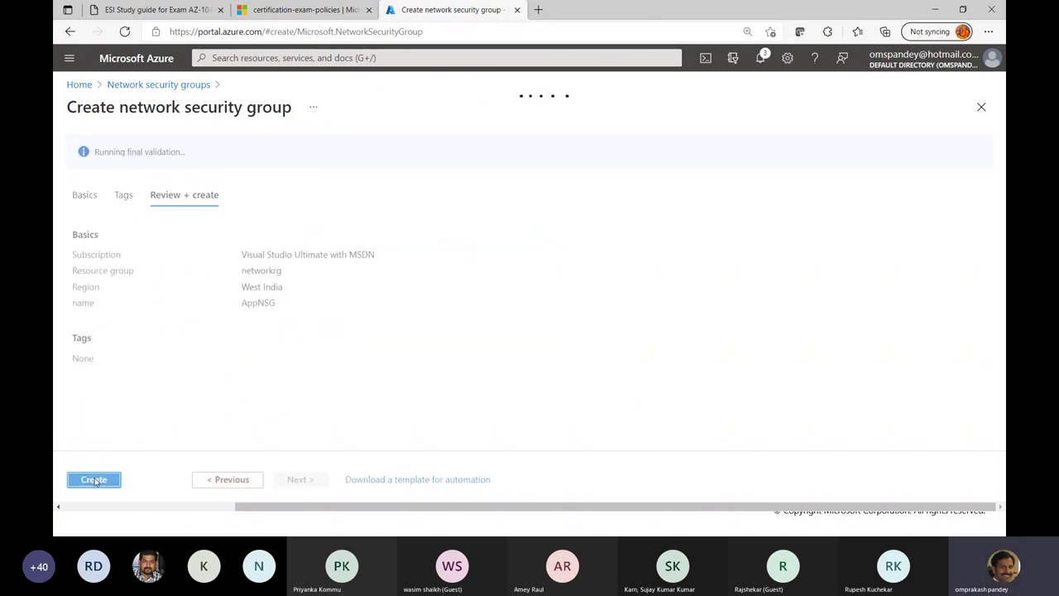
pyautogui.click(94, 480)
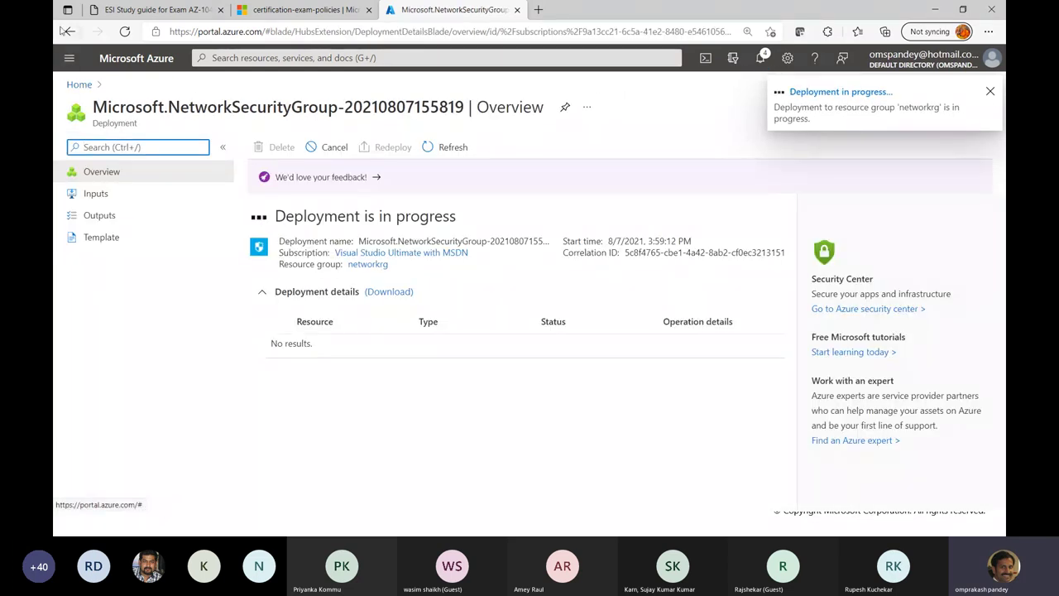
# Create a third network security group named DBNSG in the resource group networkrg
pyautogui.click(69, 31)
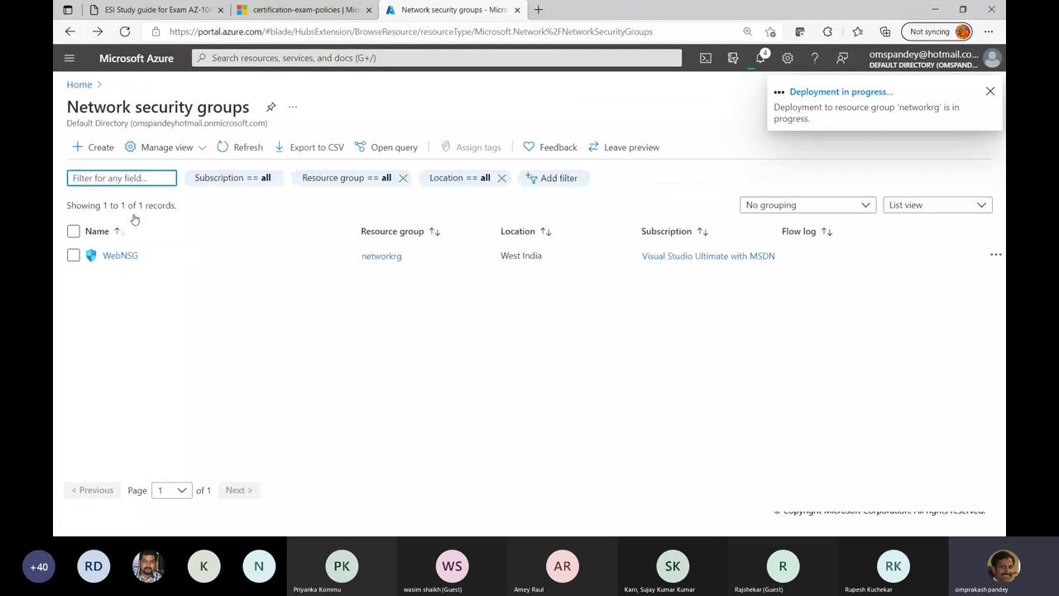
pyautogui.click(100, 147)
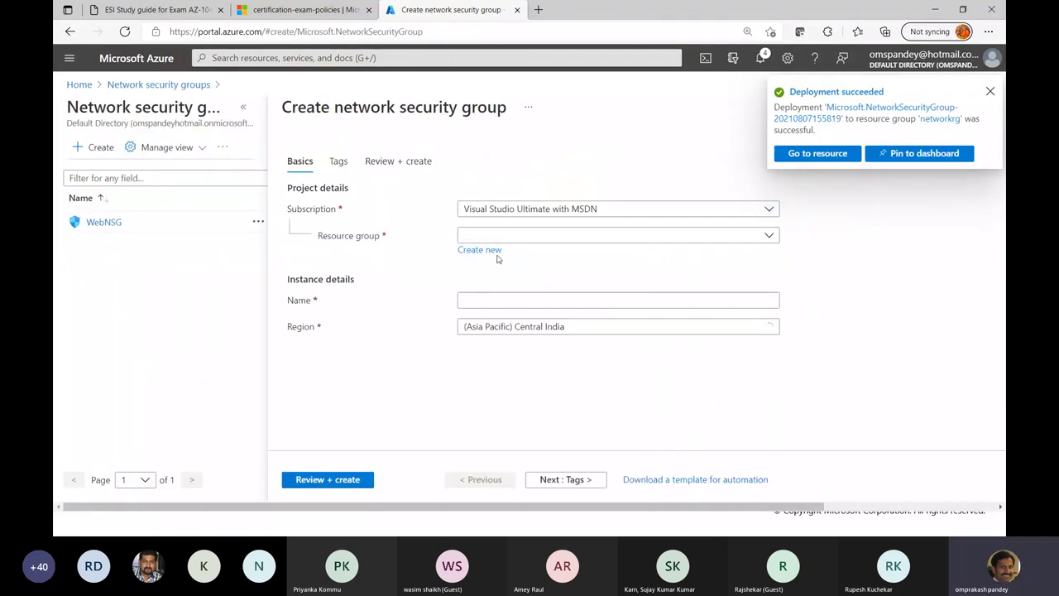
pyautogui.click(497, 240)
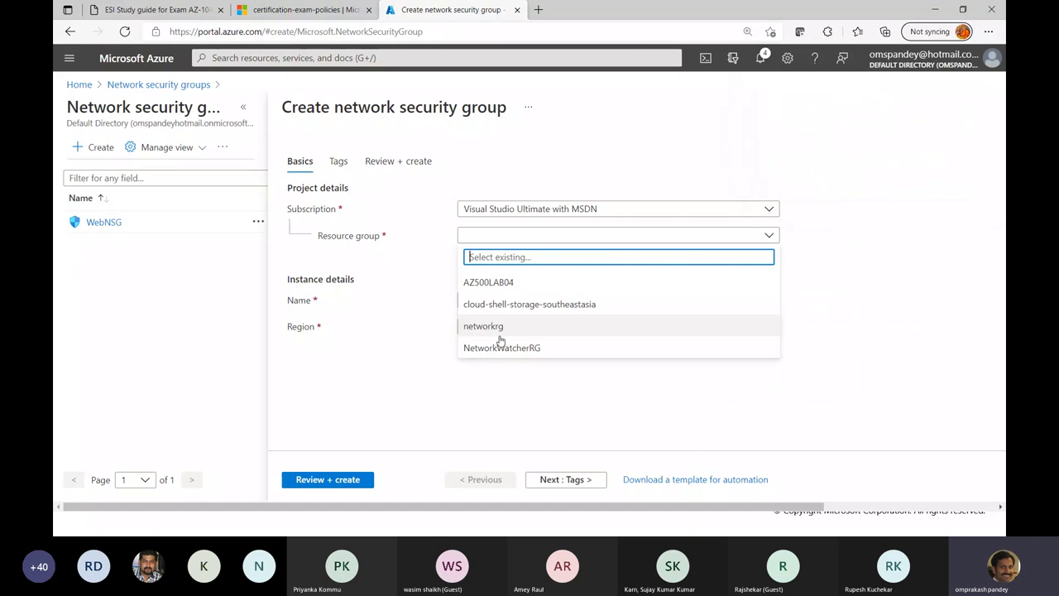
pyautogui.click(475, 327)
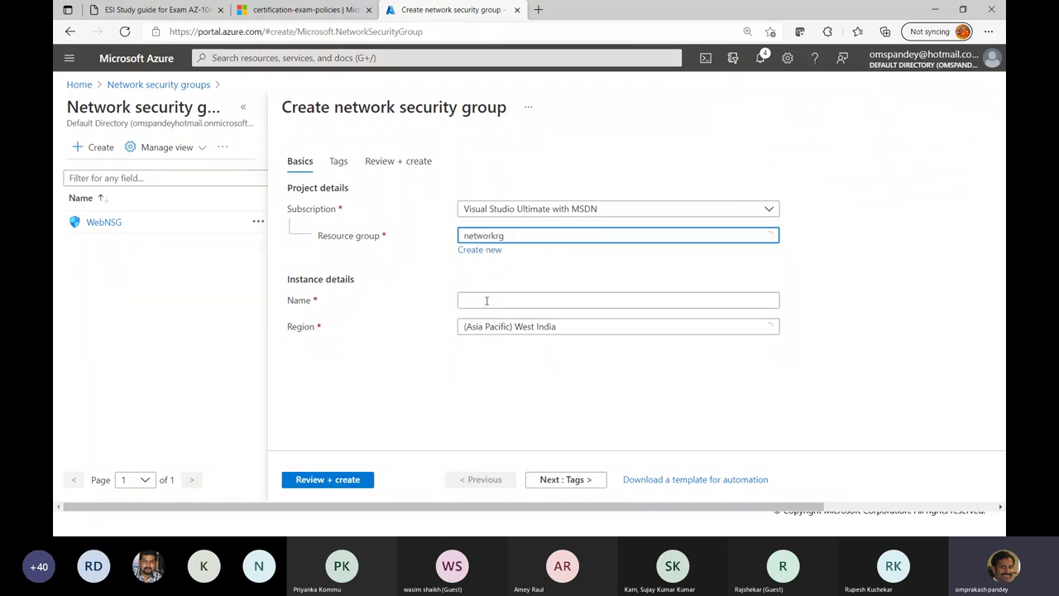
pyautogui.click(478, 303)
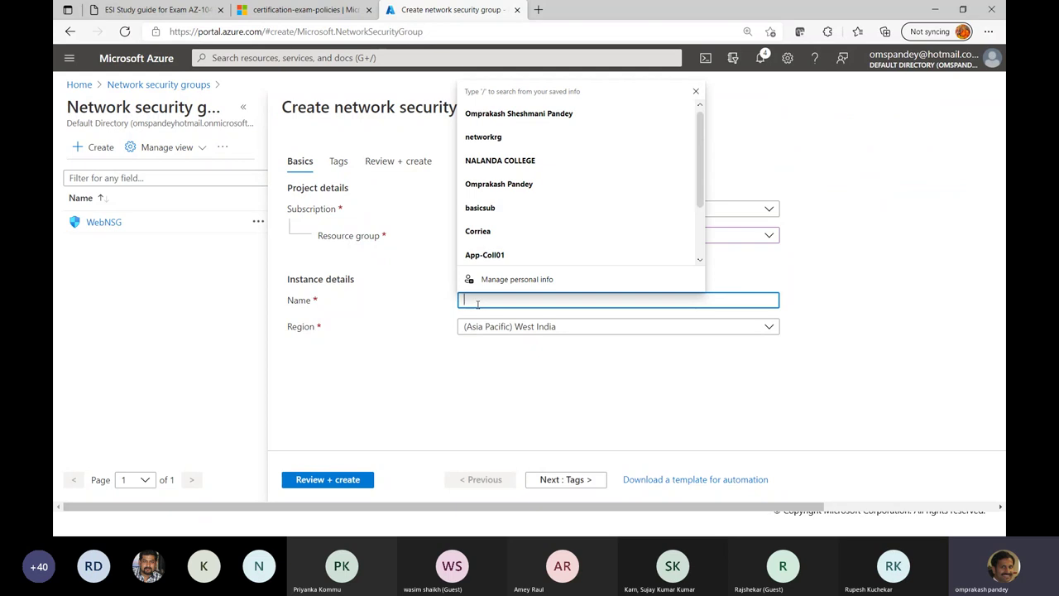
pyautogui.write('DBNSG')
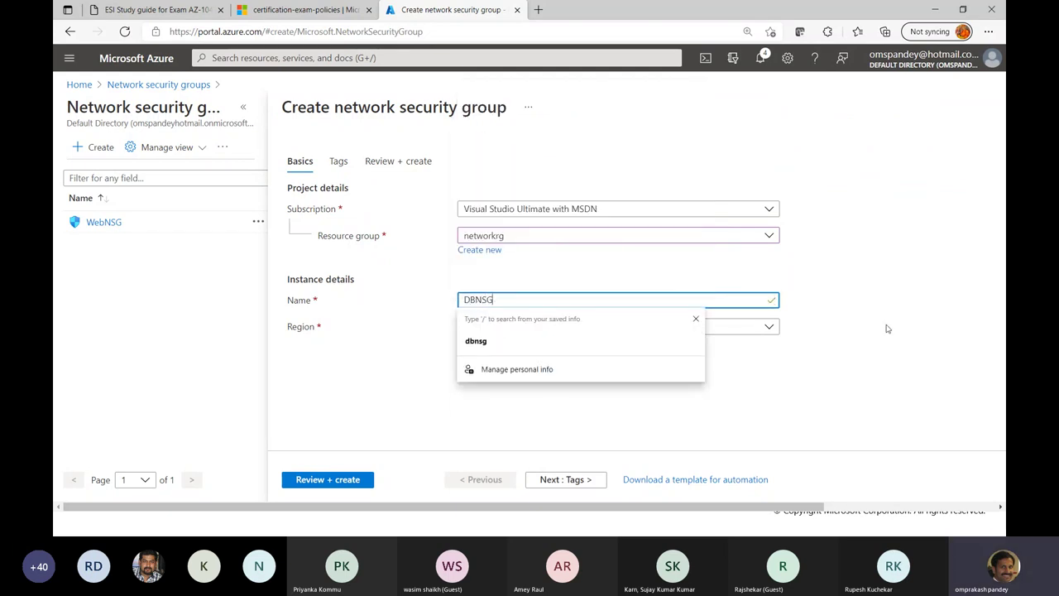
pyautogui.click(328, 479)
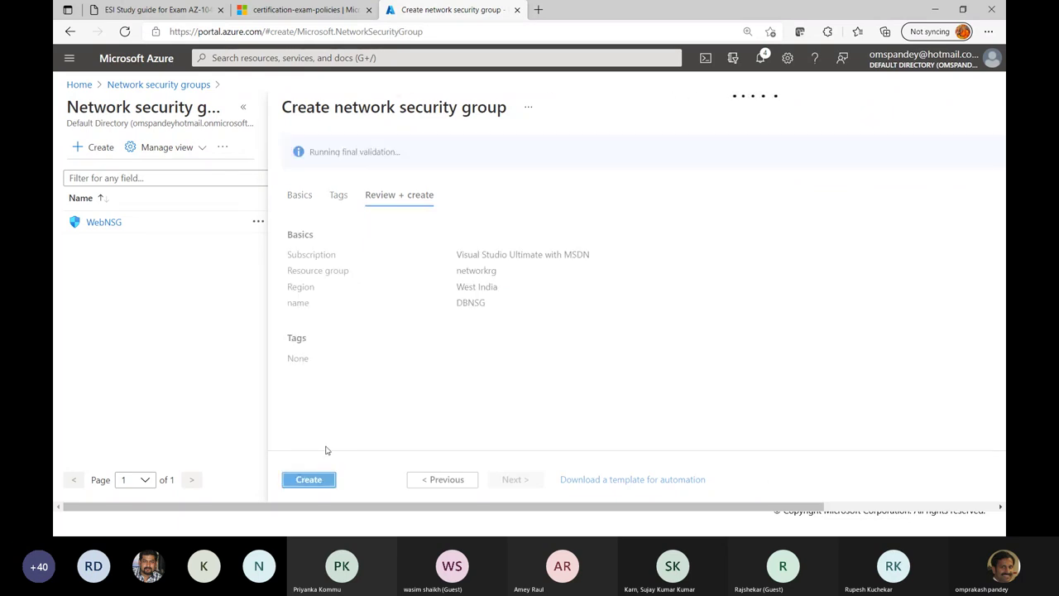
pyautogui.click(319, 482)
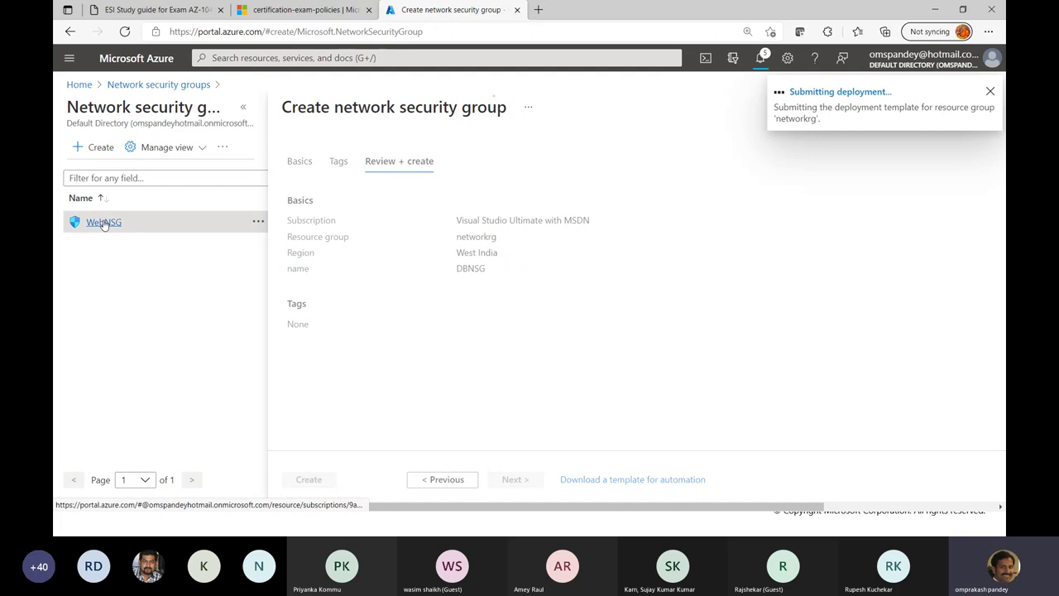
# Open WebNSG from the list of all resources and examine its default inbound and outbound security rules
pyautogui.click(69, 58)
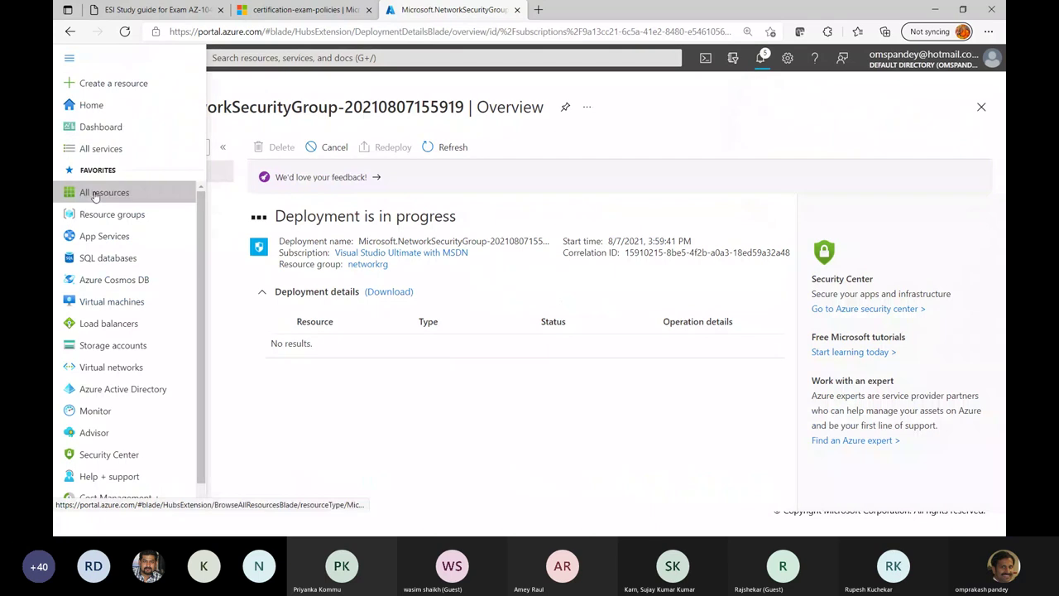
pyautogui.click(101, 192)
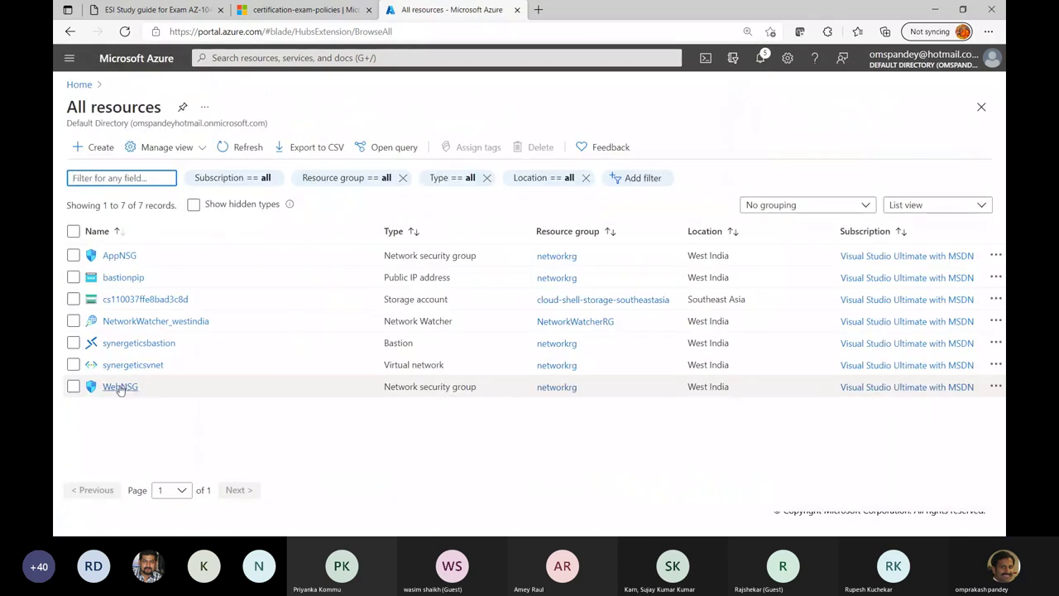
pyautogui.click(119, 386)
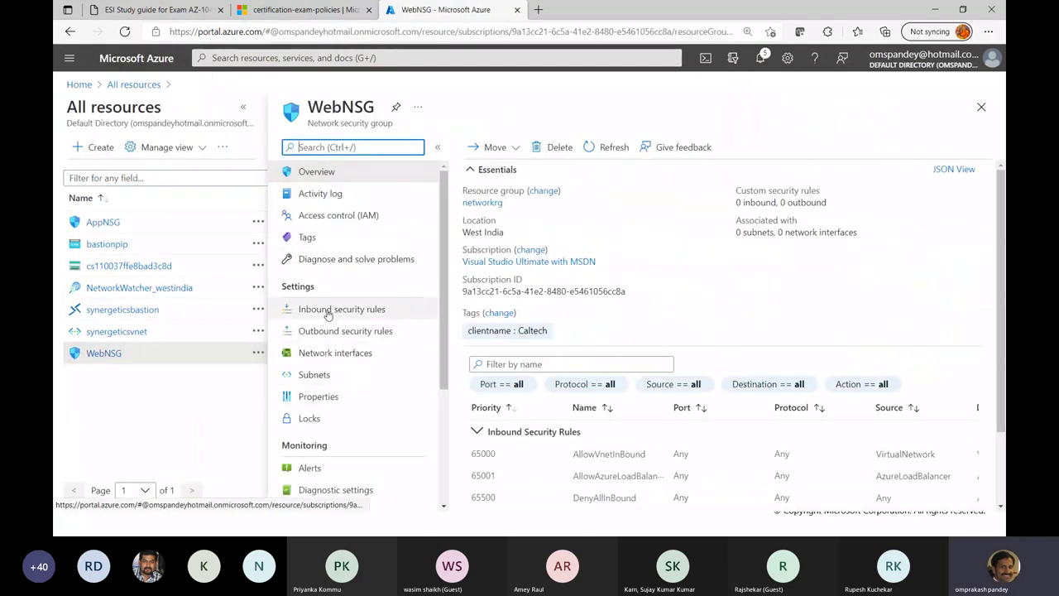
pyautogui.click(243, 107)
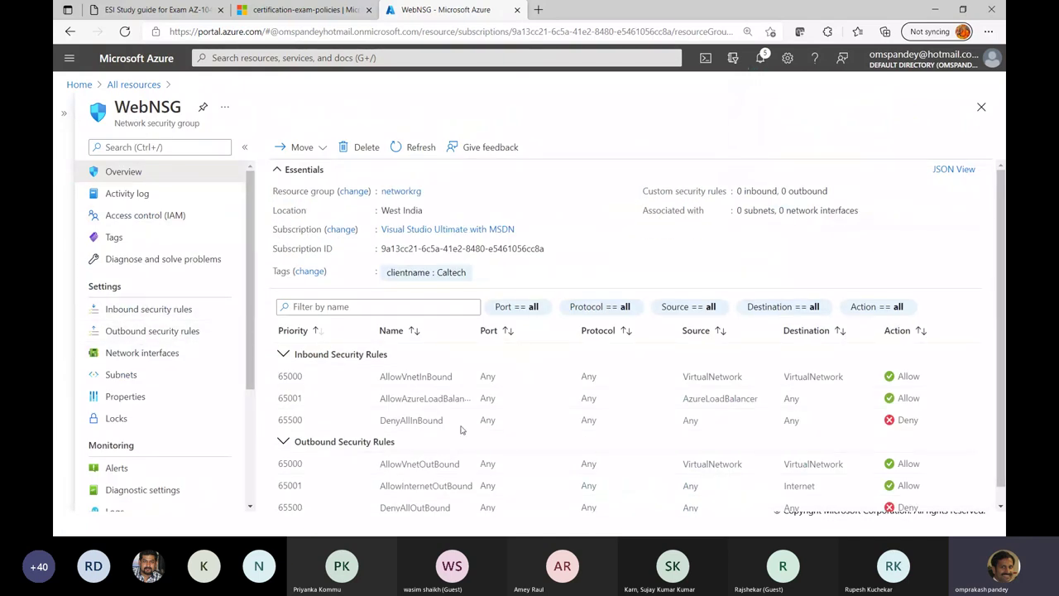
pyautogui.scroll(-1, 460, 426)
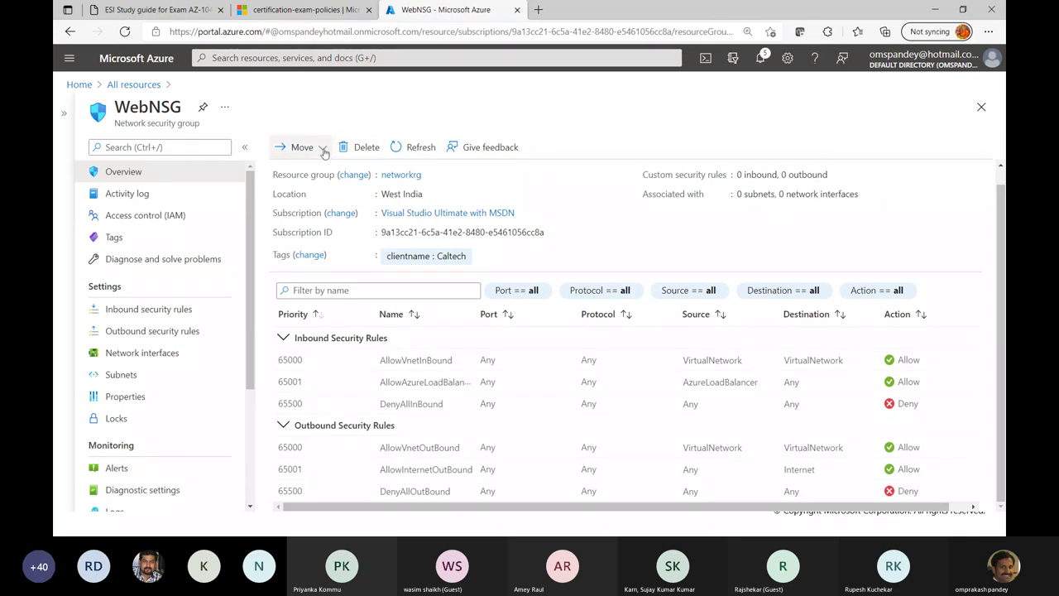
# Start a new inbound security rule for WebNSG with any source and destination, the HTTP service and the Allow action
pyautogui.click(148, 310)
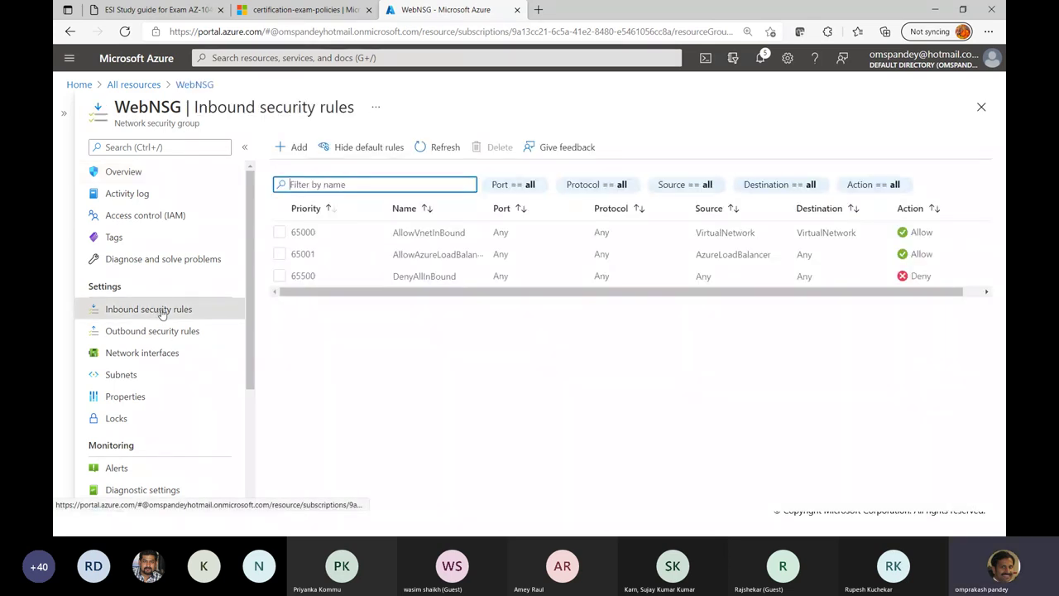
pyautogui.click(295, 151)
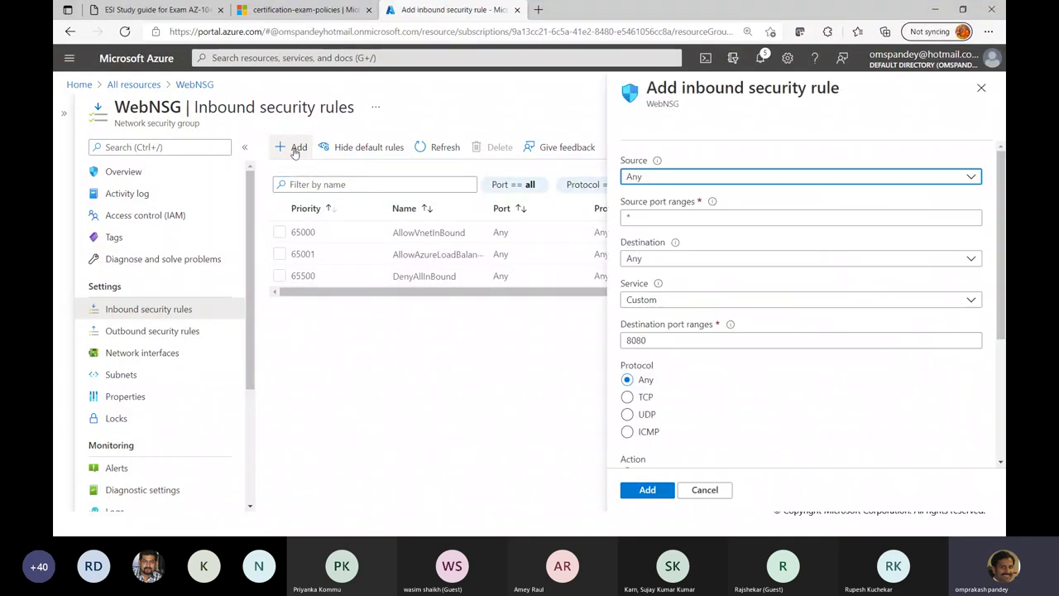
pyautogui.scroll(-2, 1001, 281)
pyautogui.scroll(3, 1003, 284)
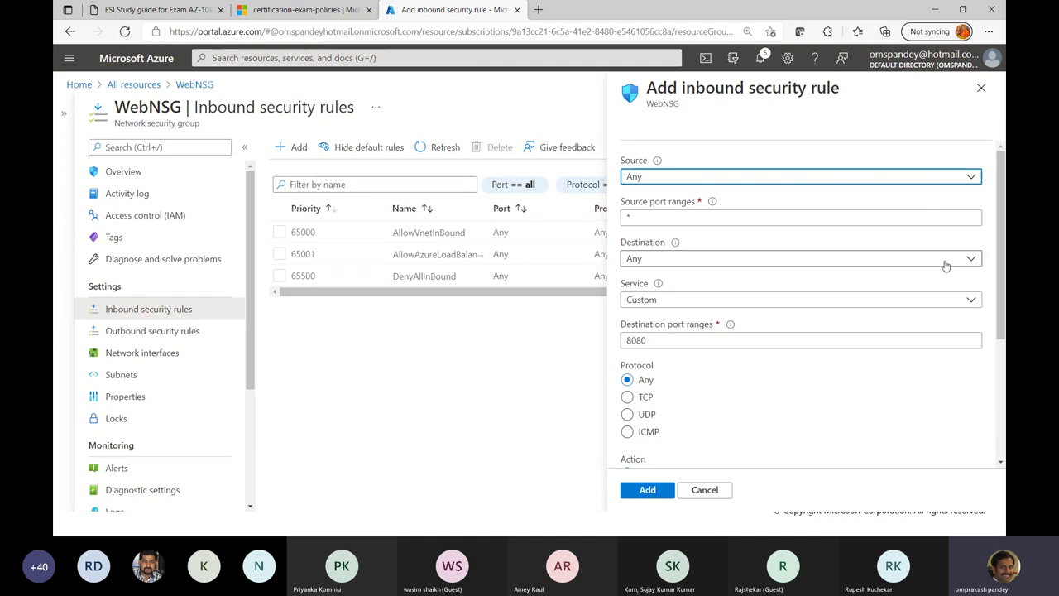
pyautogui.click(851, 259)
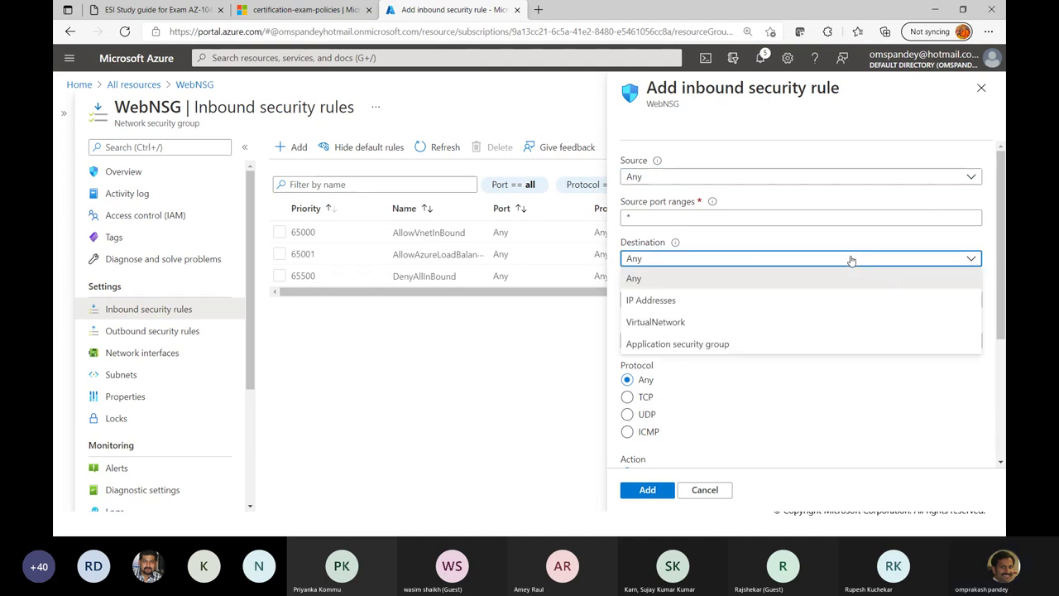
pyautogui.click(851, 259)
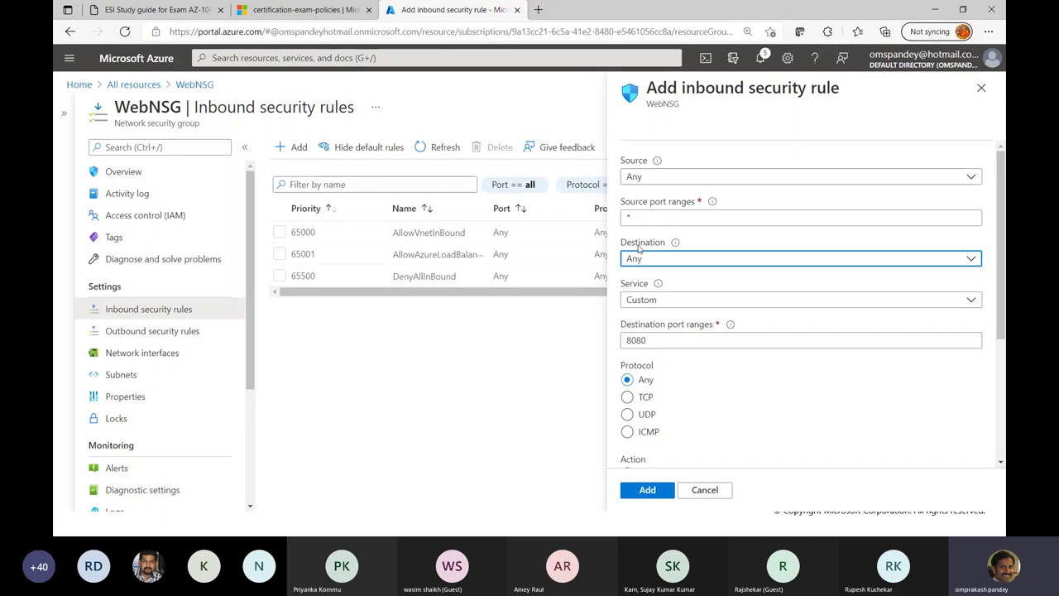
pyautogui.click(663, 303)
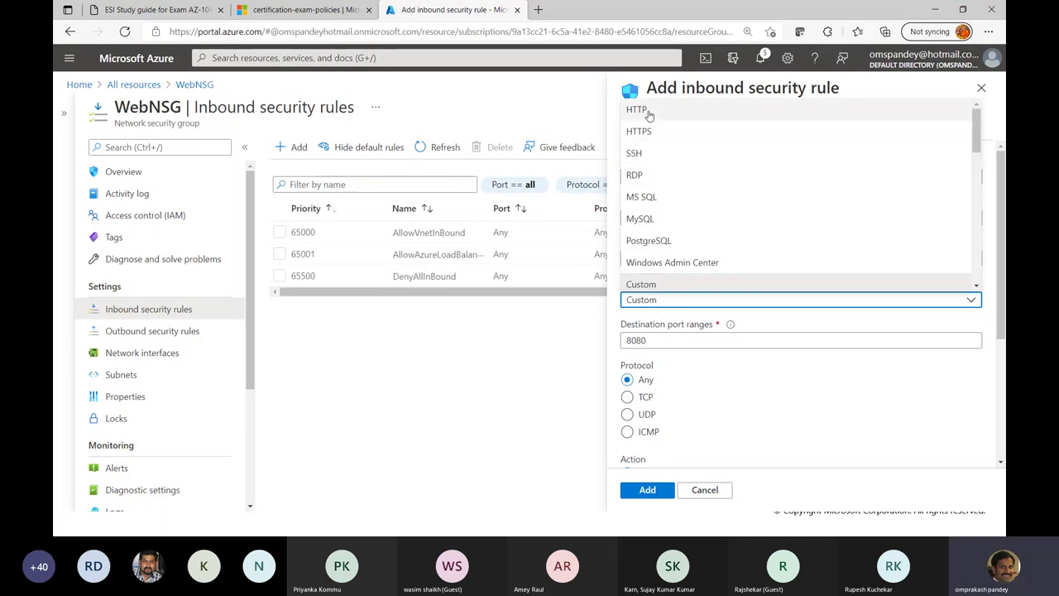
pyautogui.click(649, 113)
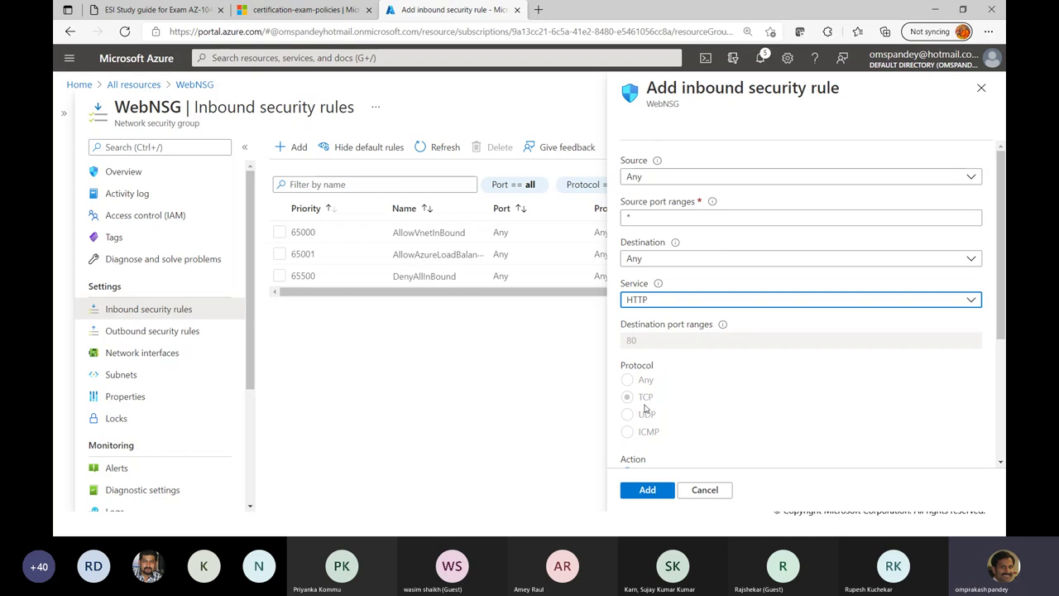
pyautogui.scroll(-3, 709, 444)
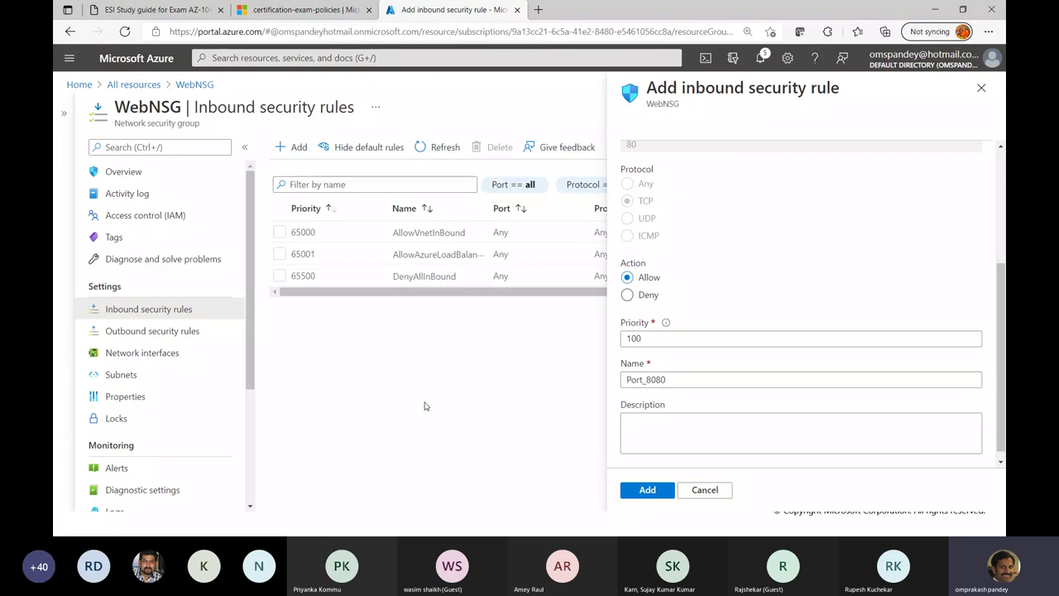
# Check the subnet ports in the draw.io network diagram, then name the WebNSG inbound rule Port_80 and add it
pyautogui.hotkey('alt', 'Tab')
pyautogui.hotkey('alt', 'Tab')
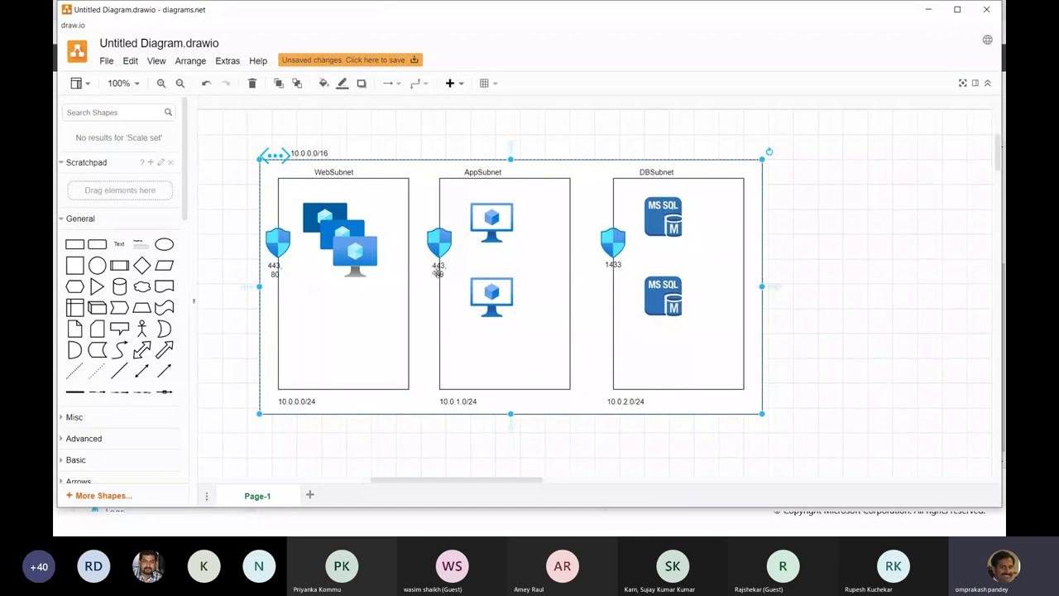
pyautogui.hotkey('alt', 'Tab')
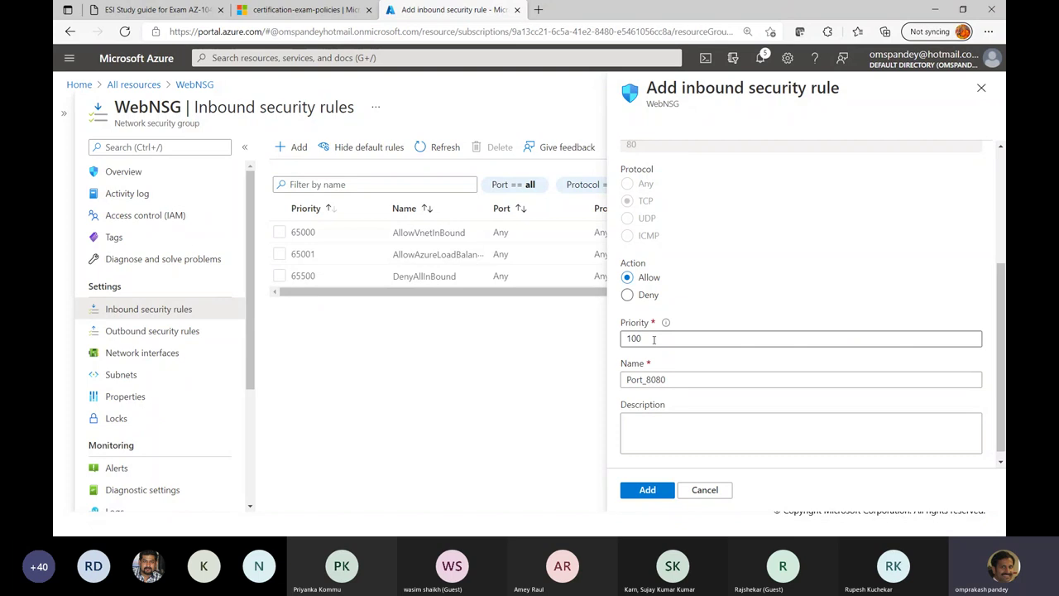
pyautogui.click(691, 378)
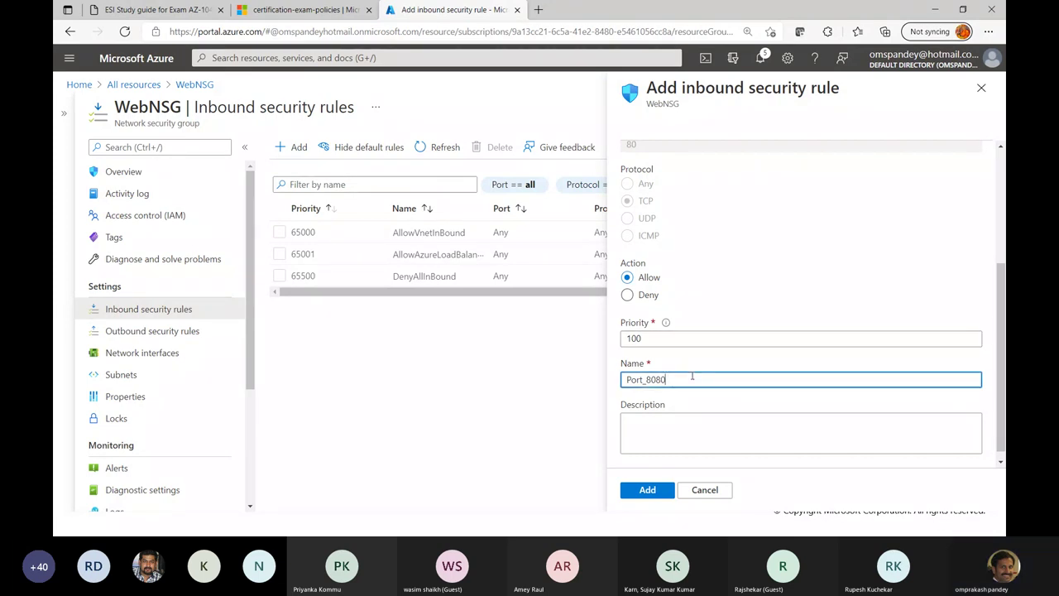
pyautogui.press('BackSpace')
pyautogui.press('BackSpace')
pyautogui.click(657, 490)
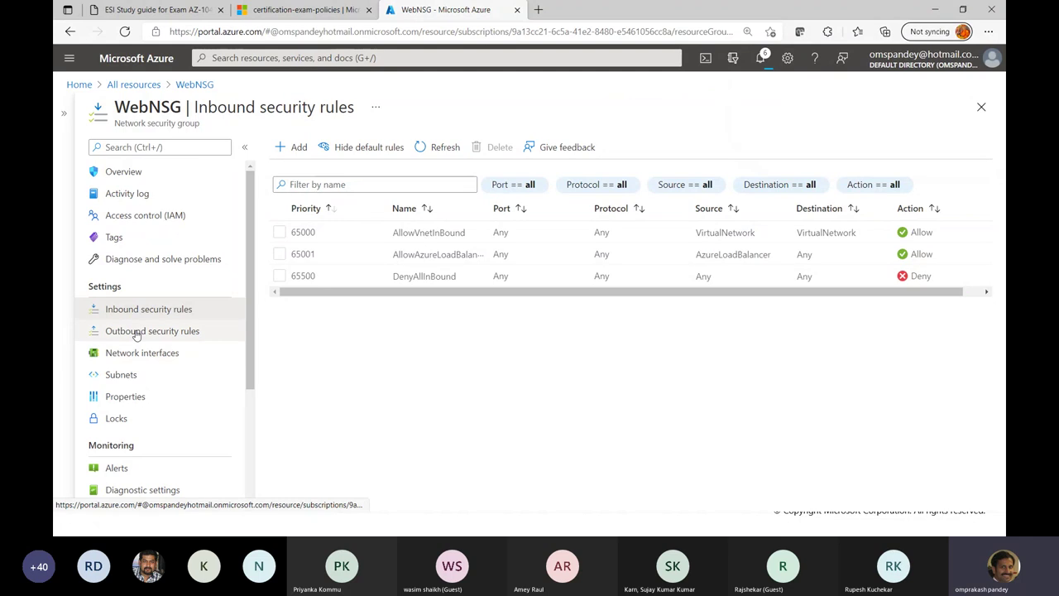
# Associate WebNSG with the subnet websubnet of the virtual network synergeticsvnet
pyautogui.click(120, 375)
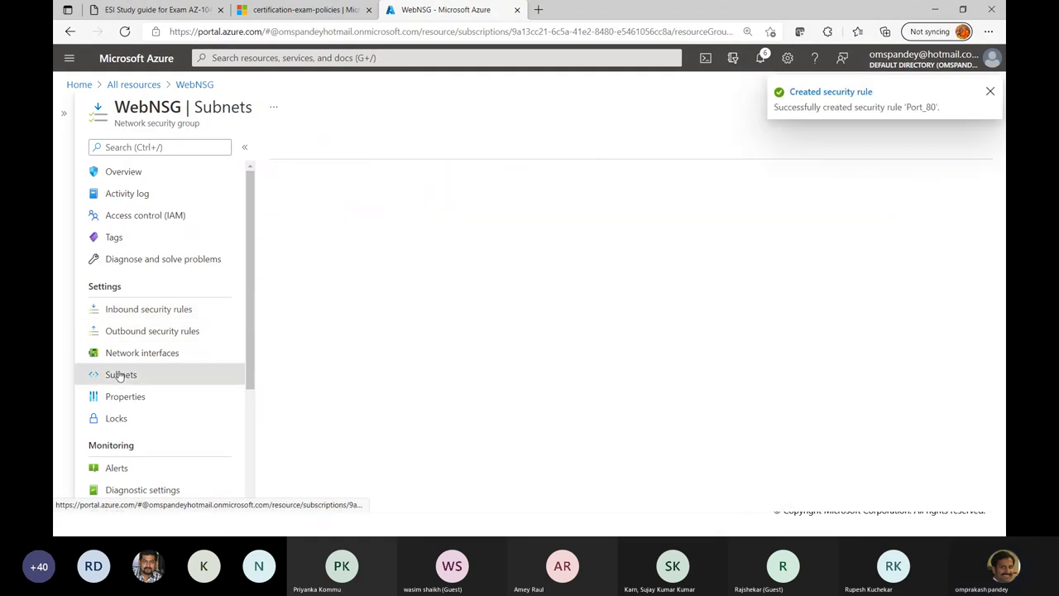
pyautogui.click(302, 146)
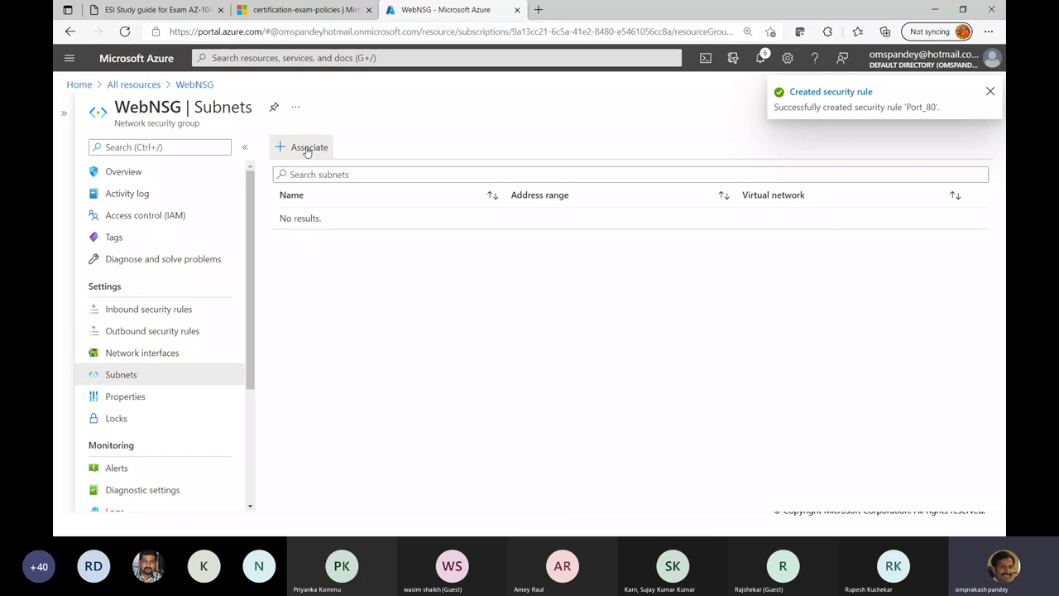
pyautogui.click(735, 158)
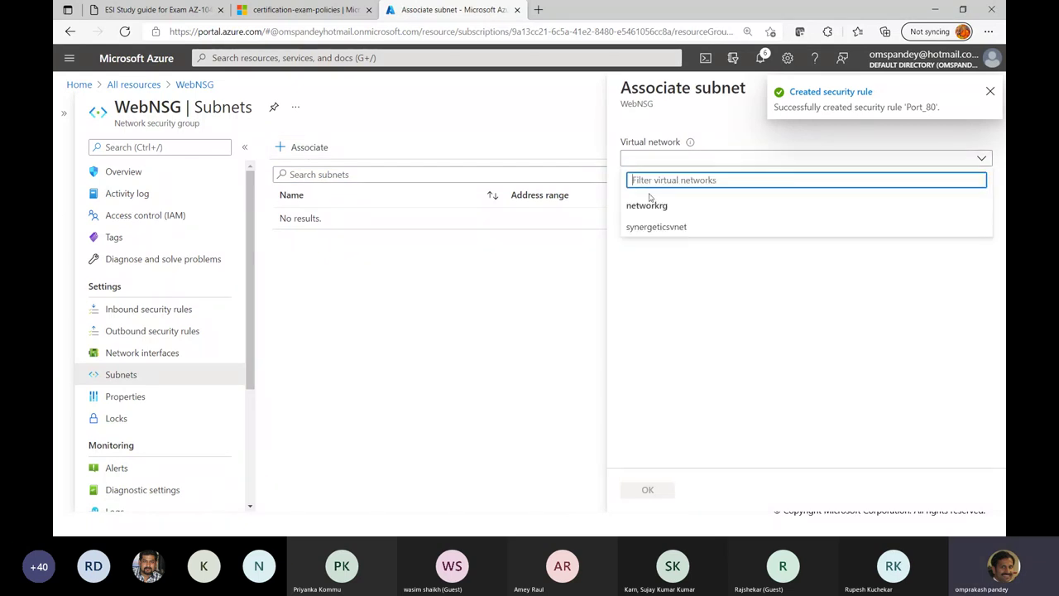
pyautogui.click(648, 228)
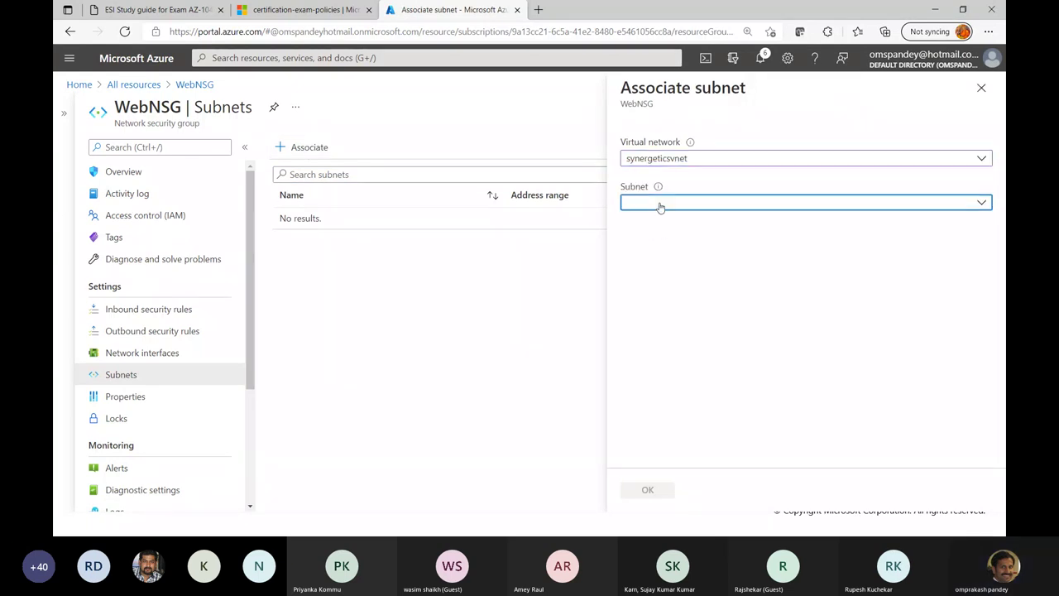
pyautogui.click(659, 203)
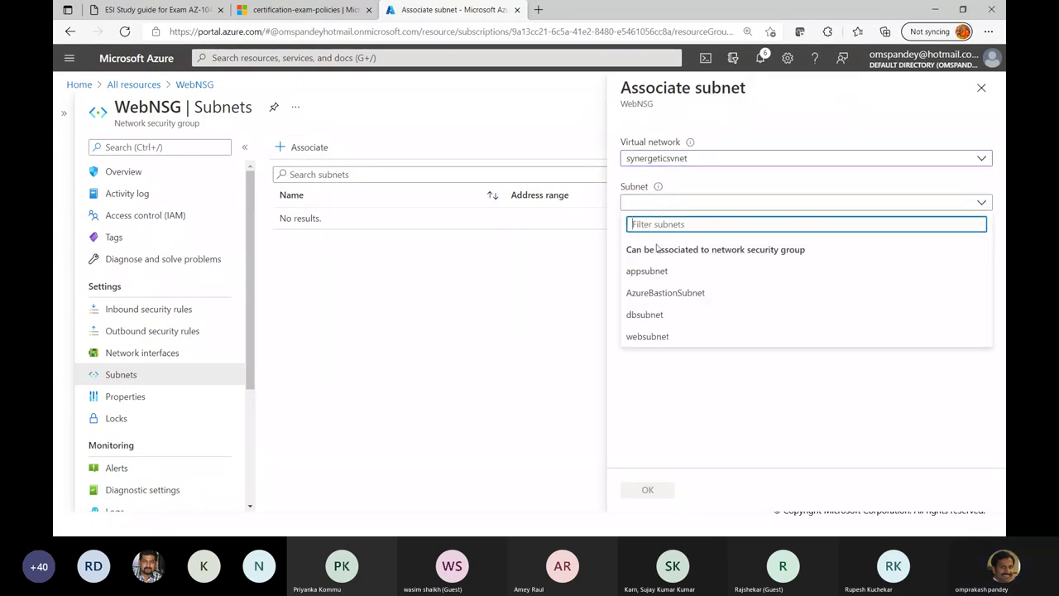
pyautogui.click(644, 337)
pyautogui.click(655, 493)
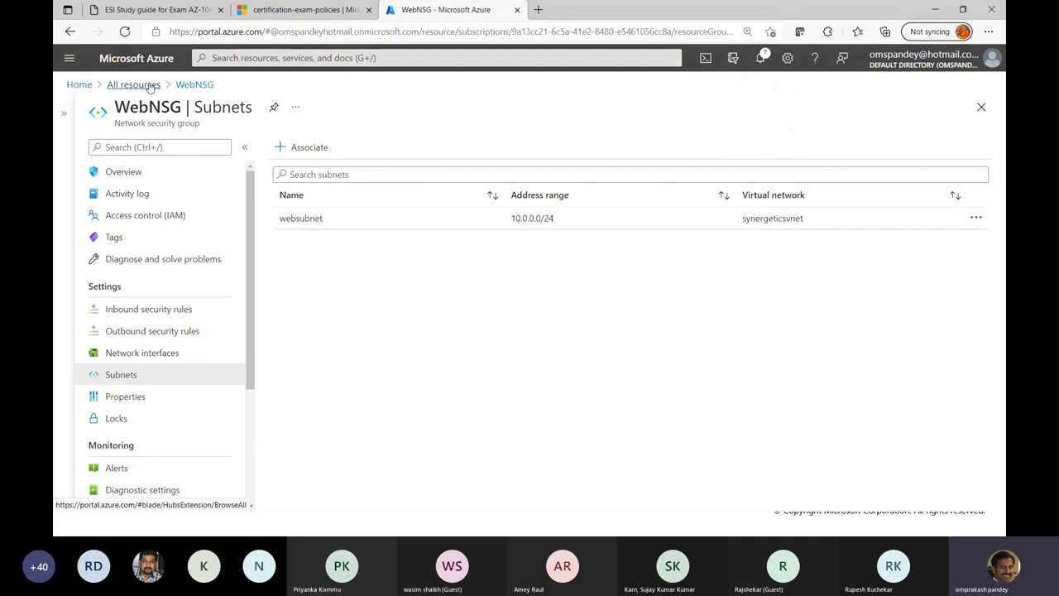
# Refresh the list of all resources and start a new inbound security rule for AppNSG
pyautogui.click(149, 87)
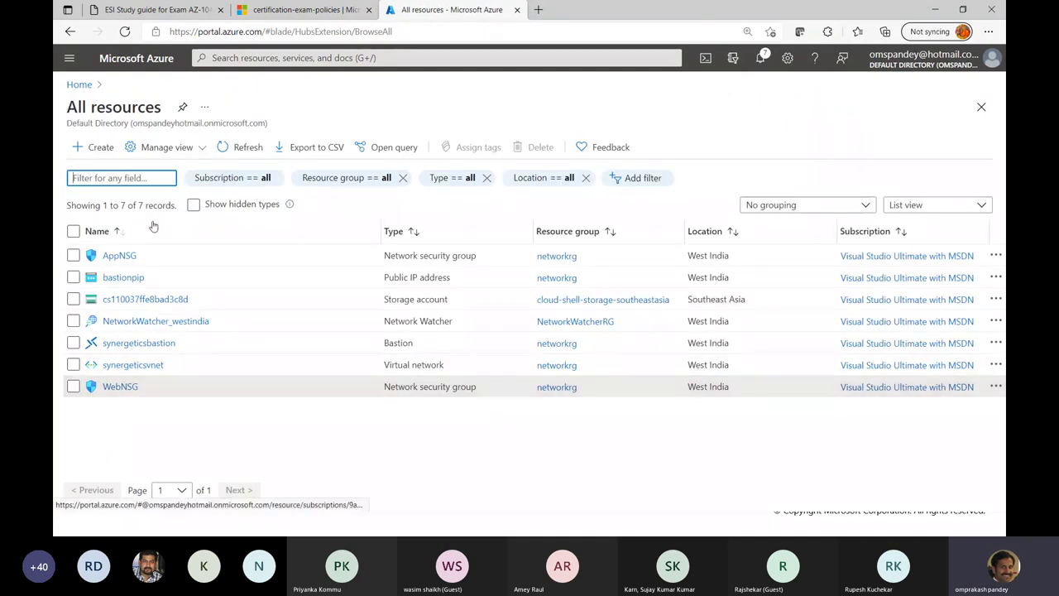
pyautogui.click(252, 146)
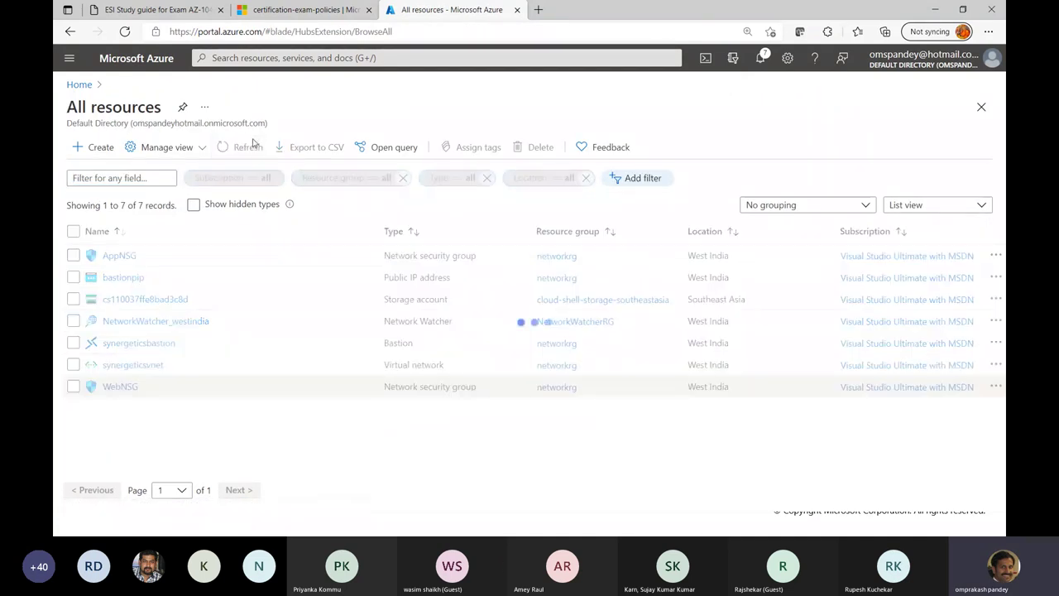
pyautogui.click(119, 255)
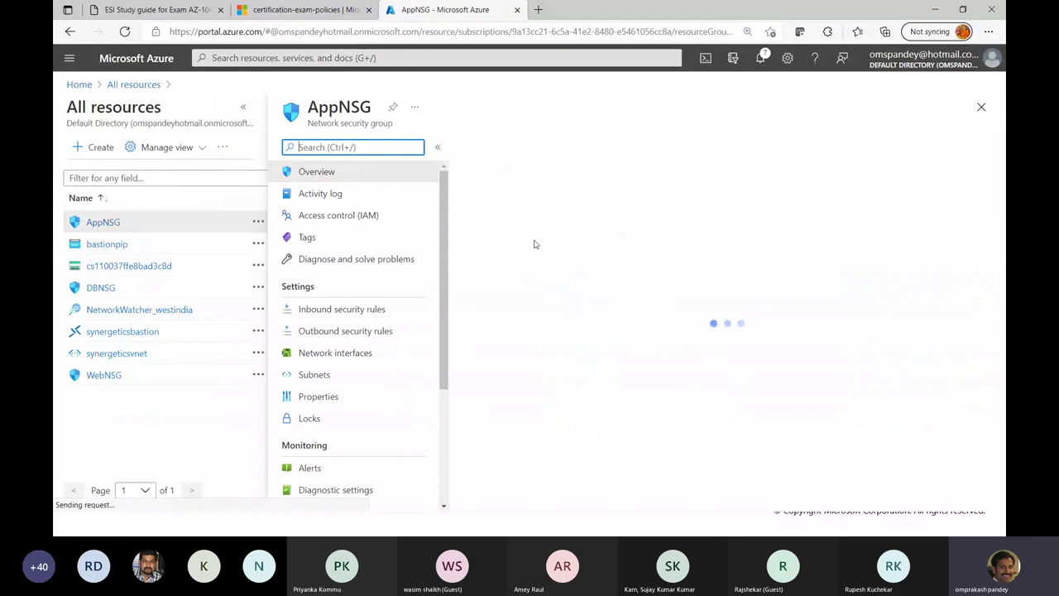
pyautogui.click(342, 310)
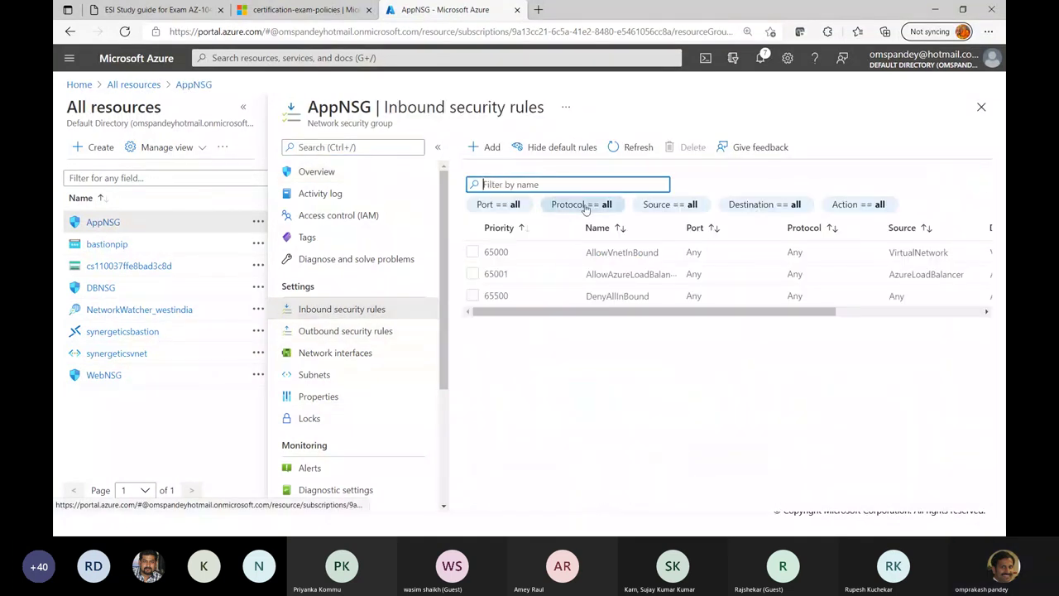
pyautogui.click(486, 147)
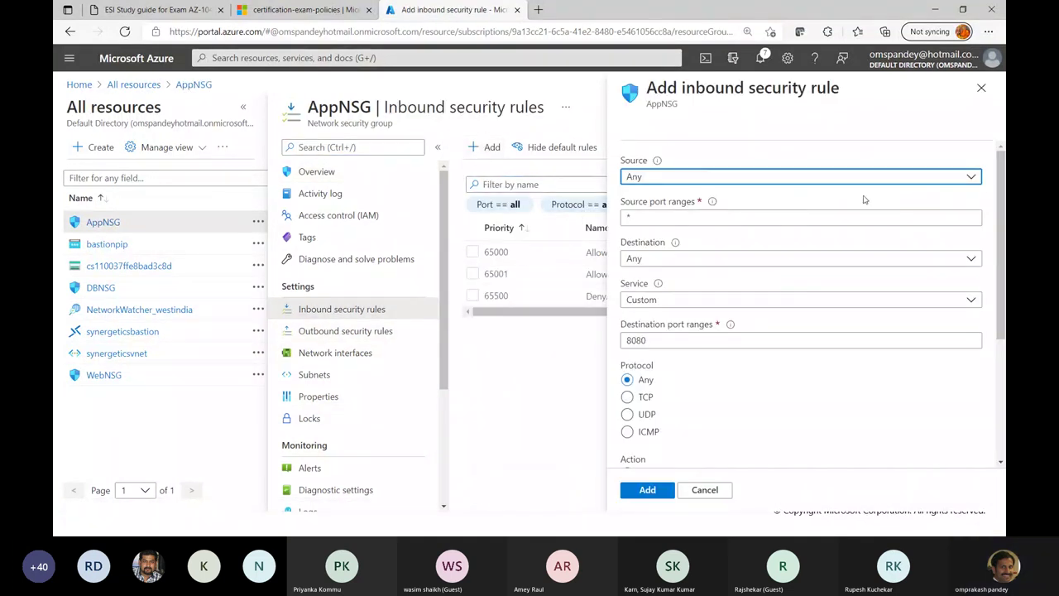
# Limit the source of the new AppNSG inbound rule to the IP address range 10.0.0.0/24
pyautogui.click(974, 178)
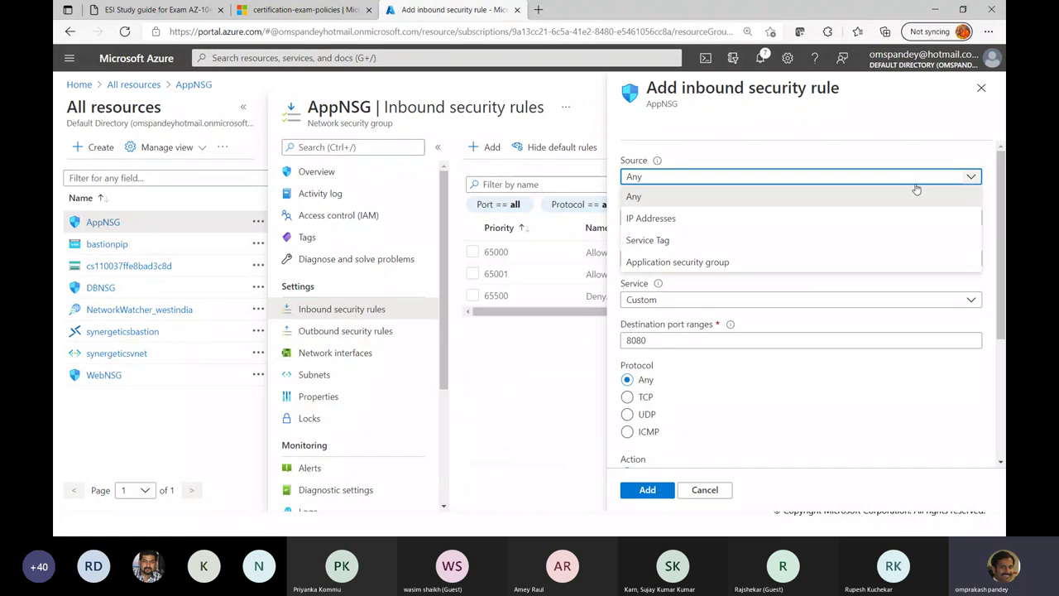
pyautogui.click(641, 219)
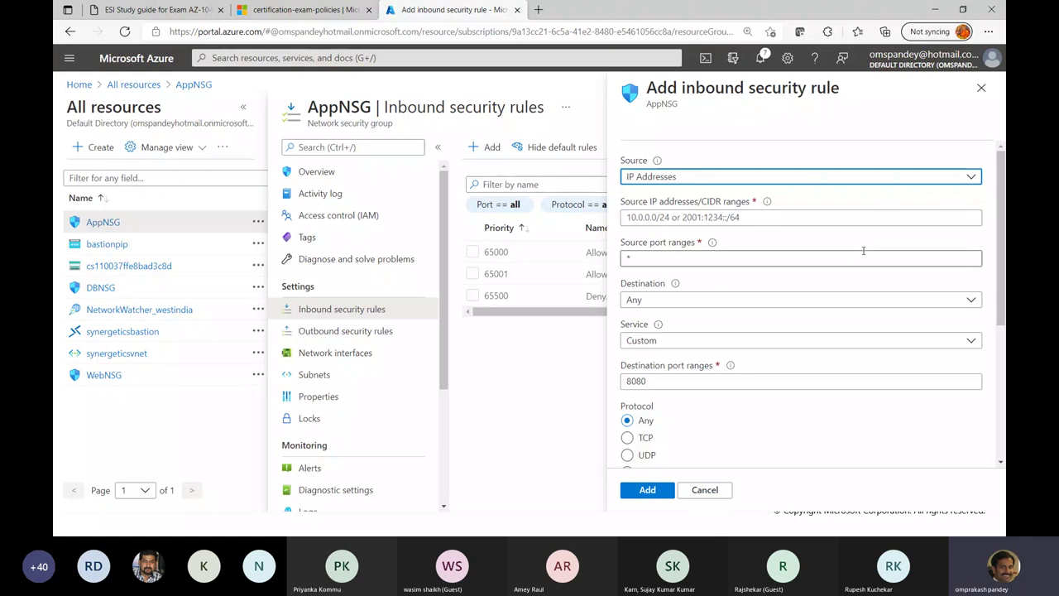
pyautogui.click(747, 219)
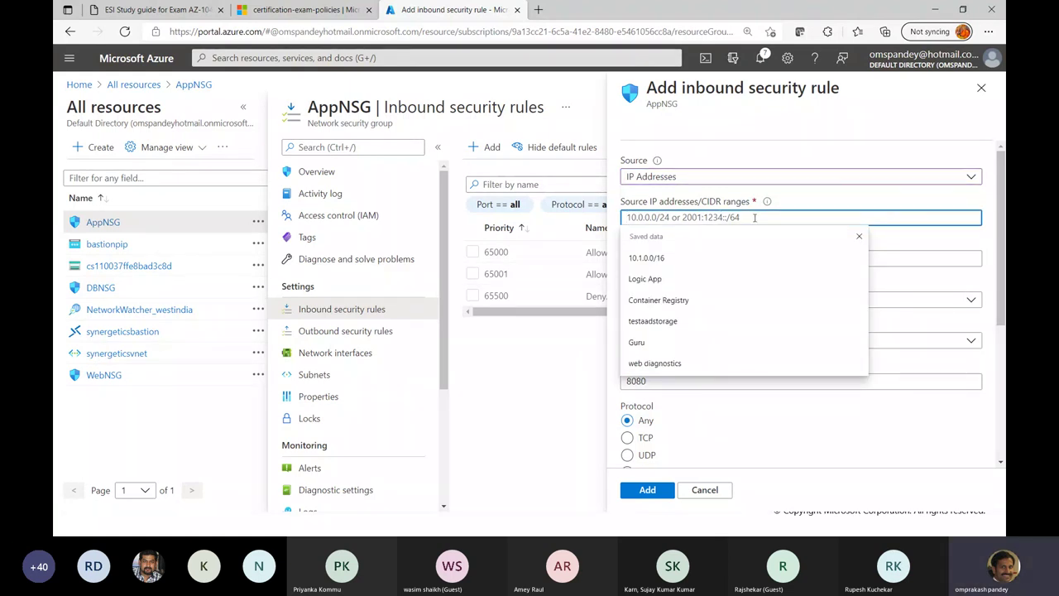
pyautogui.write('10.')
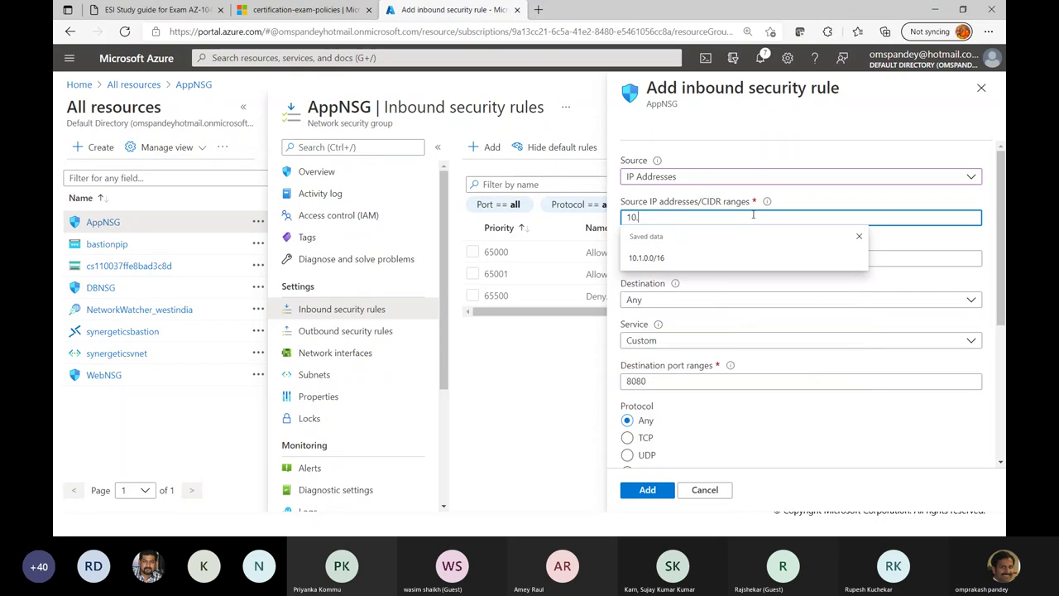
pyautogui.write('0.0')
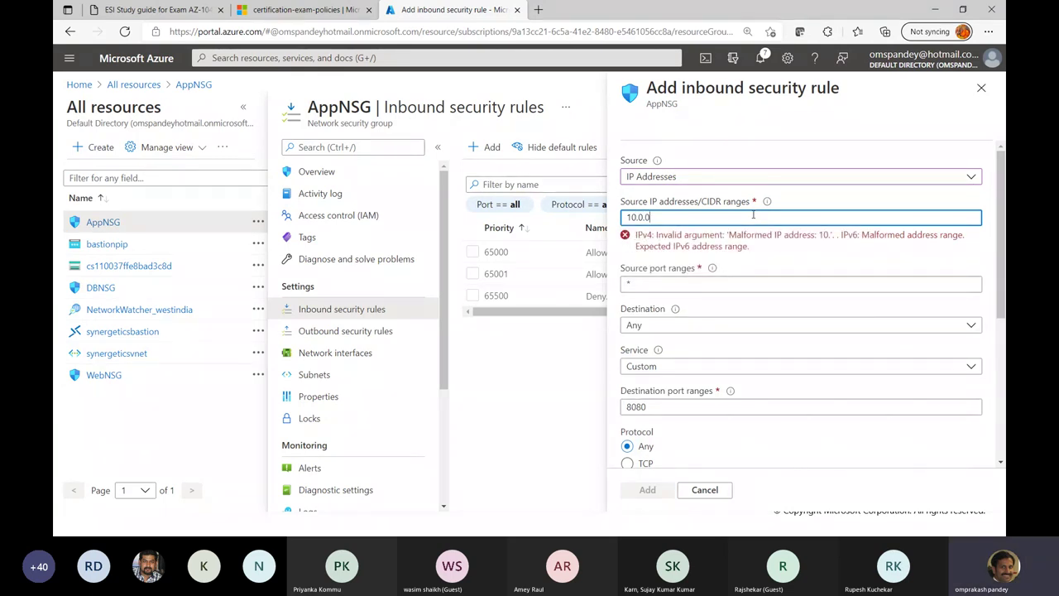
pyautogui.write('.0/24')
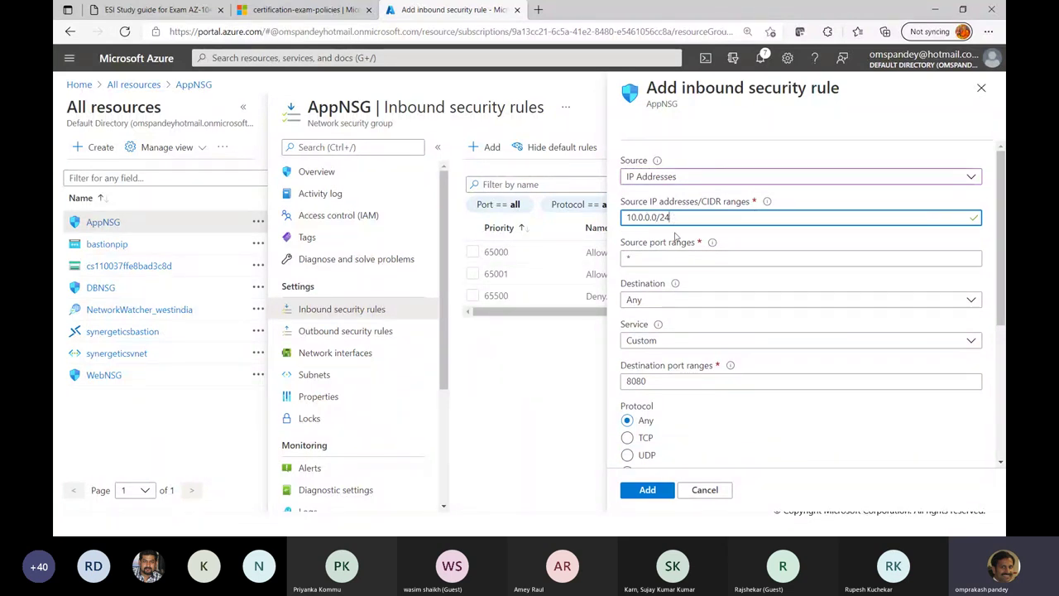
# Leave the AppNSG rule's destination at Any and set its service to HTTP
pyautogui.click(660, 300)
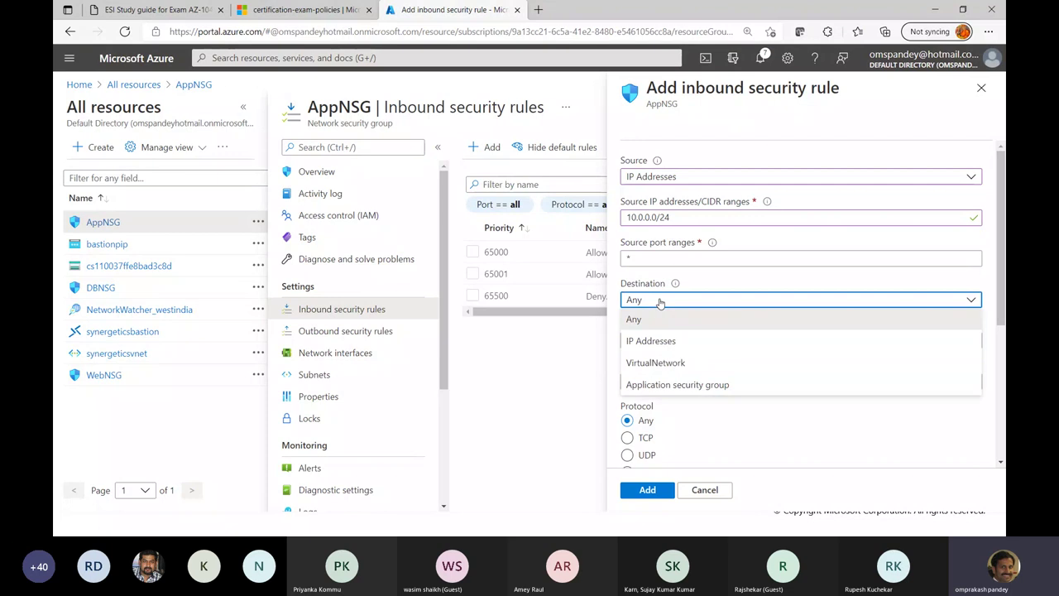
pyautogui.click(660, 301)
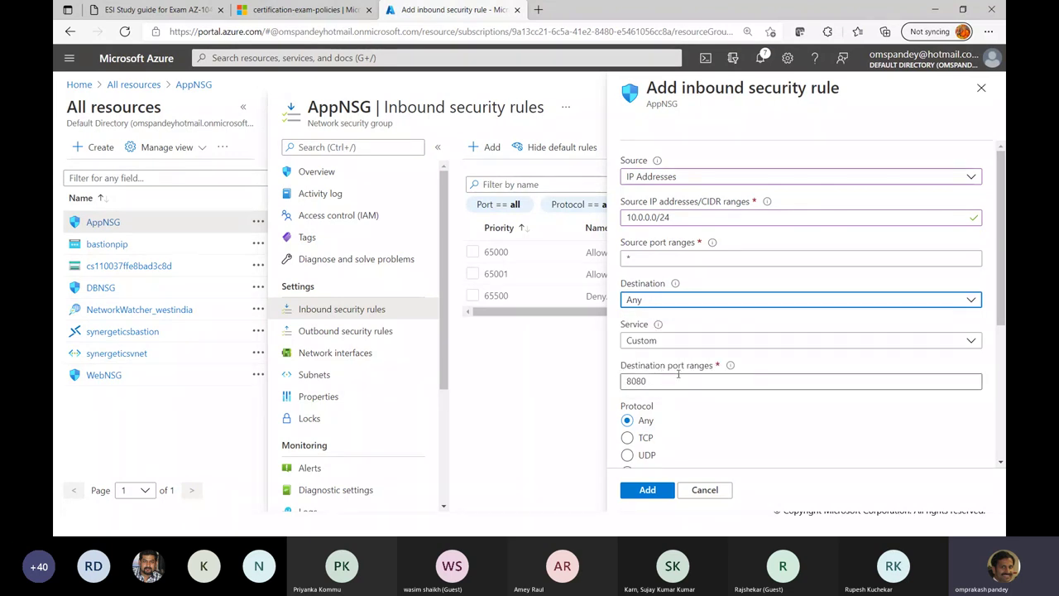
pyautogui.click(661, 345)
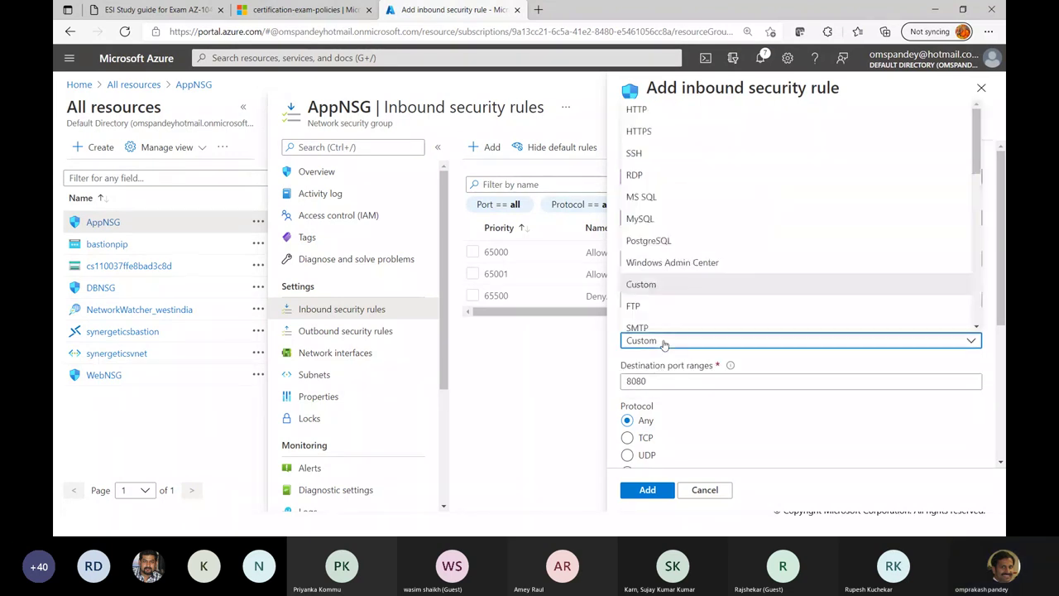
pyautogui.click(645, 130)
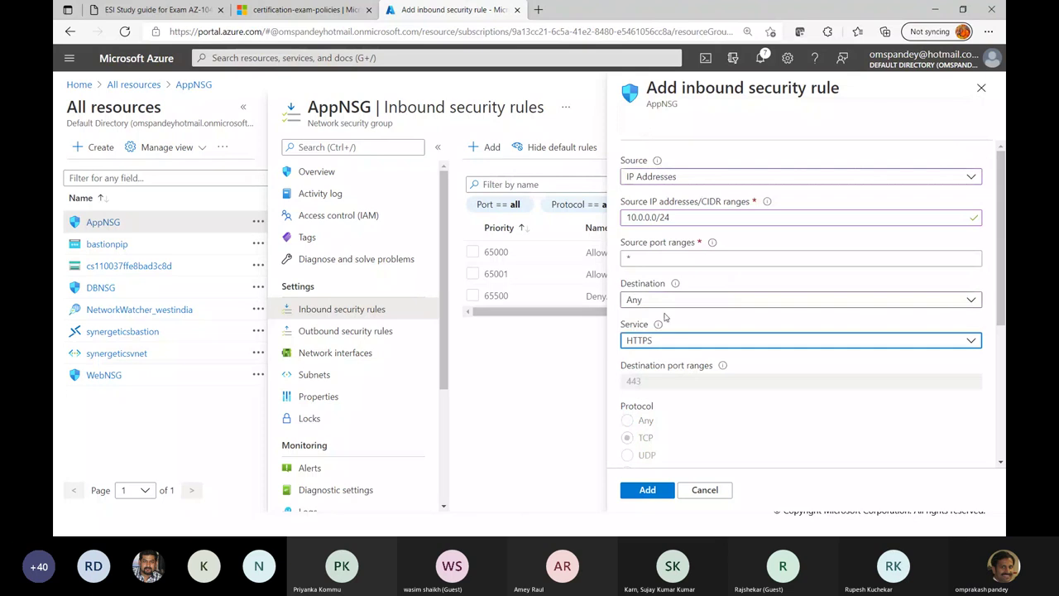
pyautogui.click(658, 340)
pyautogui.click(652, 111)
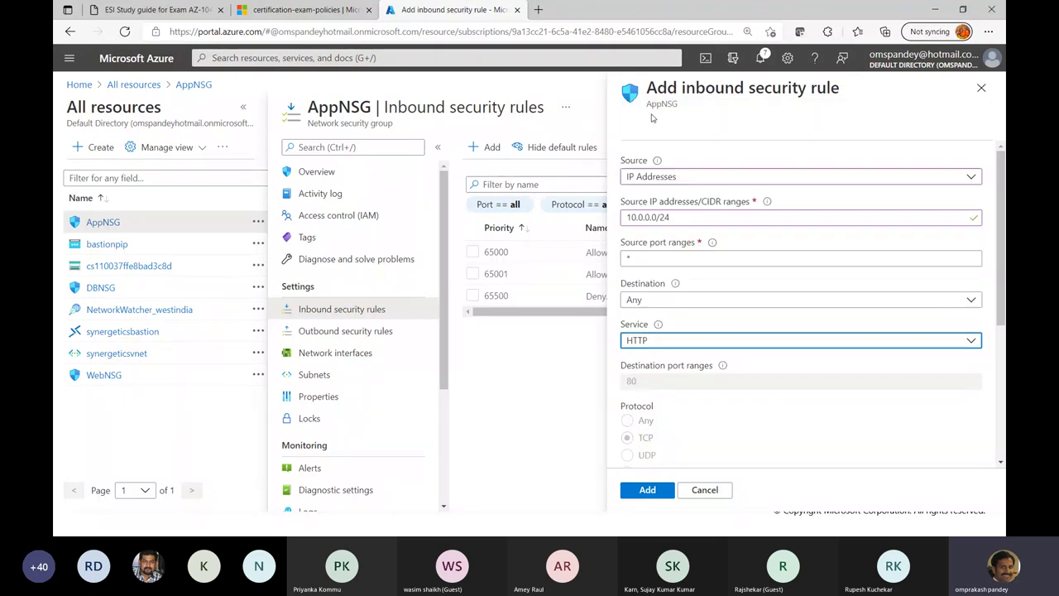
# Name the AppNSG inbound rule Port_80 and add it with the Allow action and priority 100
pyautogui.scroll(-3, 649, 357)
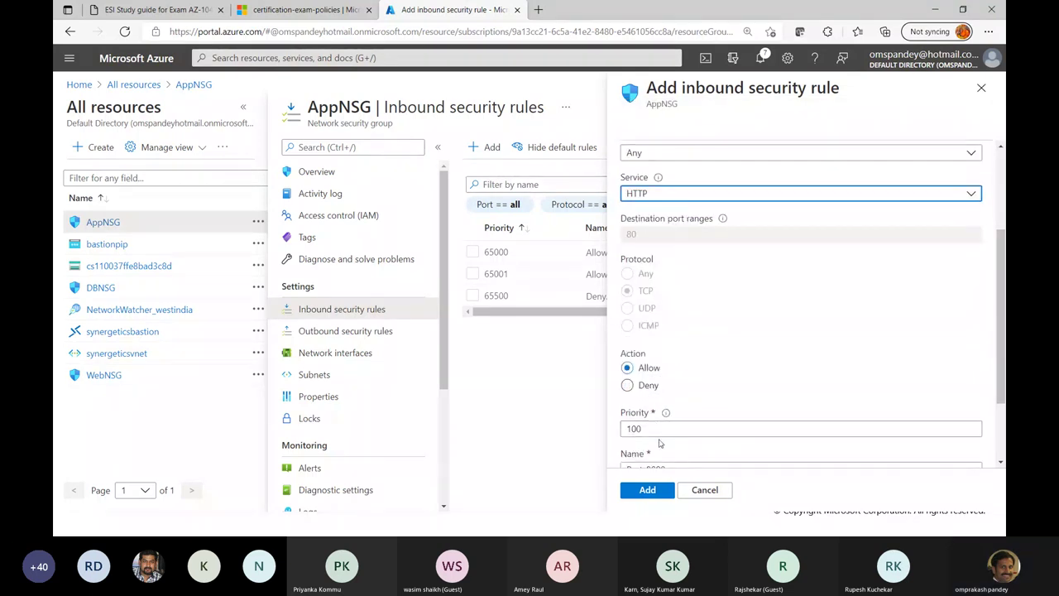
pyautogui.scroll(-2, 659, 444)
pyautogui.click(652, 328)
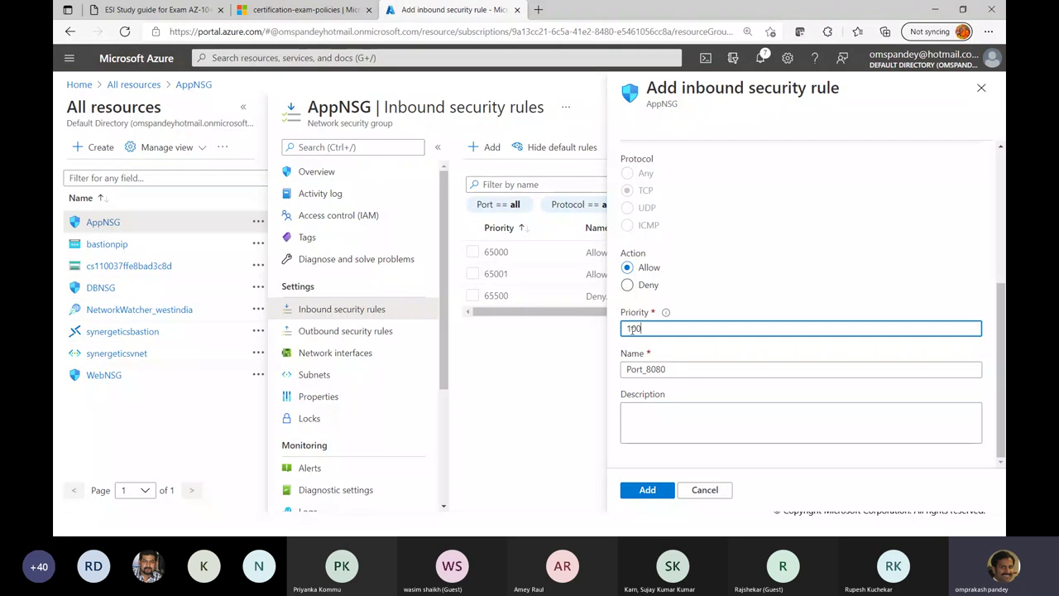
pyautogui.click(670, 369)
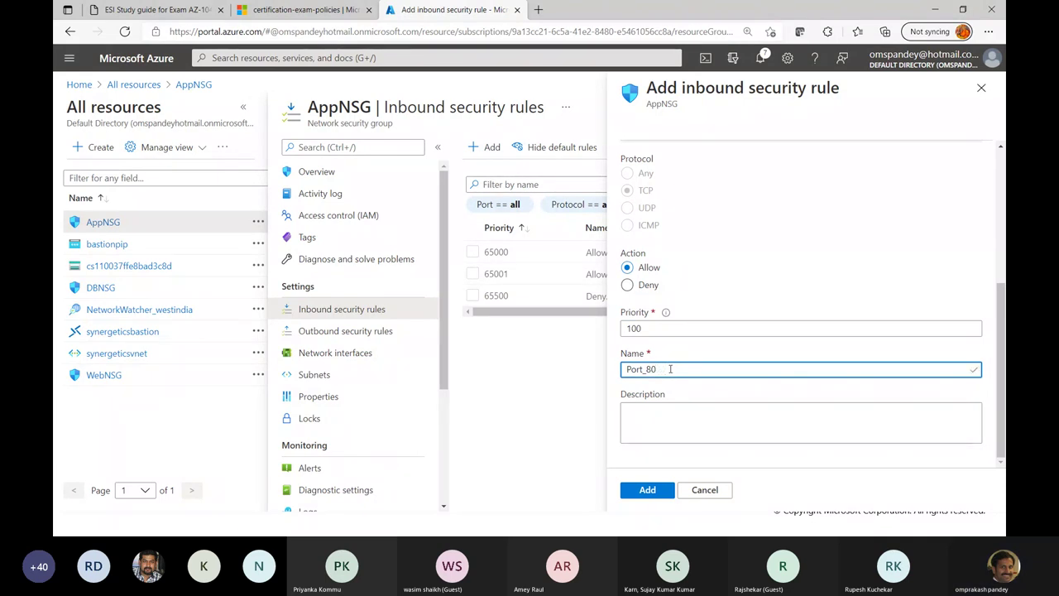
pyautogui.click(648, 489)
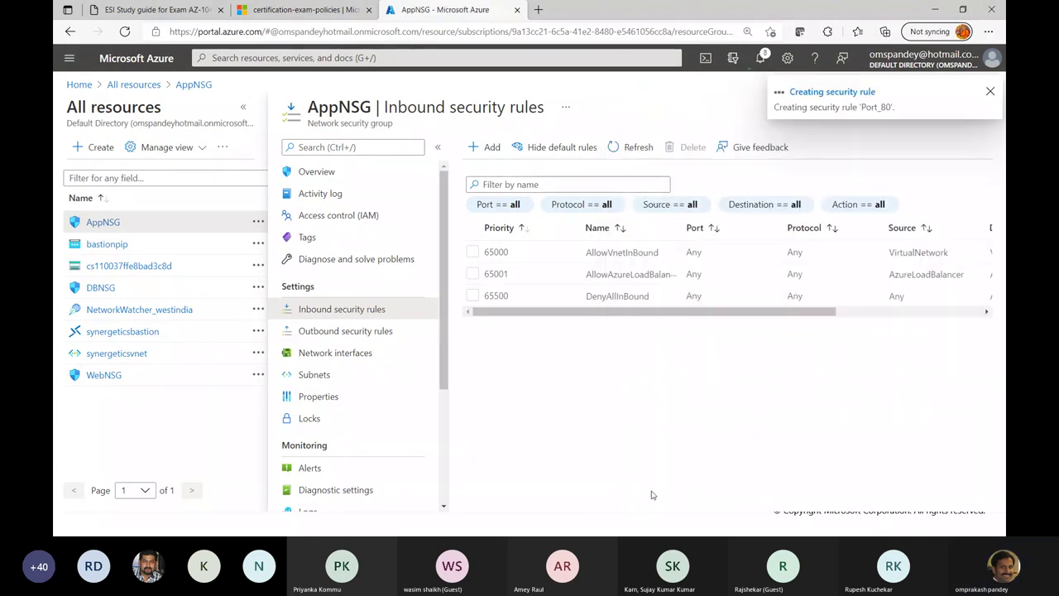
# Start another inbound security rule for WebNSG with any source and destination and the HTTPS service
pyautogui.click(92, 376)
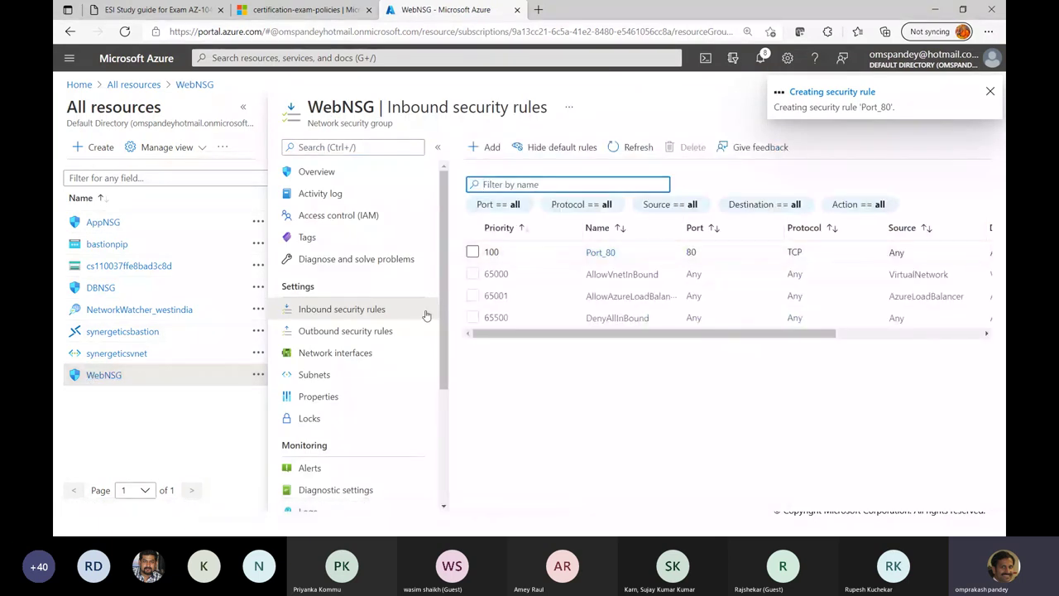
pyautogui.click(485, 147)
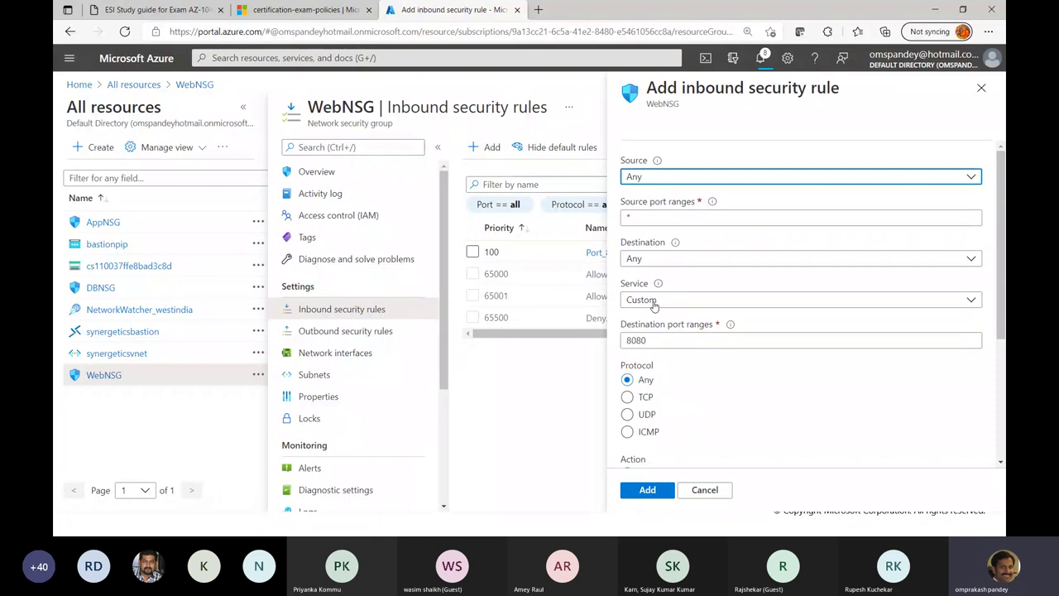
pyautogui.click(659, 266)
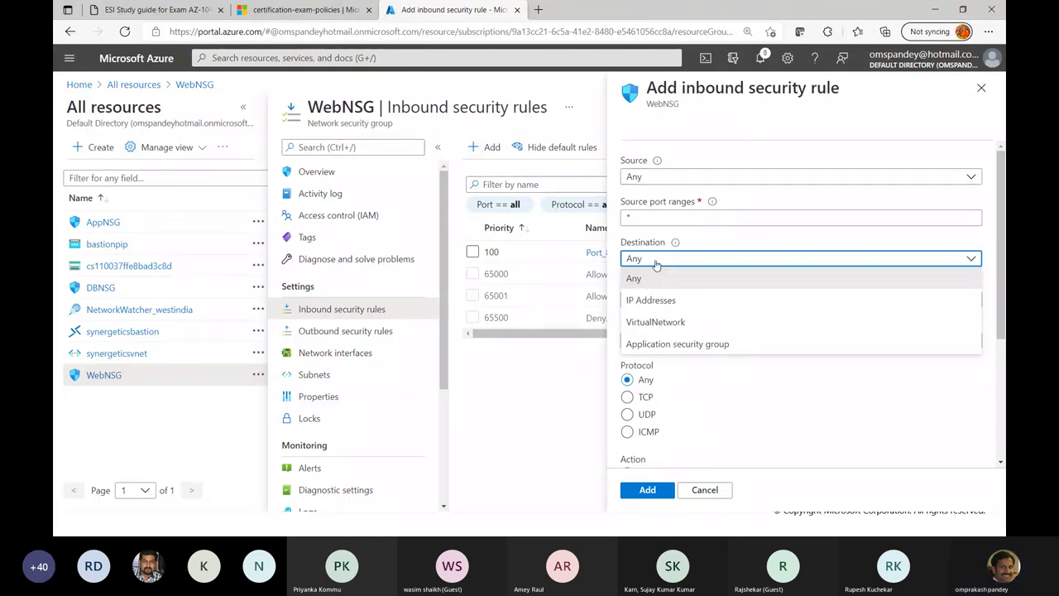
pyautogui.click(653, 279)
pyautogui.click(651, 301)
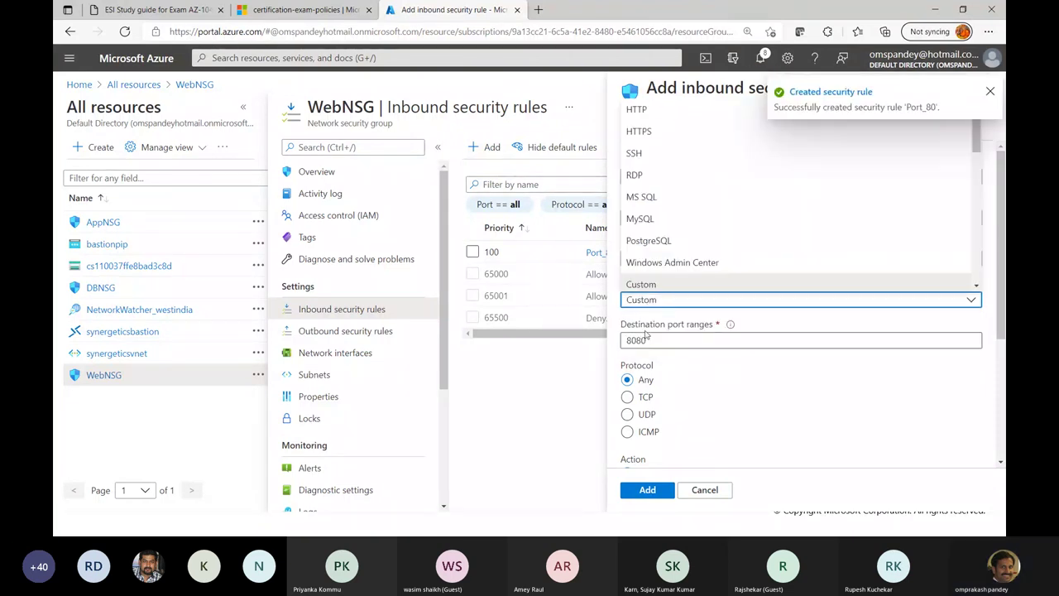
pyautogui.click(642, 132)
# Name the new WebNSG rule Port_HTTPs and add it with the Allow action and priority 110
pyautogui.scroll(-3, 637, 323)
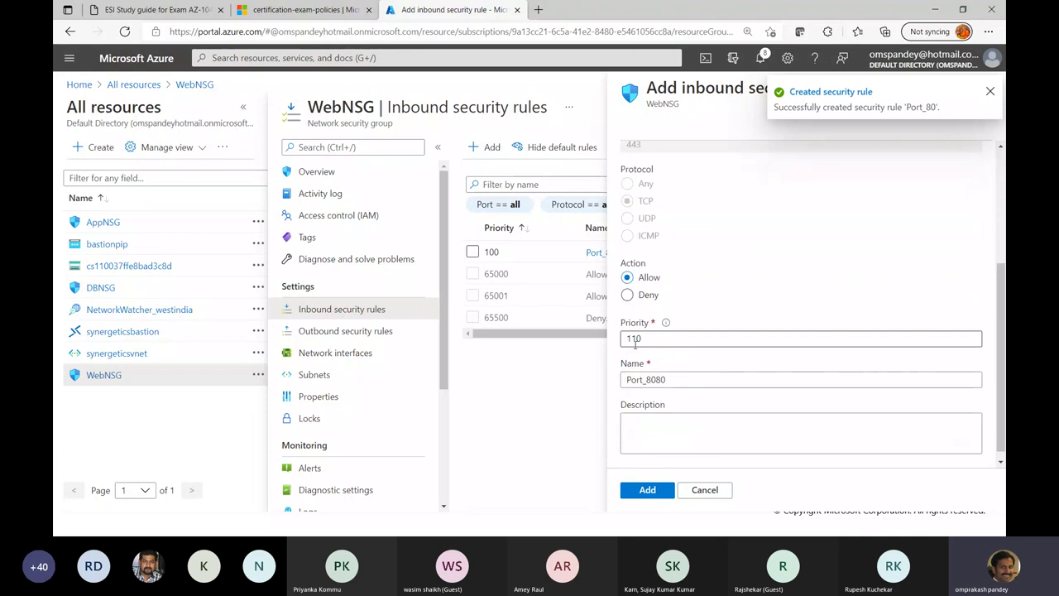
pyautogui.moveTo(647, 338); pyautogui.dragTo(622, 337)
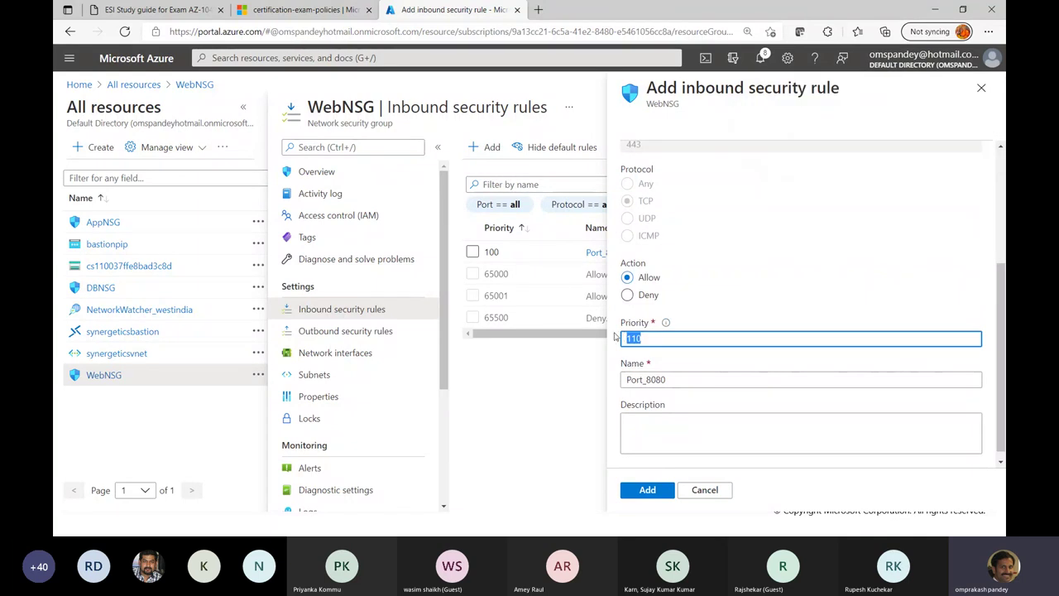
pyautogui.click(671, 380)
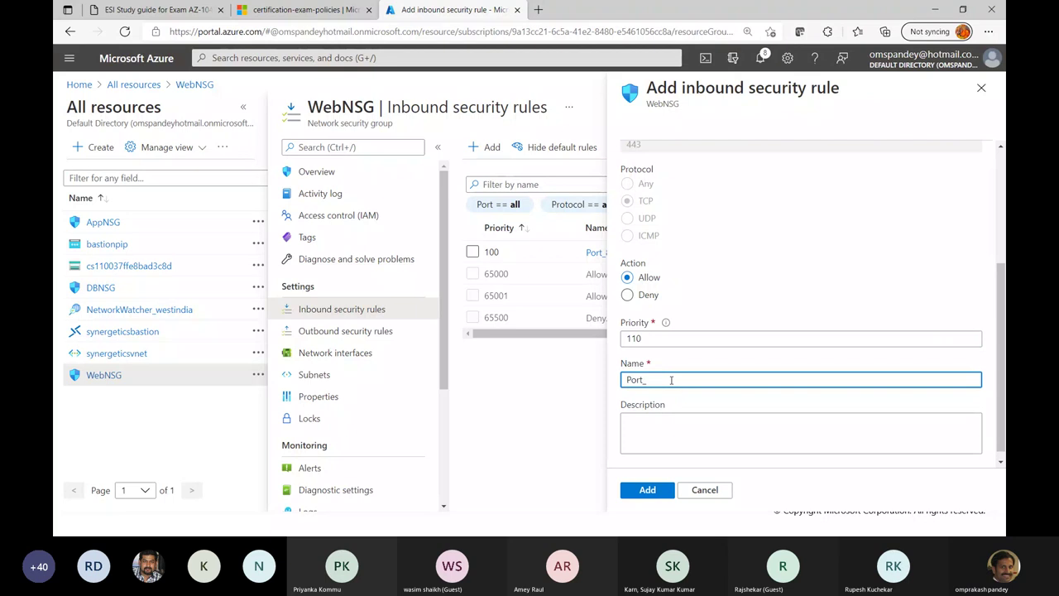
pyautogui.write('HTTPs')
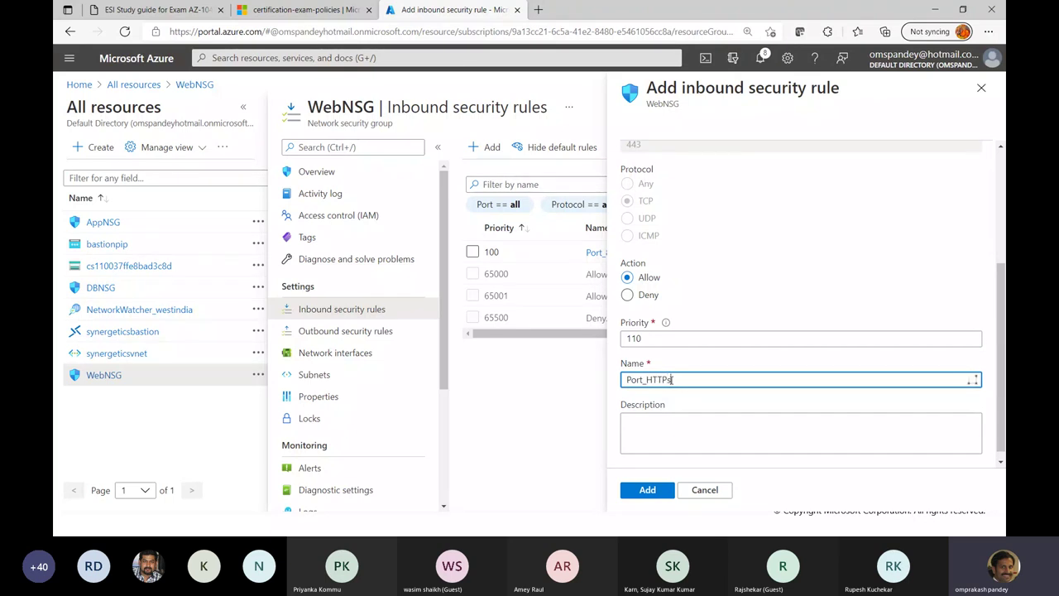
pyautogui.click(648, 490)
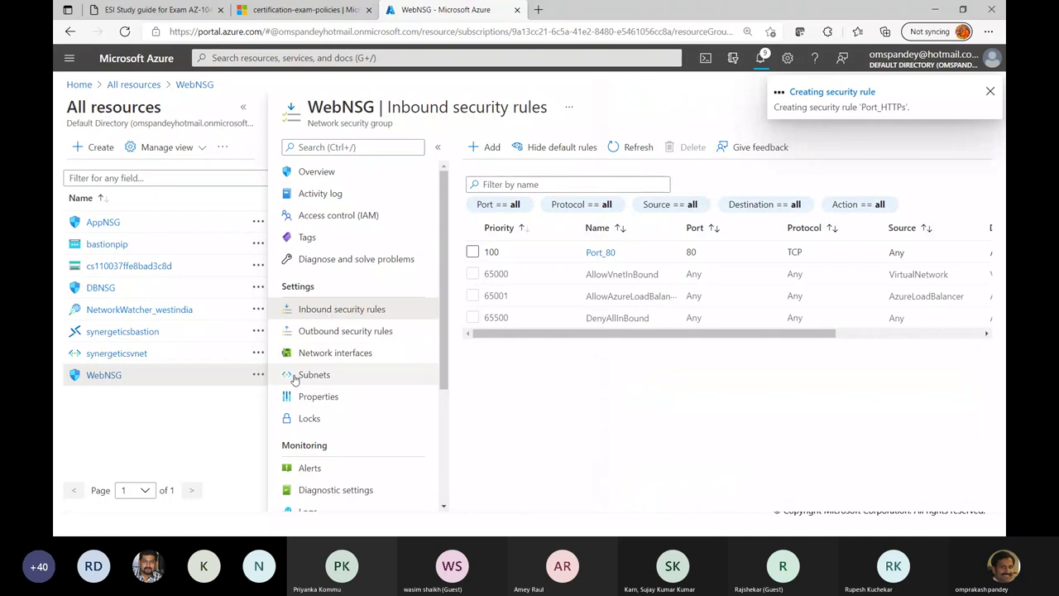
# Open AppNSG's inbound security rules to check them and refresh the list of all resources
pyautogui.click(102, 223)
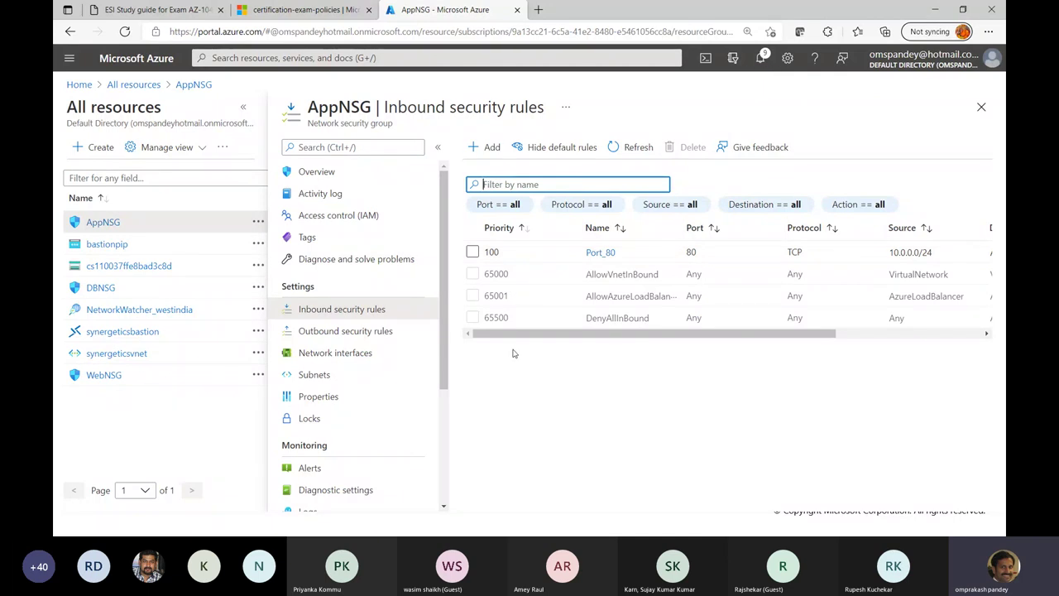
pyautogui.click(223, 146)
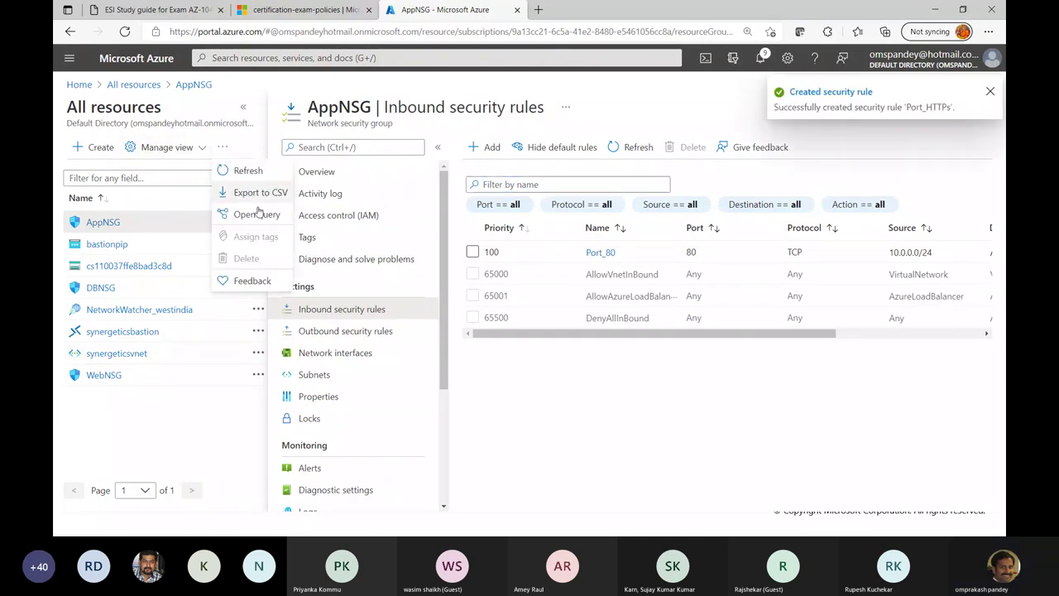
pyautogui.click(252, 171)
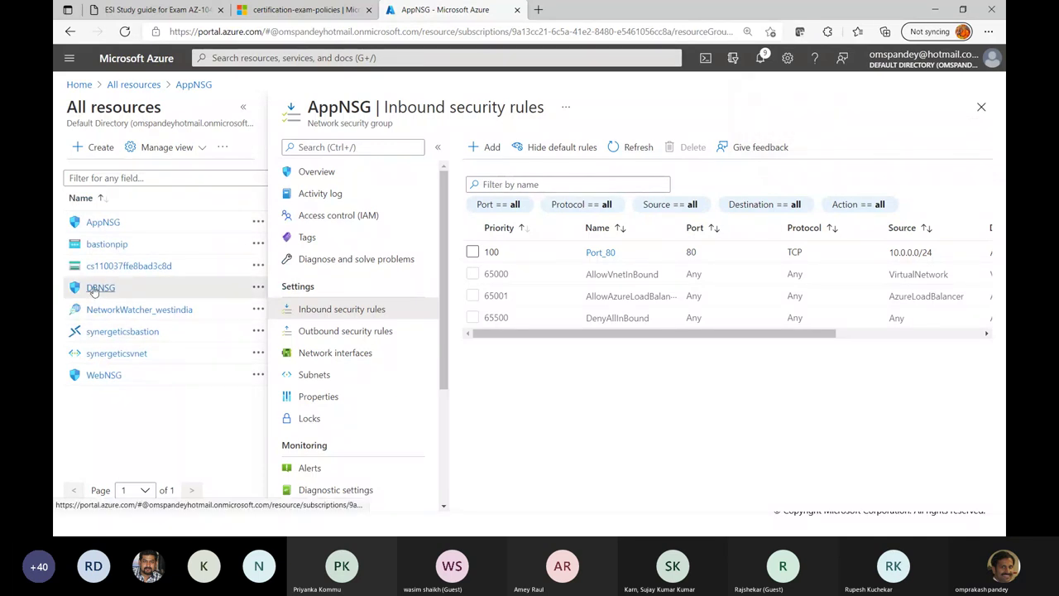
# Start an inbound security rule for DBNSG with source IP addresses 10.0.1.0/24 and the MS SQL service
pyautogui.click(94, 288)
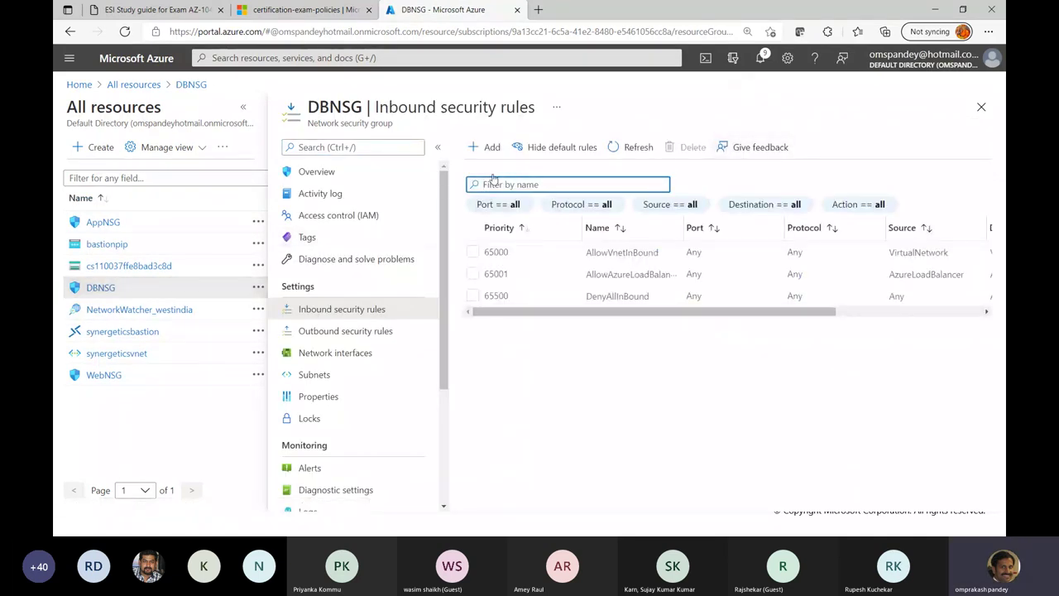
pyautogui.click(491, 147)
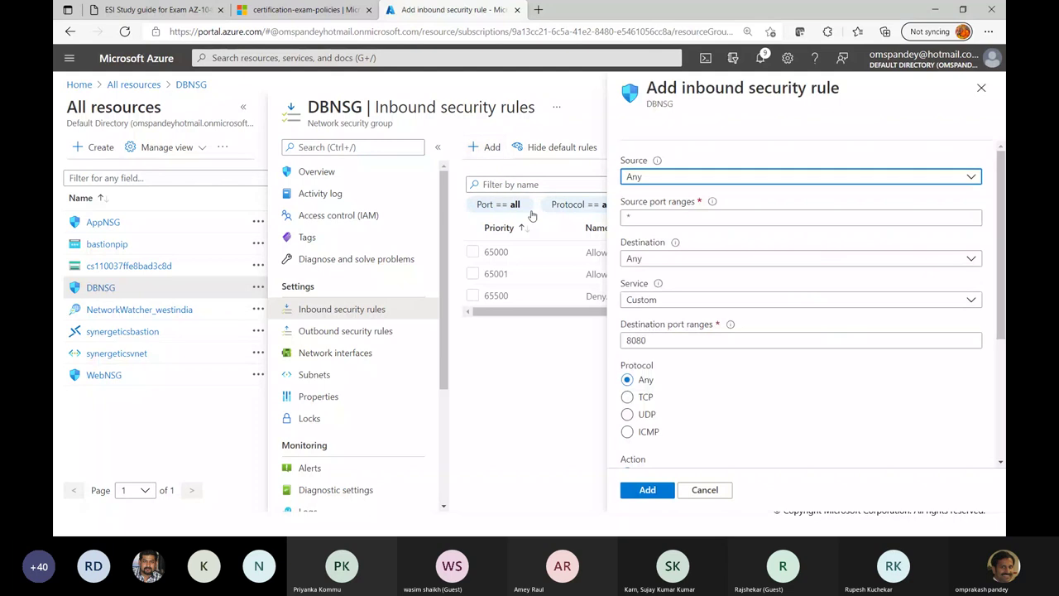
pyautogui.click(787, 179)
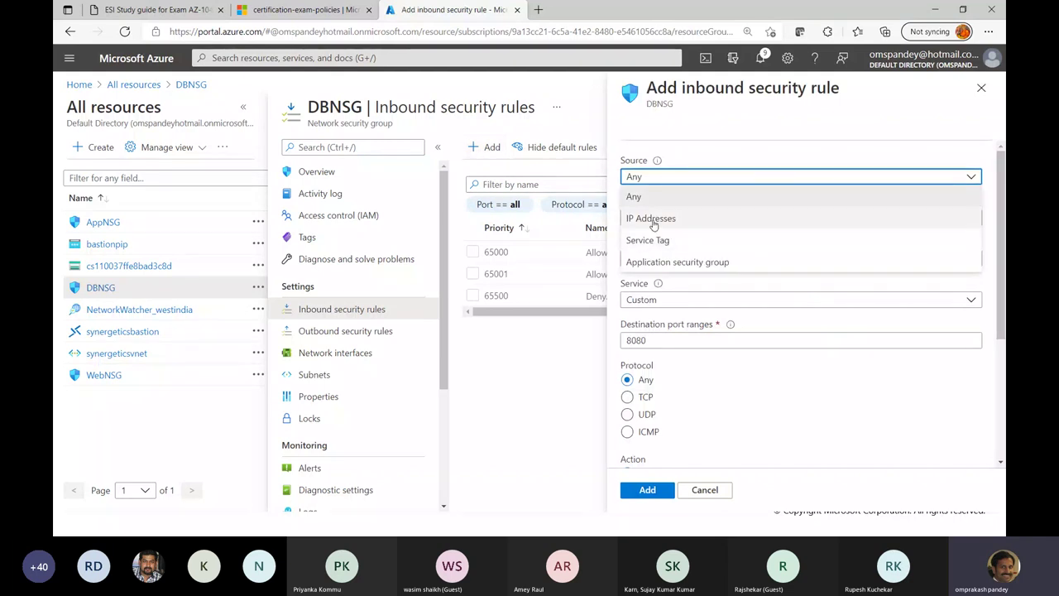
pyautogui.click(652, 220)
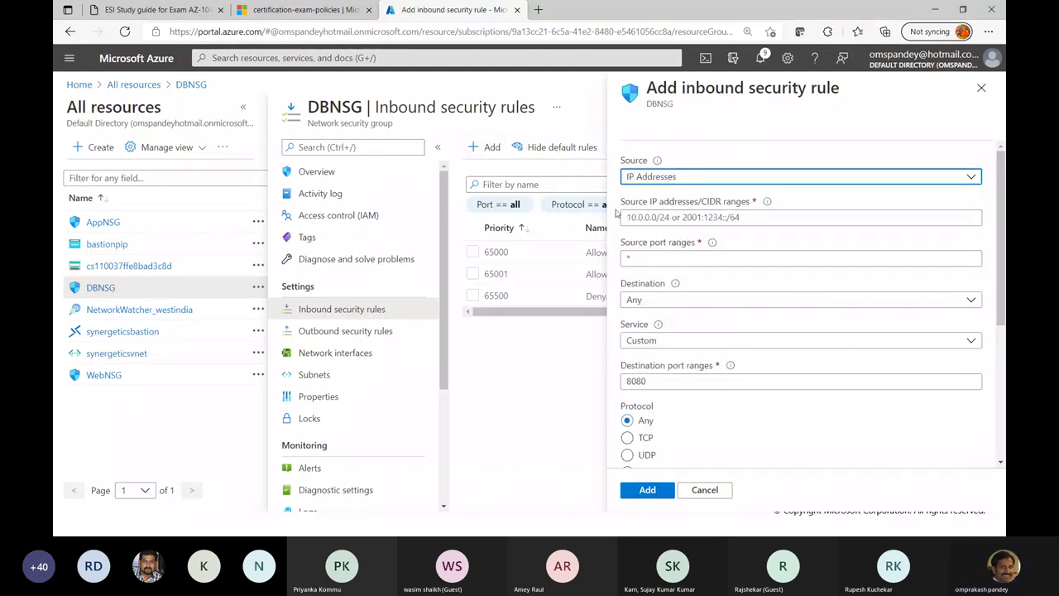
pyautogui.click(668, 216)
pyautogui.write('10')
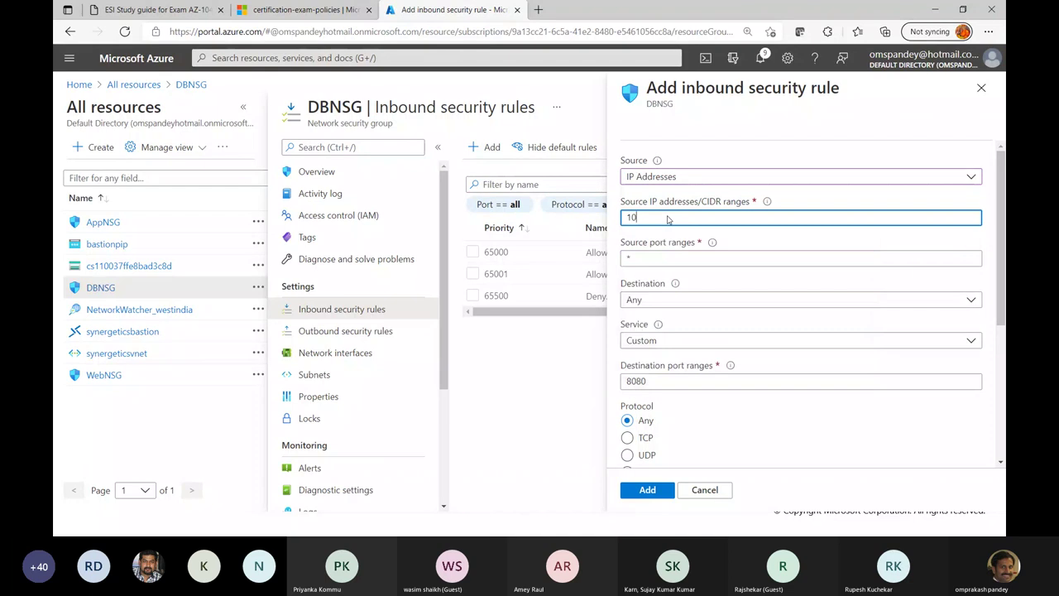
pyautogui.write('.0.')
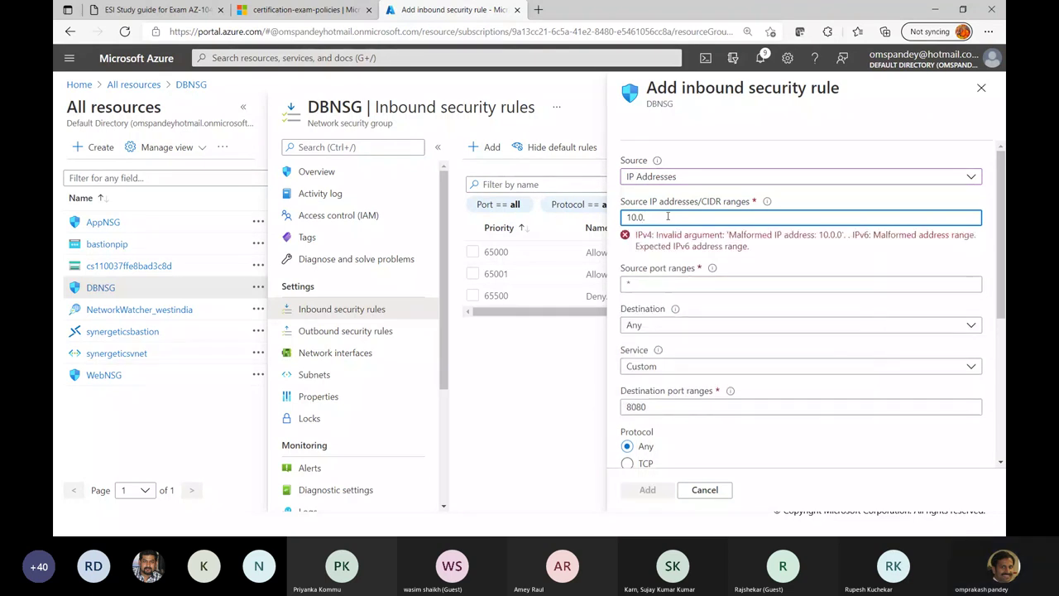
pyautogui.write('1.0/24')
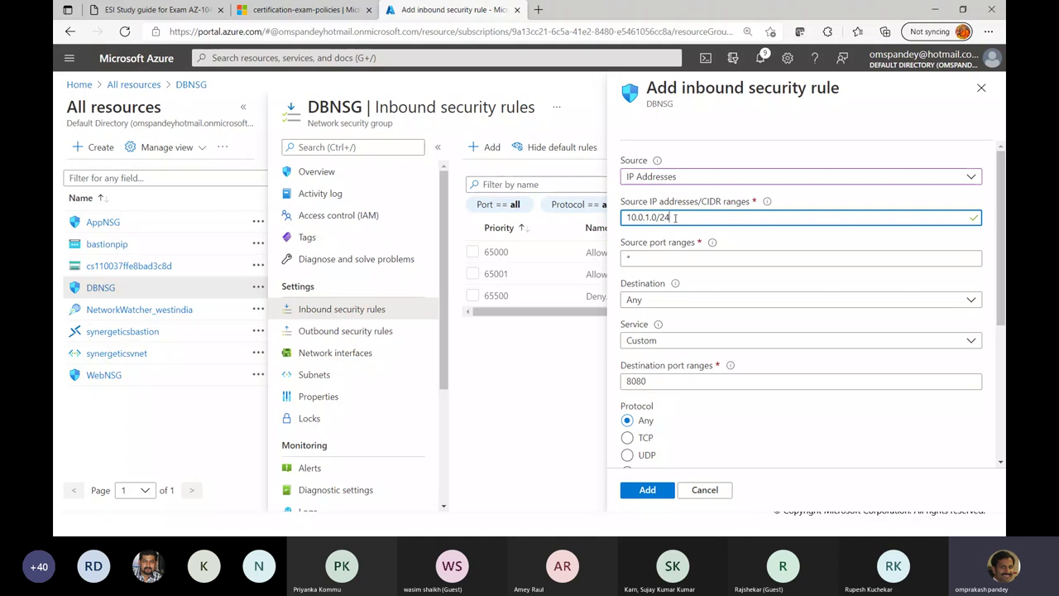
pyautogui.click(686, 343)
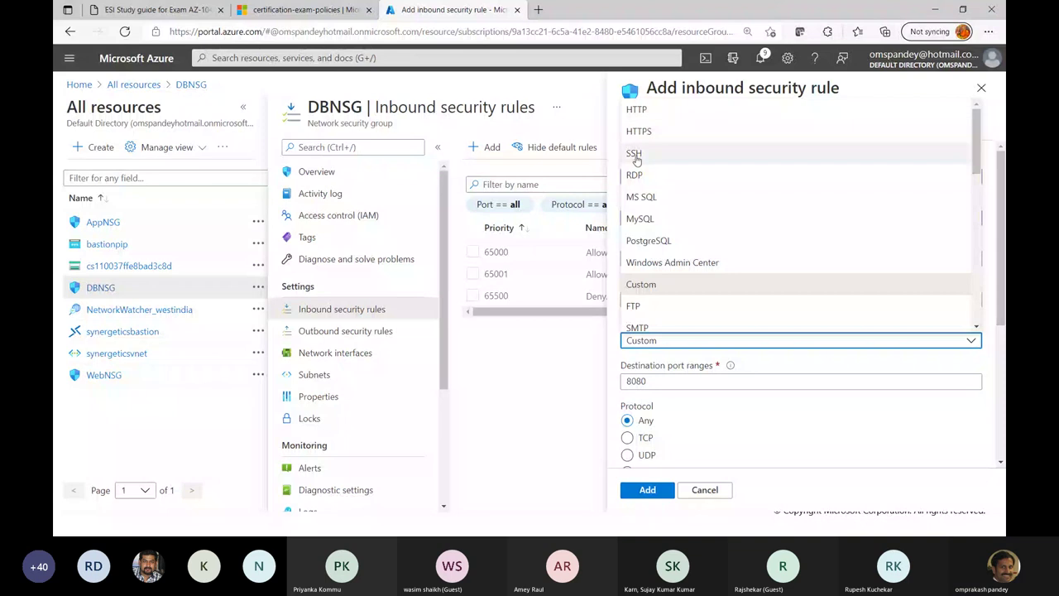
pyautogui.click(635, 197)
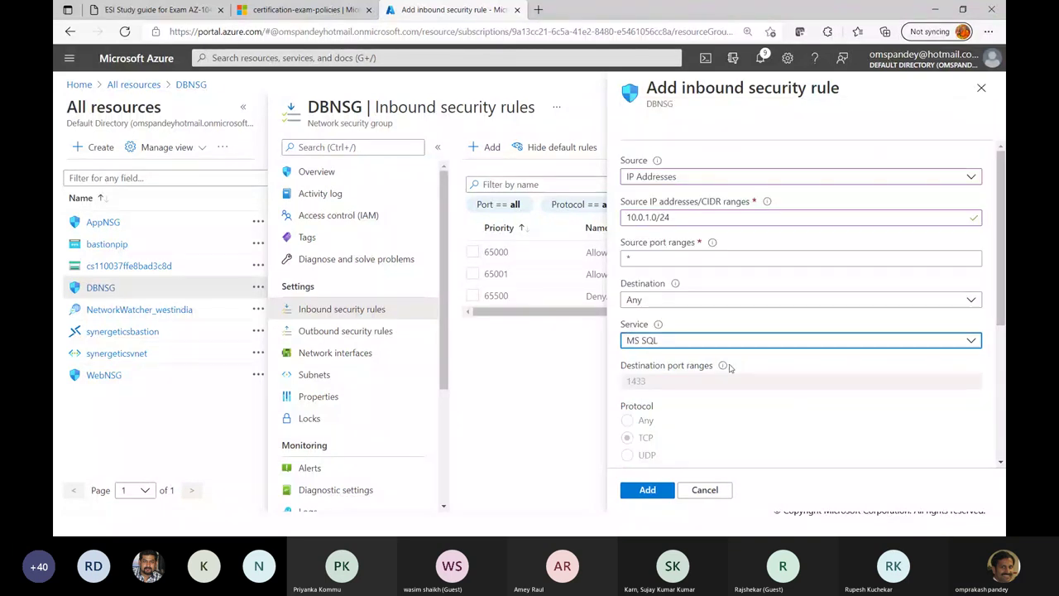
# Name the DBNSG inbound rule Port_SQL and add it with the Allow action and priority 100
pyautogui.scroll(-3, 697, 407)
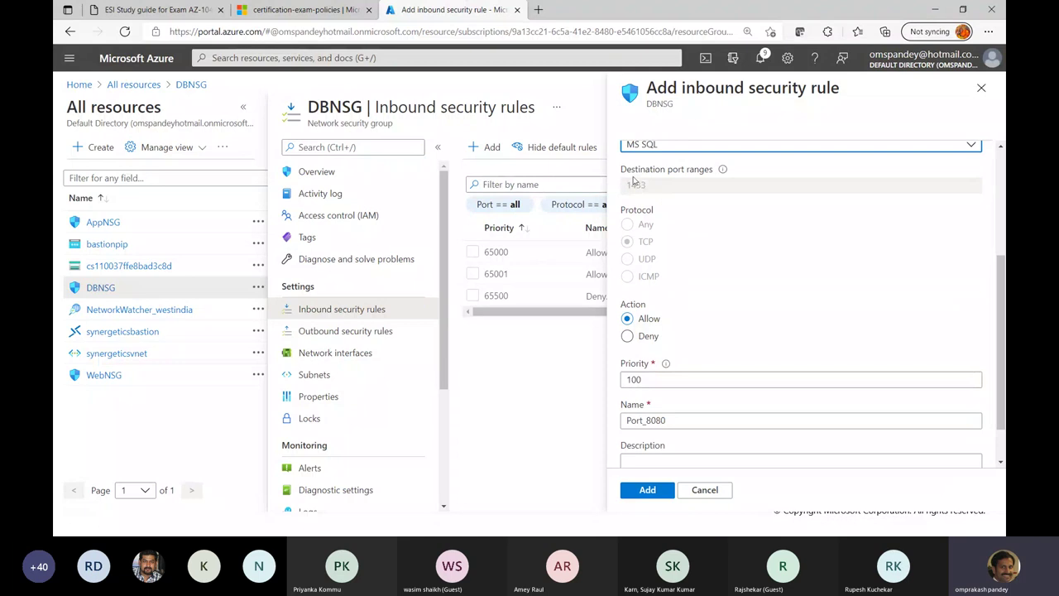
pyautogui.scroll(-1, 676, 364)
pyautogui.click(683, 369)
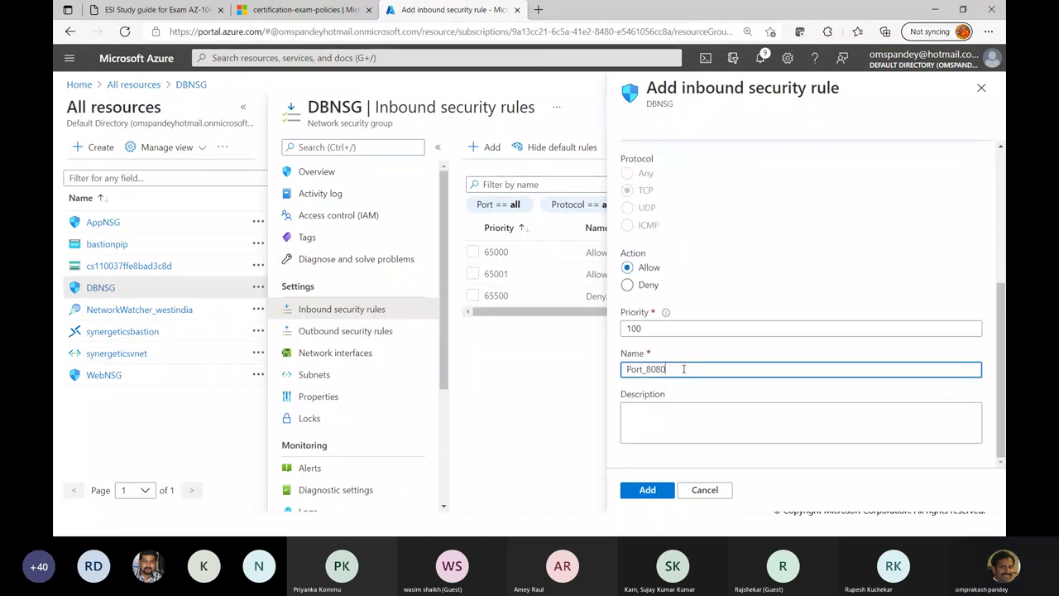
pyautogui.press('BackSpace')
pyautogui.press('BackSpace')
pyautogui.press('BackSpace')
pyautogui.write('SQL')
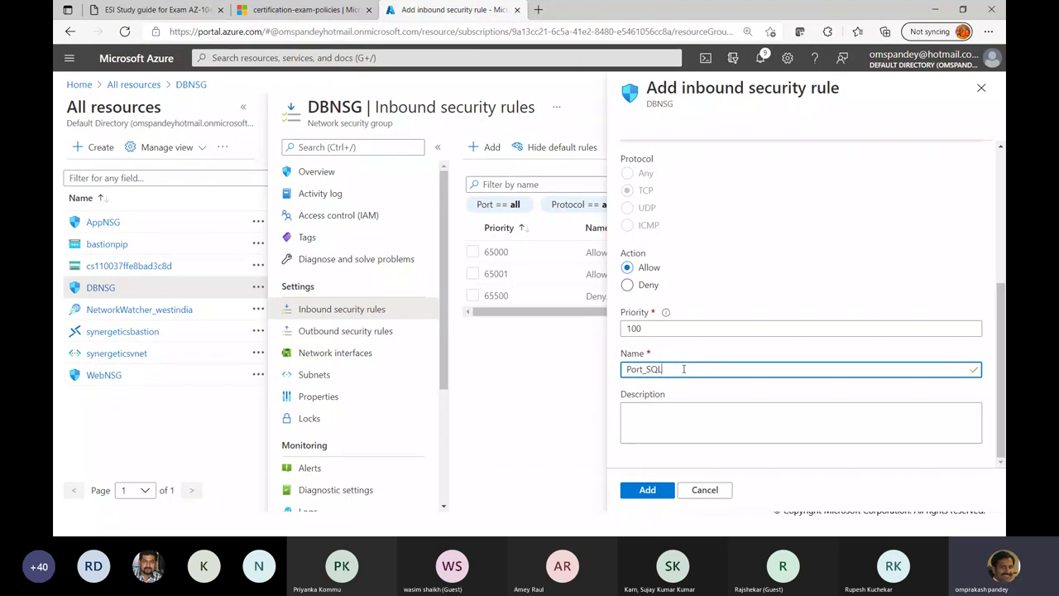
pyautogui.click(657, 491)
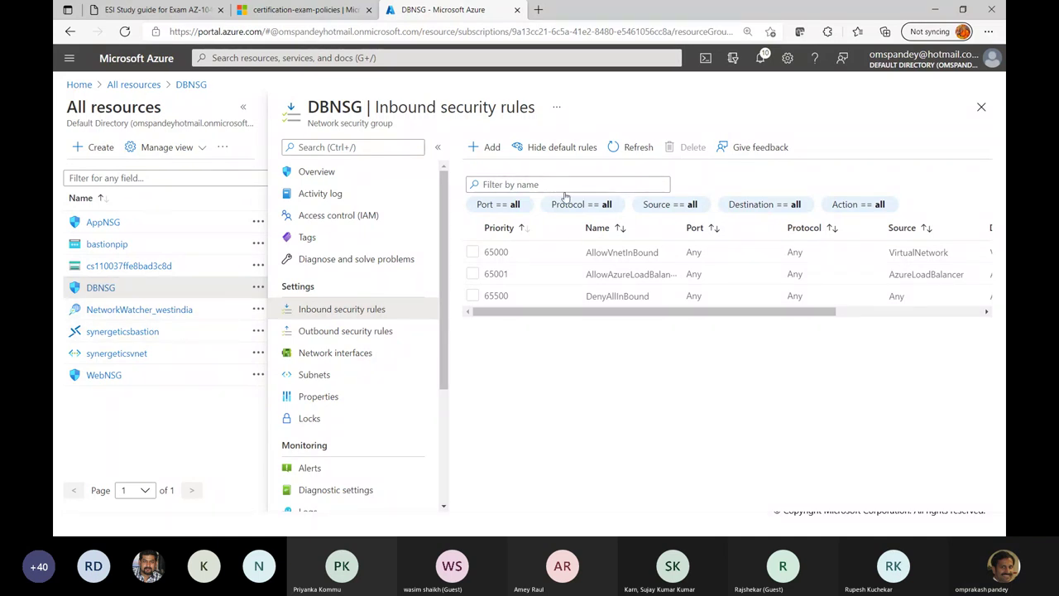
# Return to the full list of all resources and switch to the PowerPoint slide show on NSG Effective Rules
pyautogui.click(131, 89)
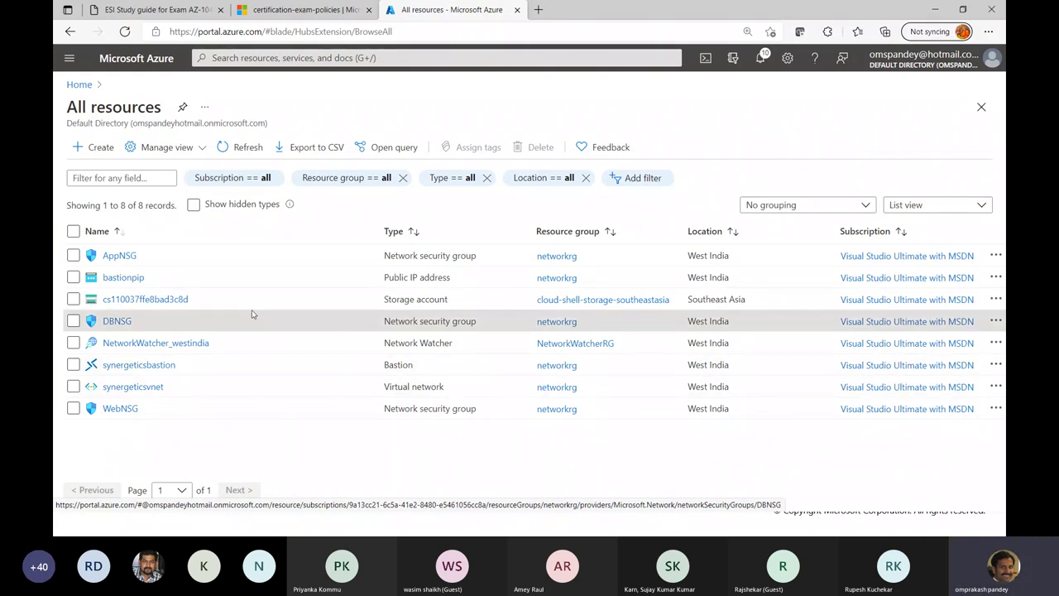
pyautogui.hotkey('alt', 'Tab')
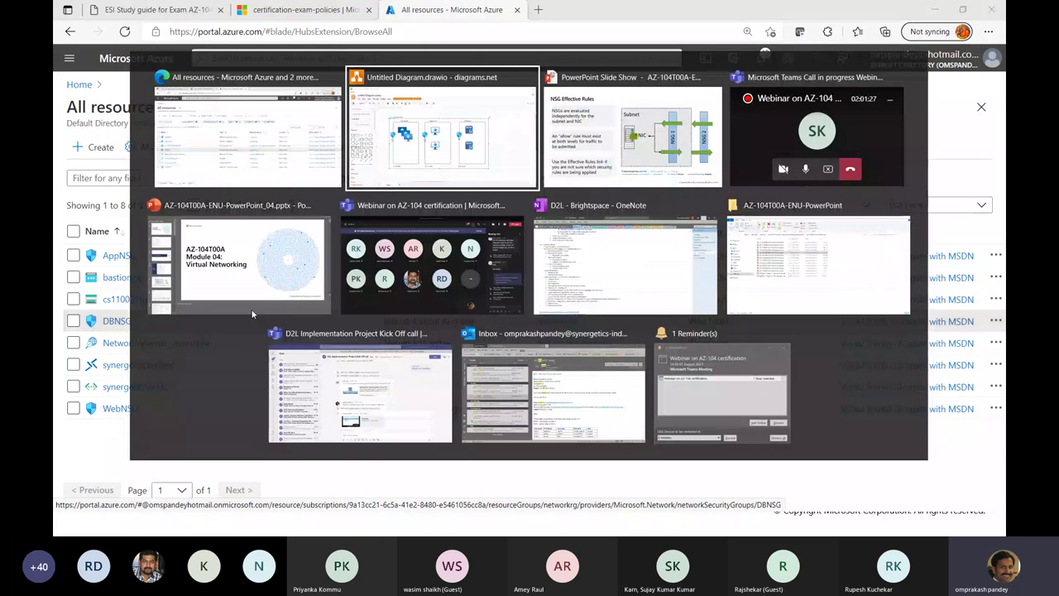
pyautogui.click(253, 306)
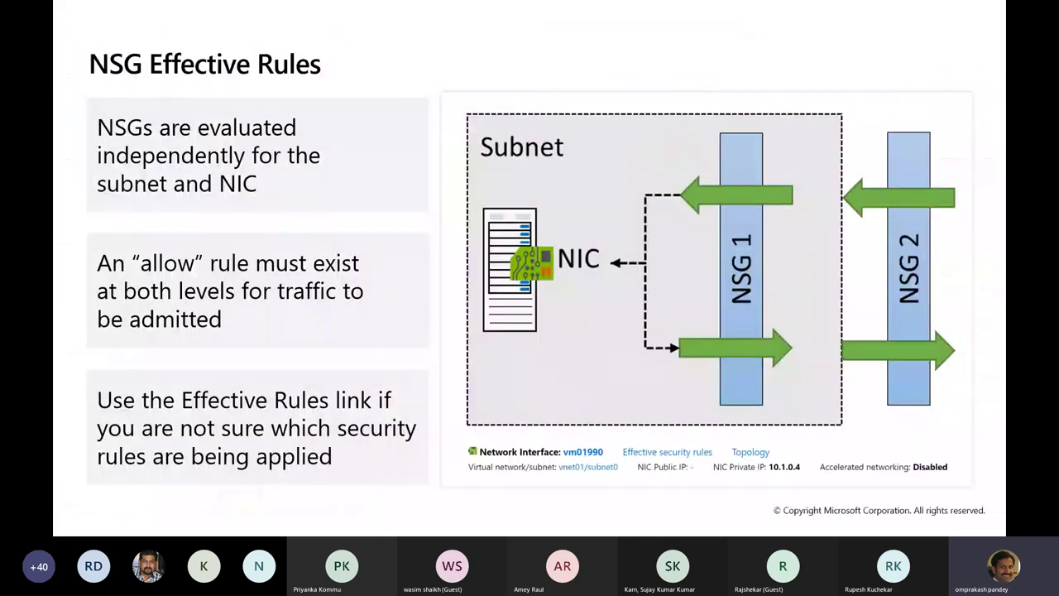